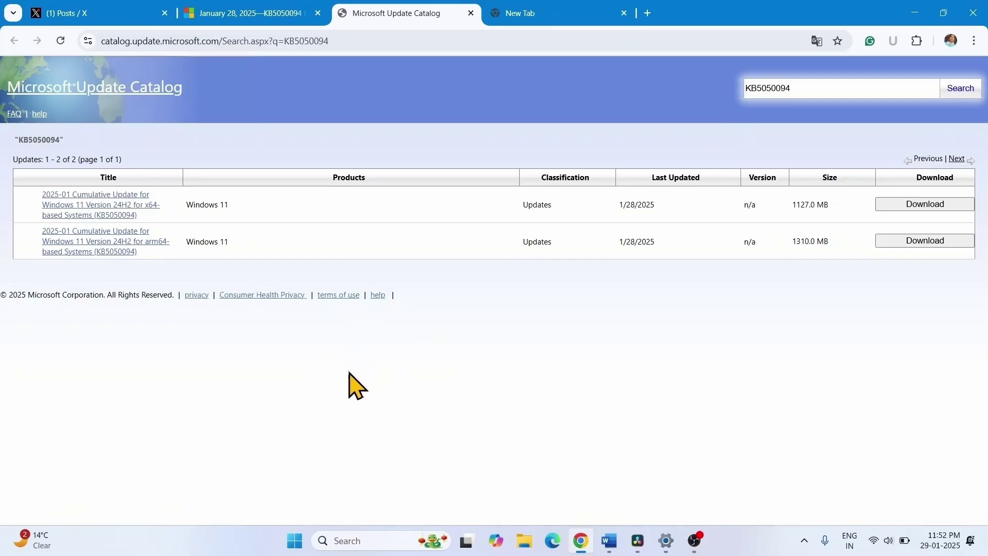
# - Check the PC's system type and Windows specifications on the System About page in Settings, then return to the update catalog
pyautogui.click(310, 540)
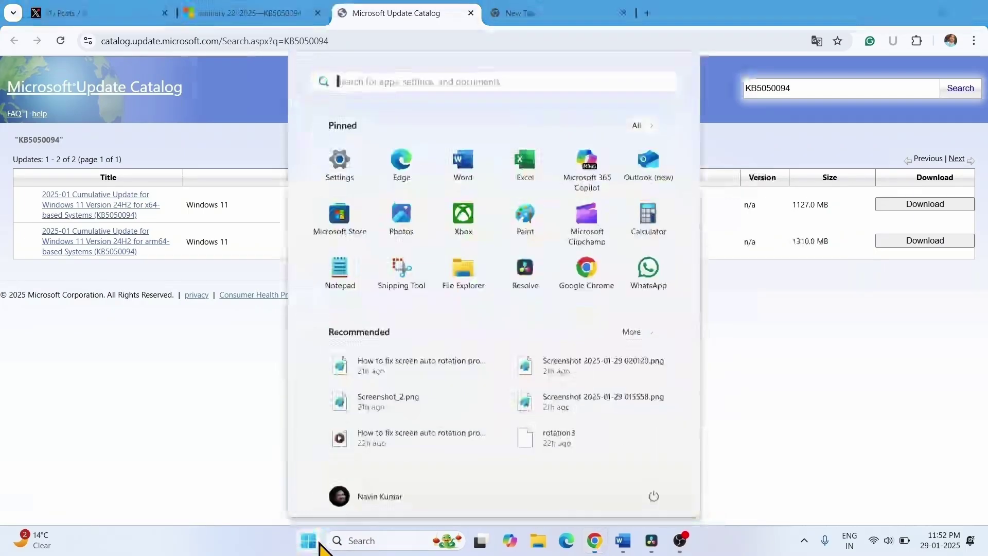
pyautogui.click(339, 164)
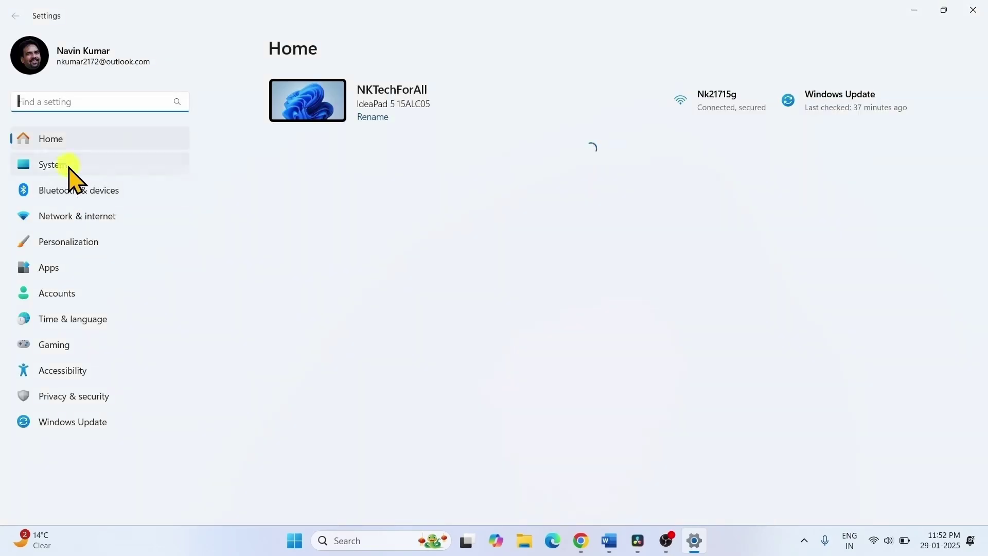
pyautogui.click(69, 166)
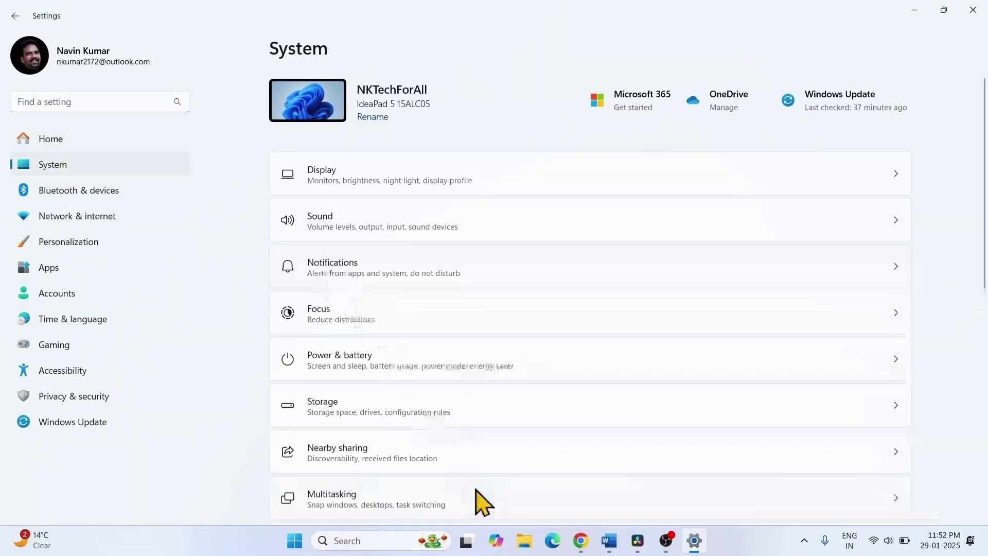
pyautogui.scroll(-10, 481, 386)
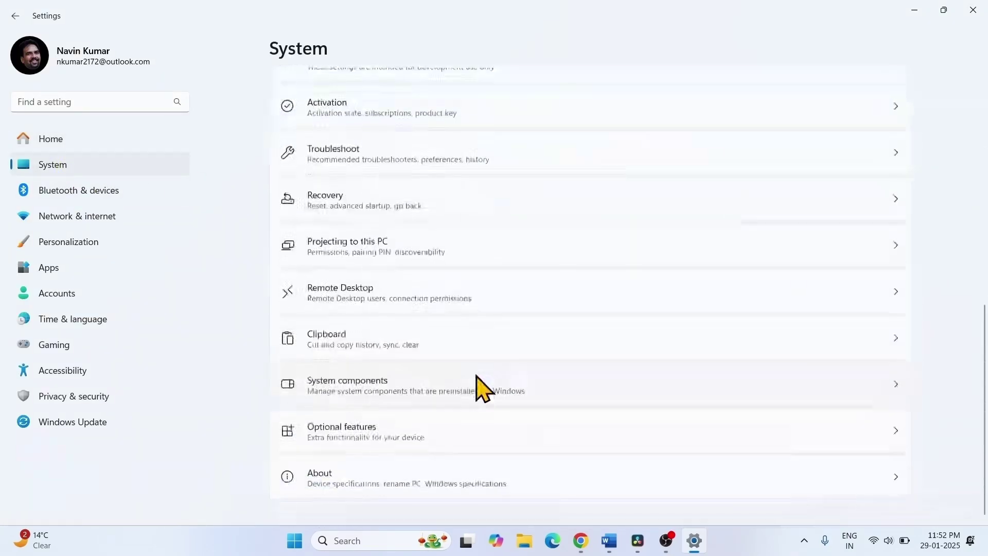
pyautogui.click(396, 482)
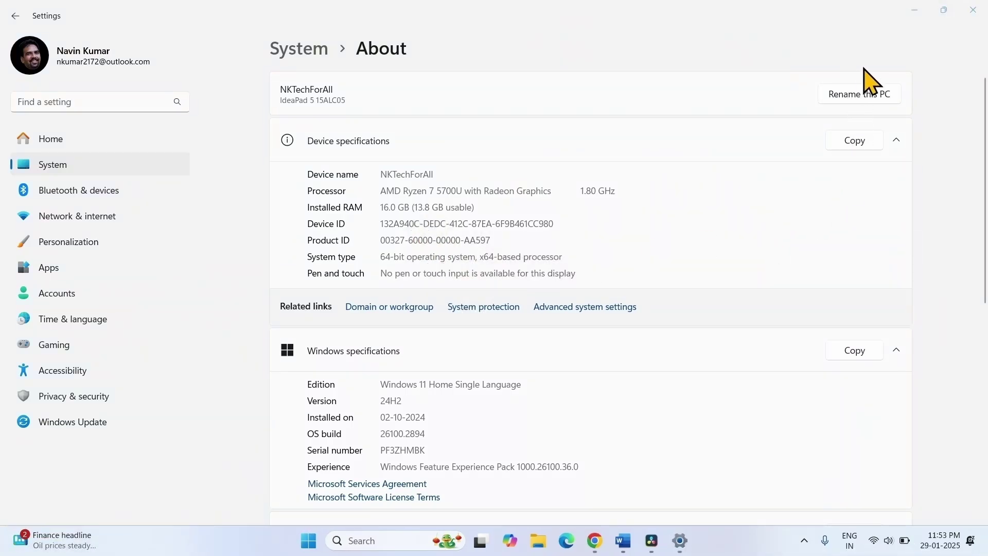
pyautogui.click(915, 9)
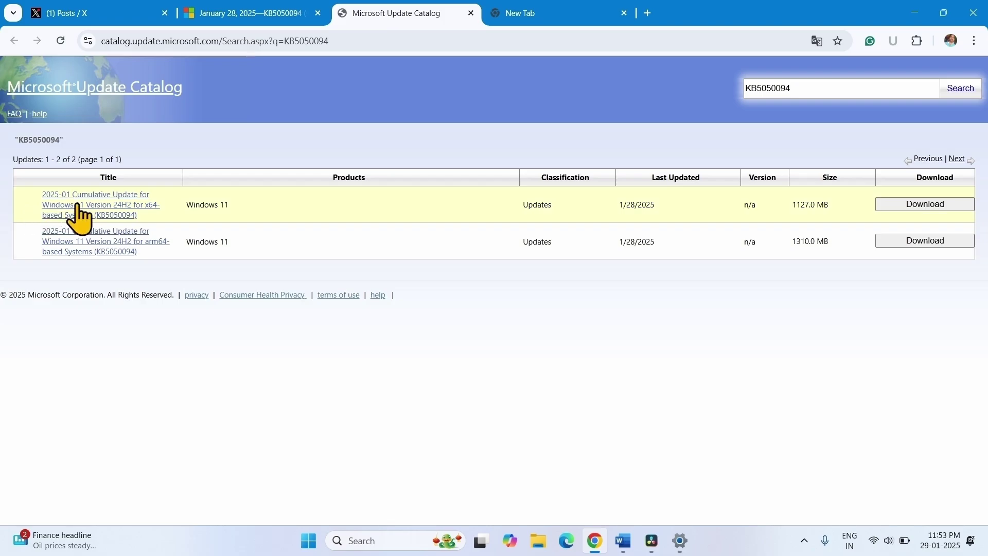
# - Download both update packages, kb5050094 and kb5043080, listed for the x64-based Windows 11 24H2 update KB5050094
pyautogui.click(927, 206)
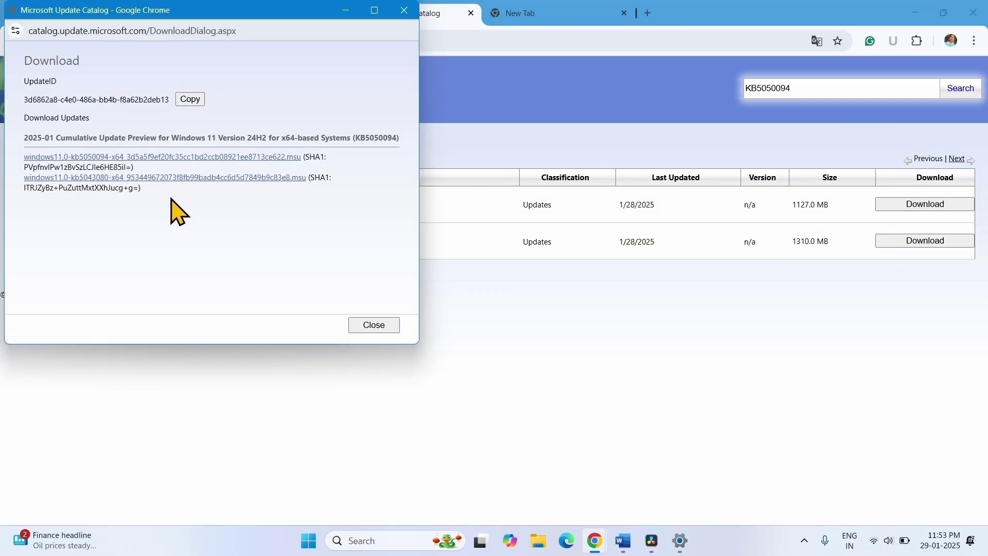
pyautogui.click(201, 156)
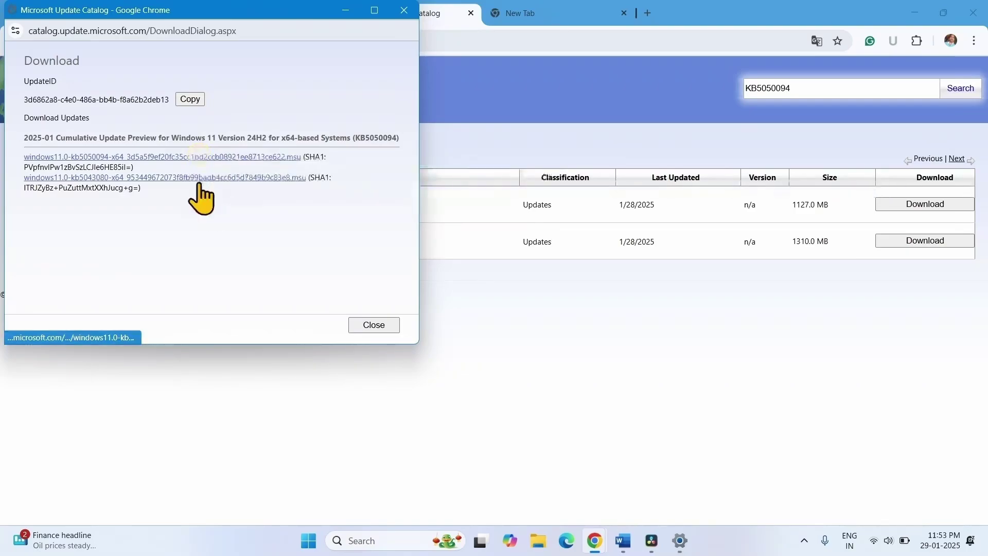
pyautogui.click(200, 178)
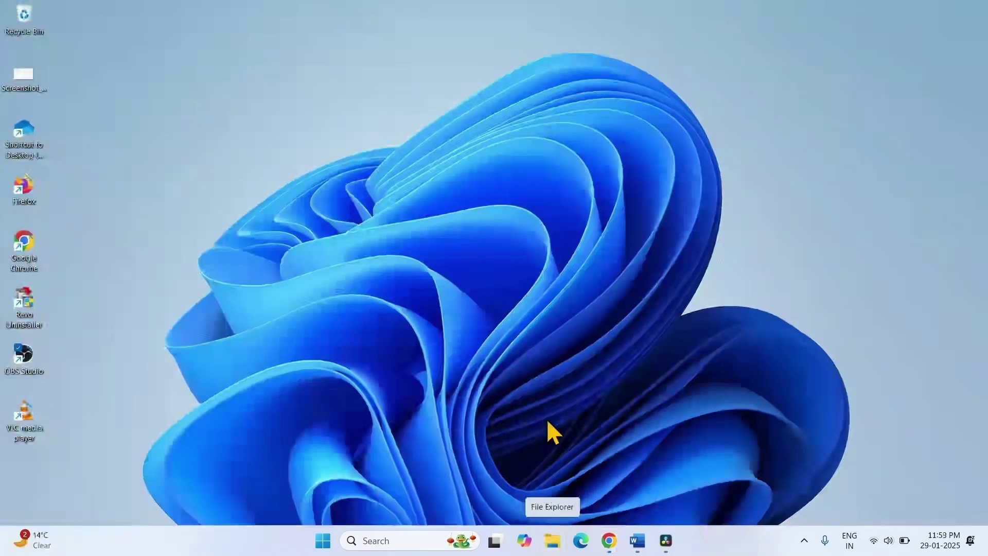
# - Launch the windows11.0-kb5050094-x64 update package from the Downloads folder in File Explorer
pyautogui.click(549, 546)
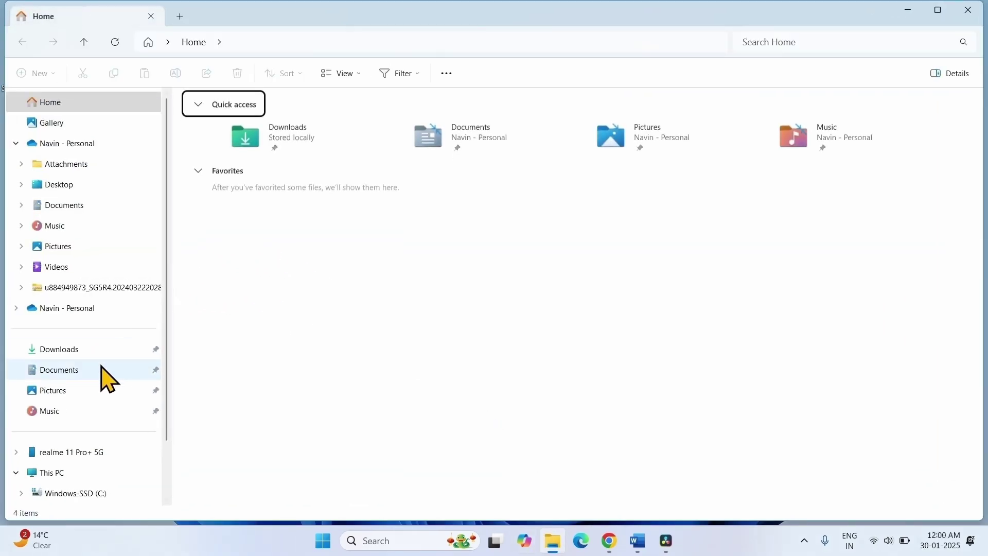
pyautogui.click(49, 353)
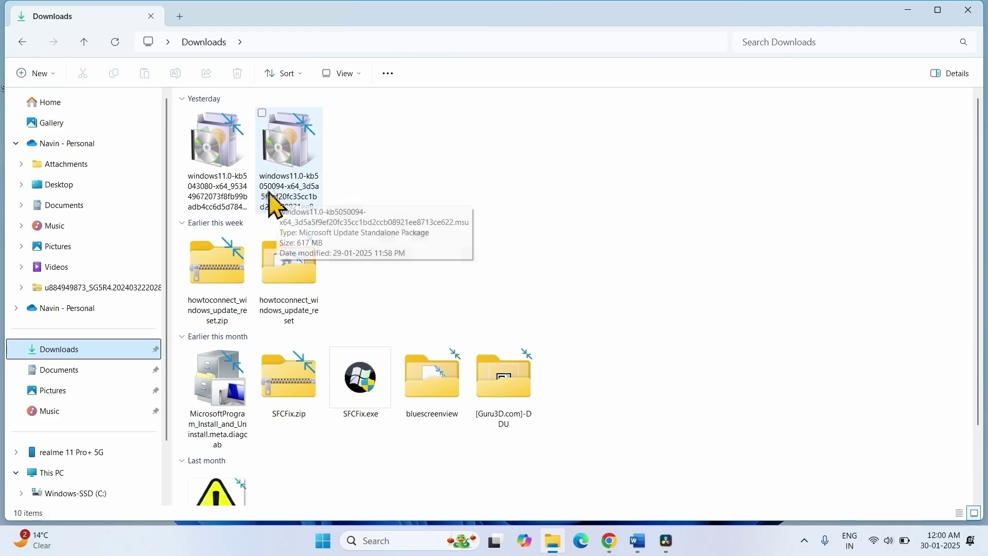
pyautogui.rightClick(288, 169)
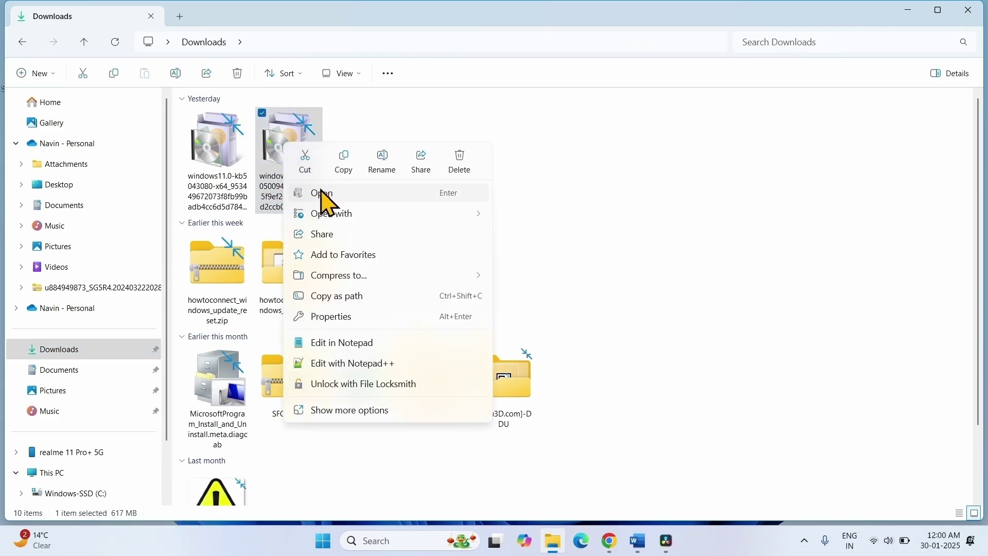
pyautogui.click(326, 200)
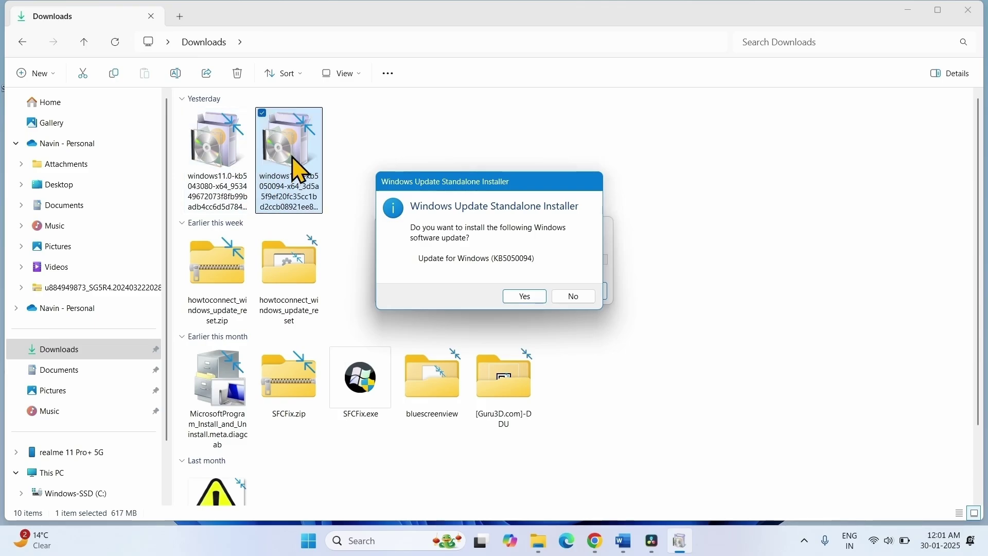
pyautogui.rightClick(218, 172)
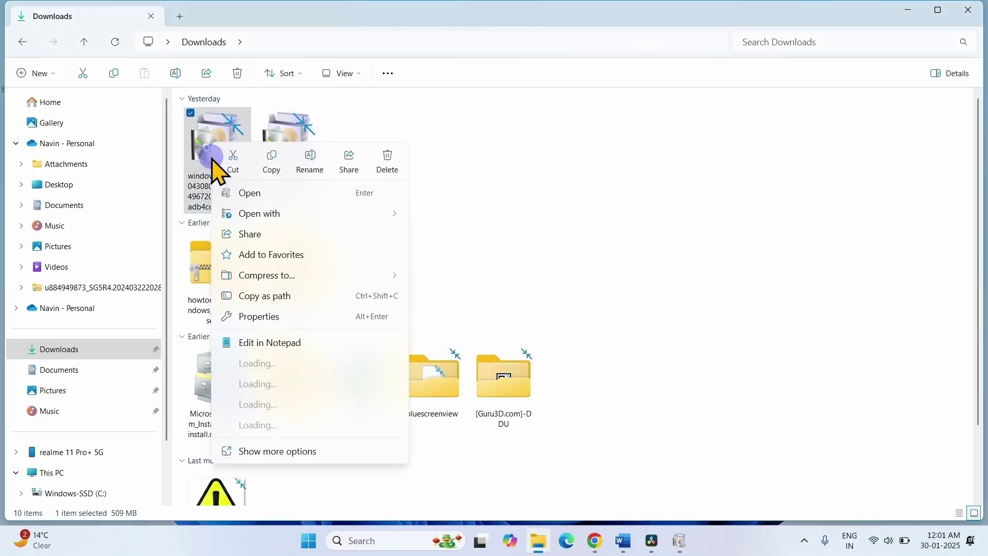
pyautogui.click(511, 183)
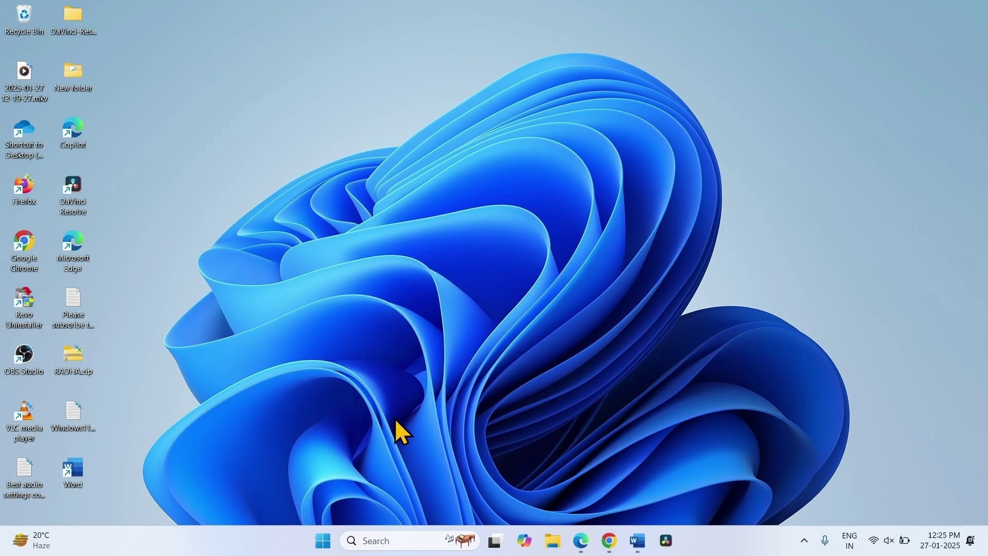
# - Search Windows for "services" and open the Services console
pyautogui.click(377, 540)
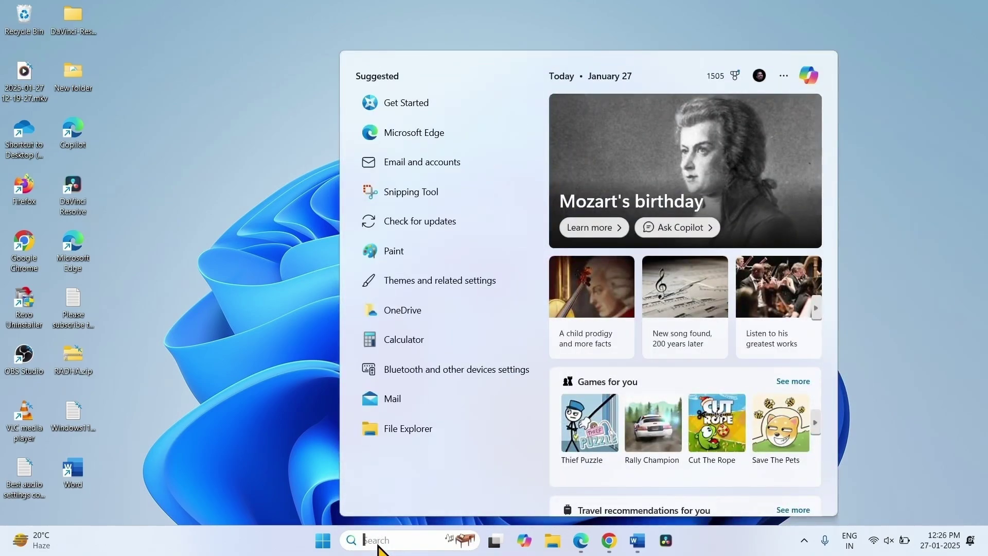
pyautogui.write('servi')
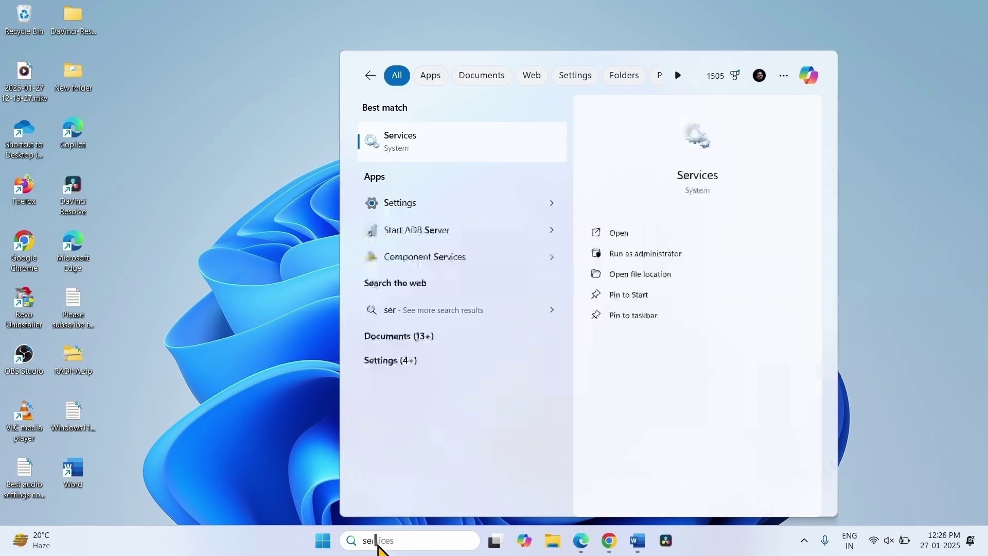
pyautogui.write('ces')
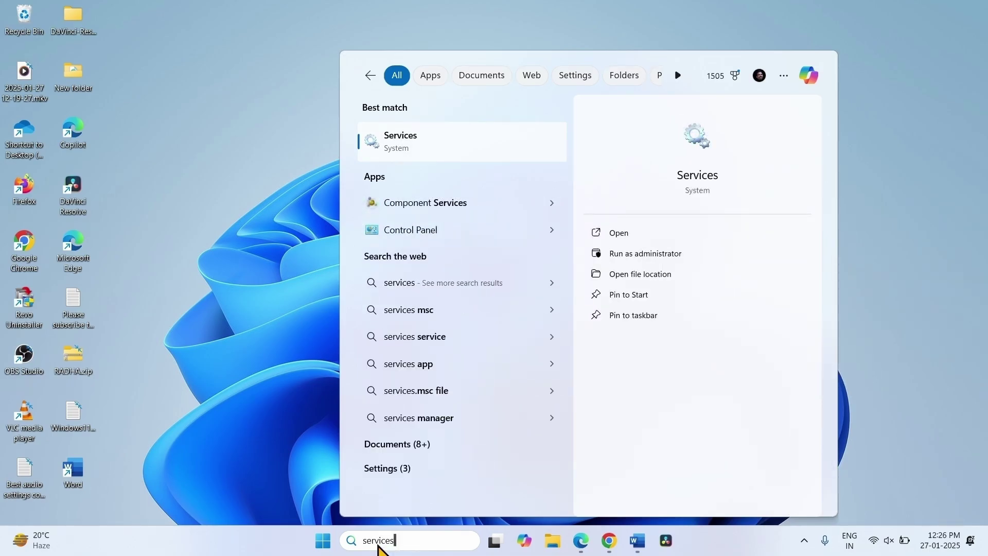
pyautogui.press('Return')
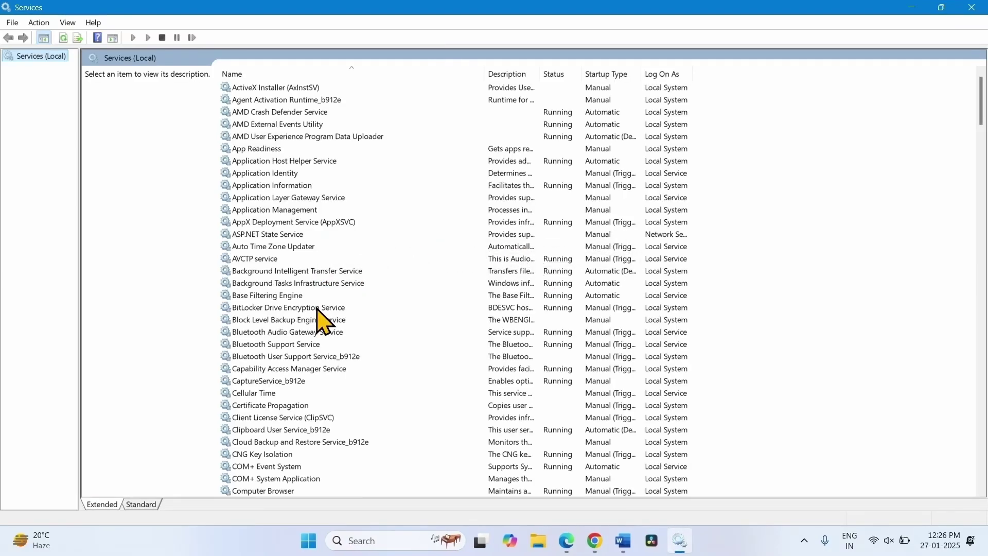
# - Open the properties of the Windows Update service and choose Automatic as its startup type
pyautogui.scroll(-20, 318, 311)
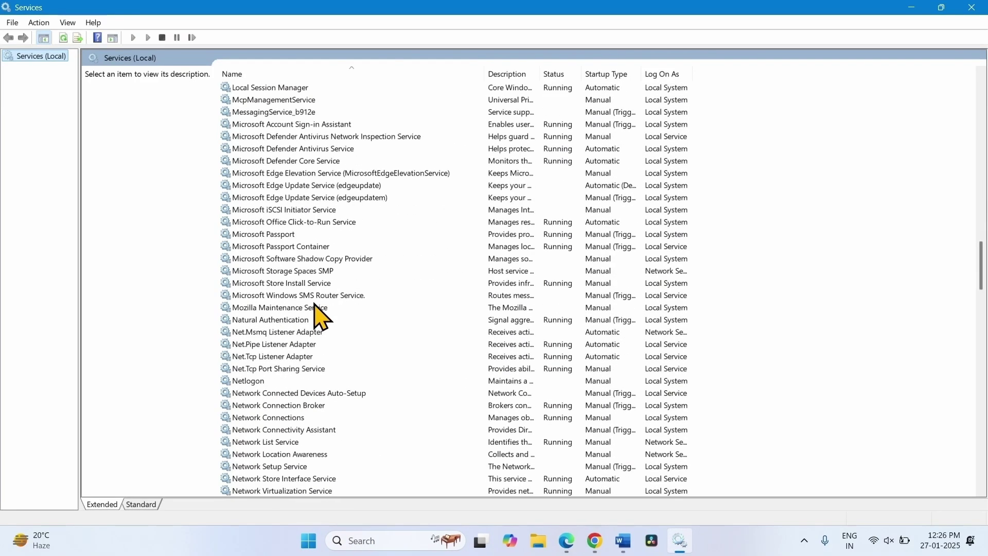
pyautogui.scroll(-15, 314, 306)
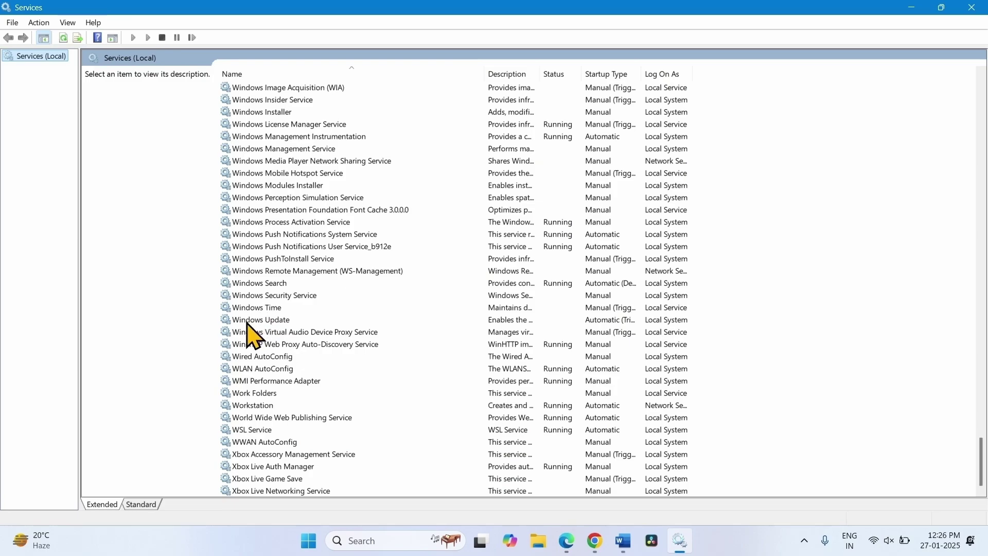
pyautogui.click(266, 321)
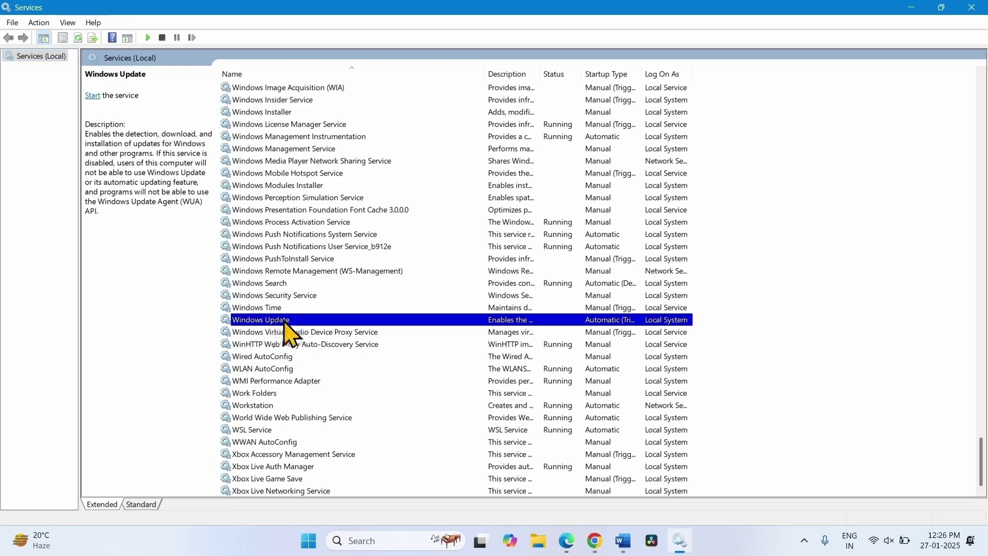
pyautogui.rightClick(284, 322)
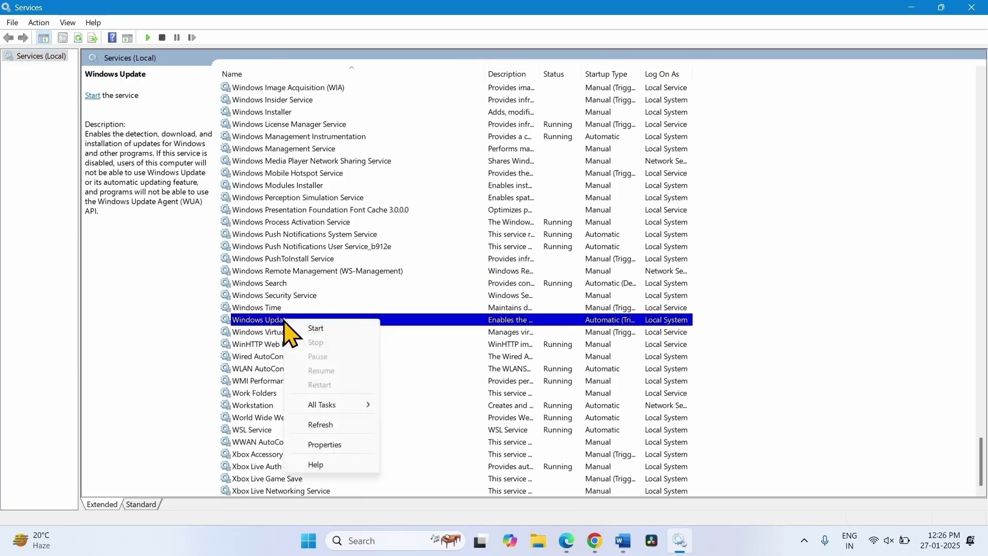
pyautogui.click(331, 450)
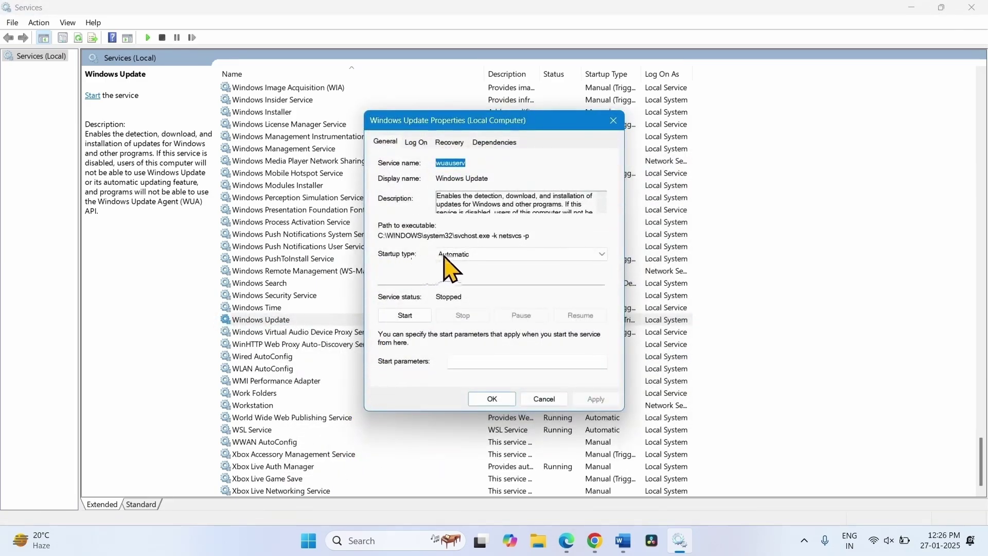
pyautogui.click(482, 256)
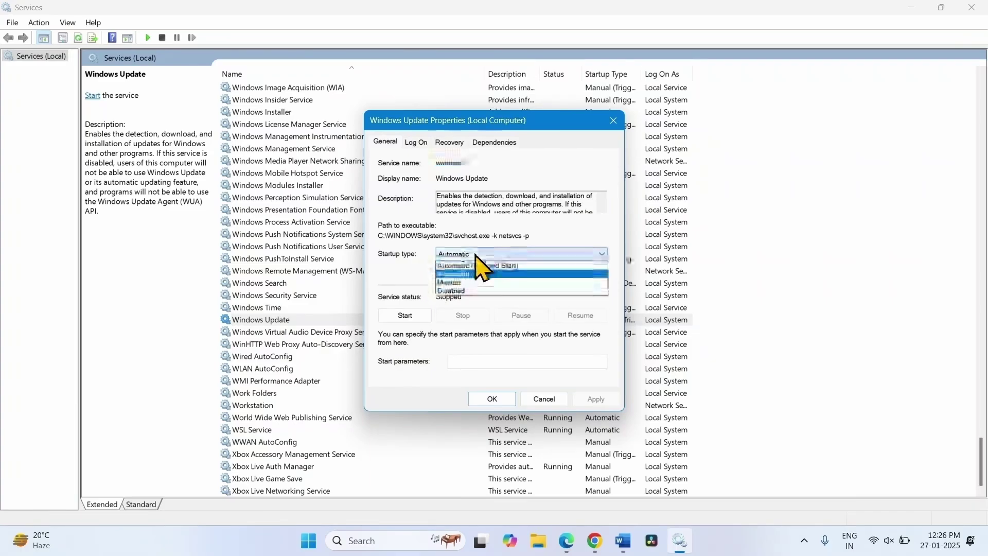
pyautogui.click(465, 274)
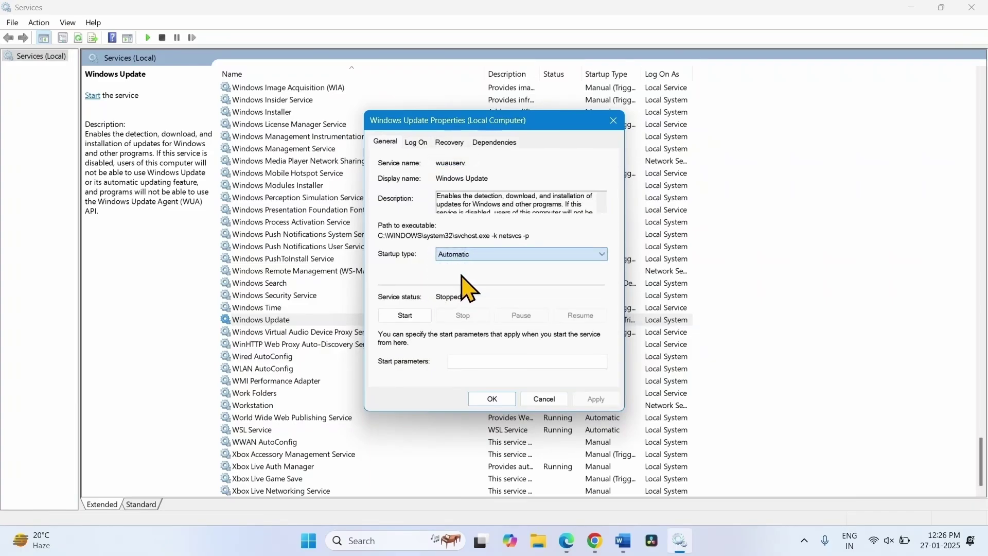
# - Start the Windows Update service, apply and close its properties, and restart the service
pyautogui.click(403, 317)
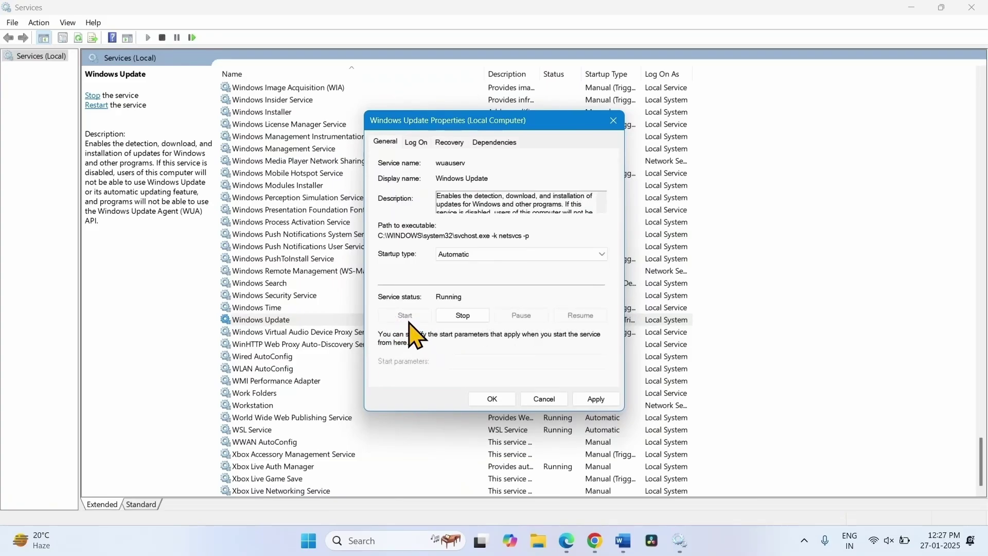
pyautogui.click(592, 400)
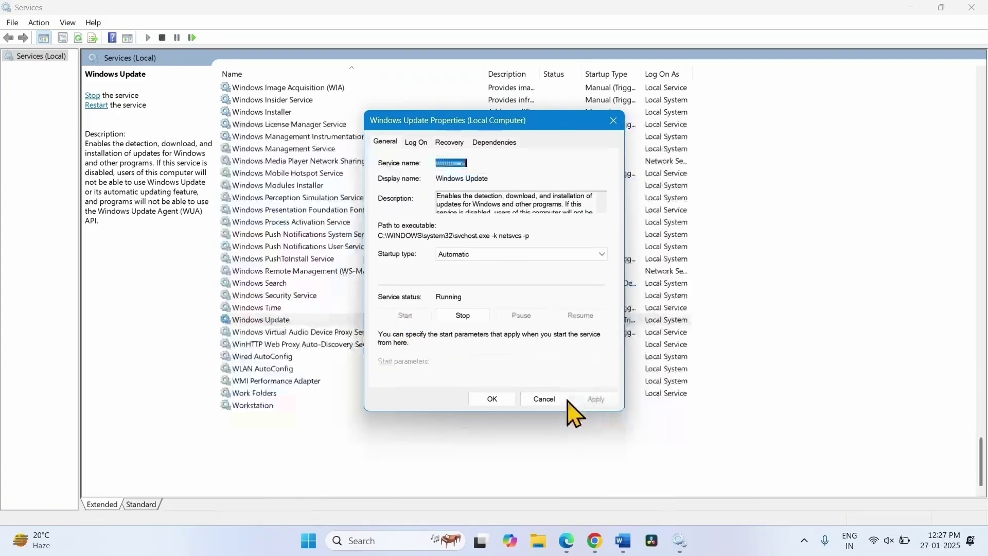
pyautogui.click(502, 401)
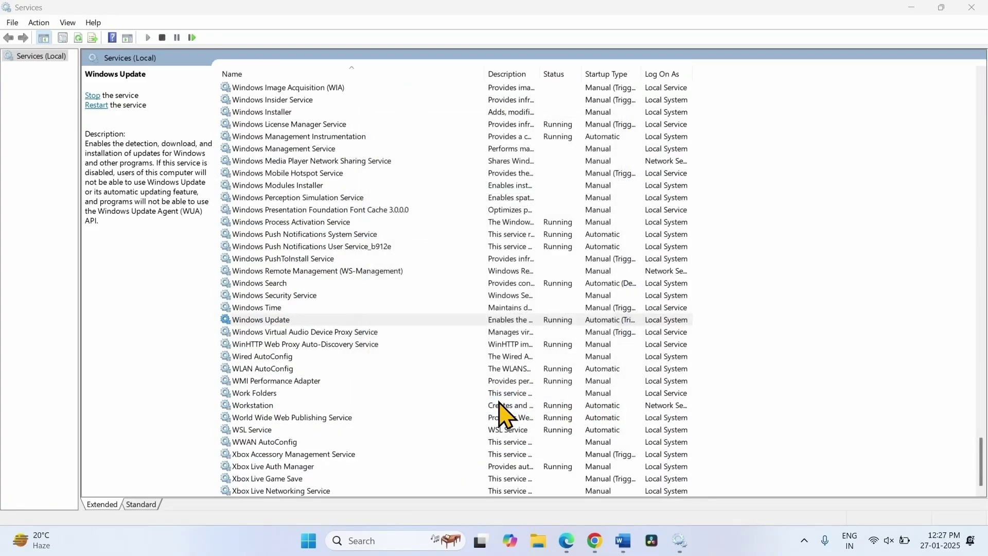
pyautogui.rightClick(266, 323)
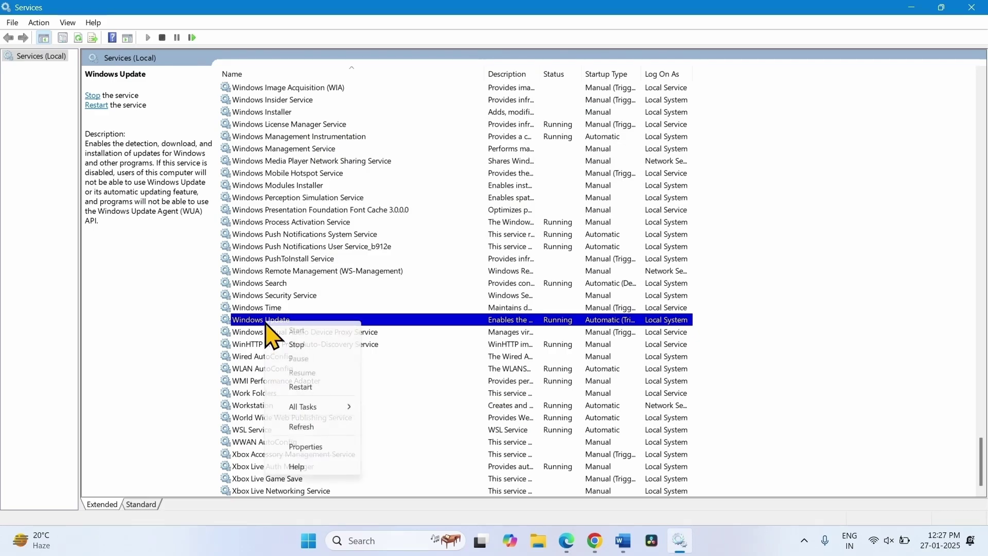
pyautogui.click(309, 387)
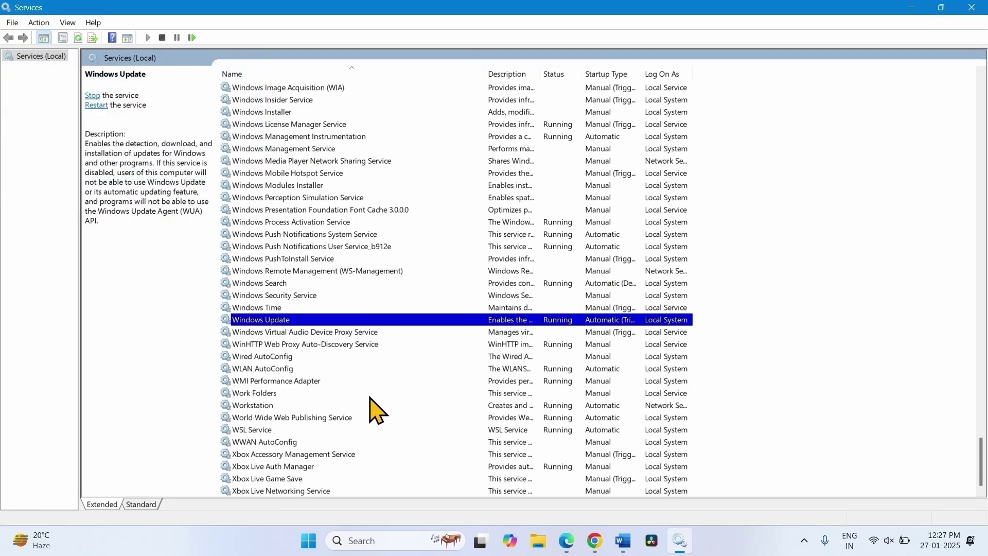
# - Open the properties of the Background Intelligent Transfer Service and choose Automatic as its startup type
pyautogui.scroll(20, 376, 363)
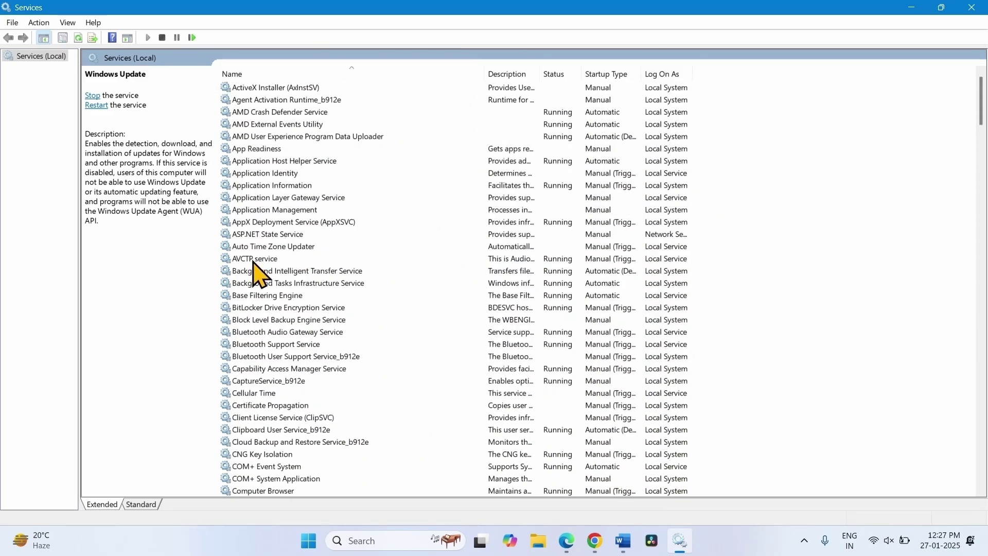
pyautogui.click(303, 272)
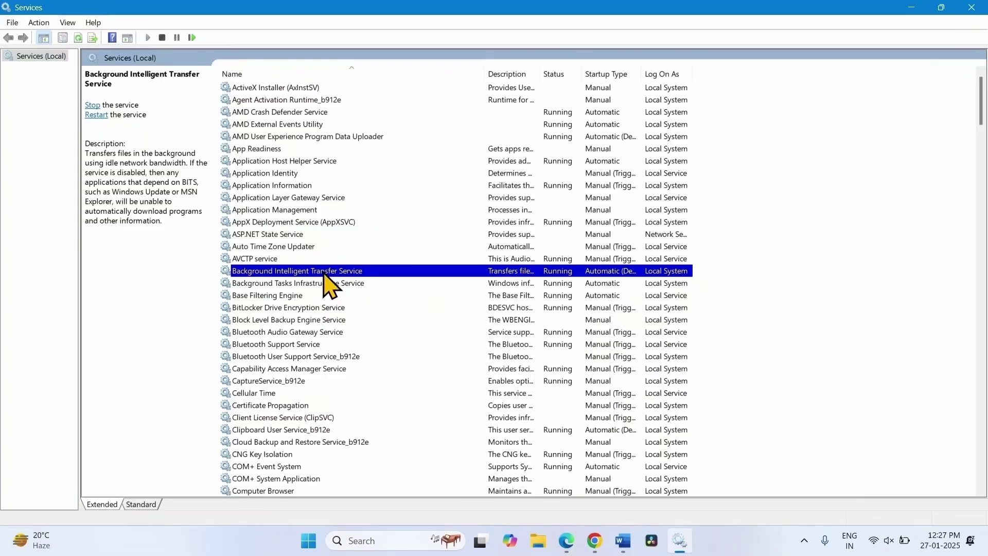
pyautogui.rightClick(327, 283)
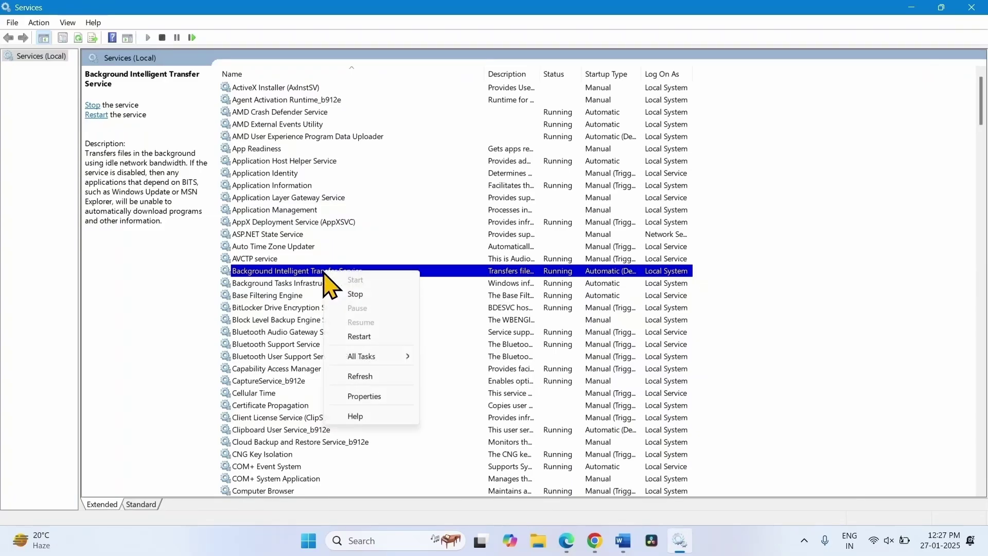
pyautogui.click(352, 397)
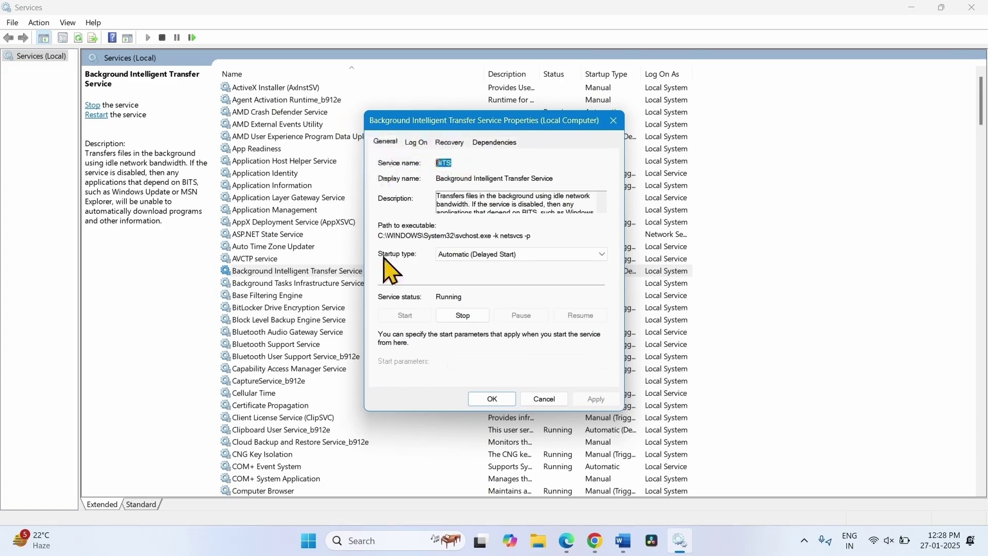
pyautogui.click(479, 258)
pyautogui.click(476, 274)
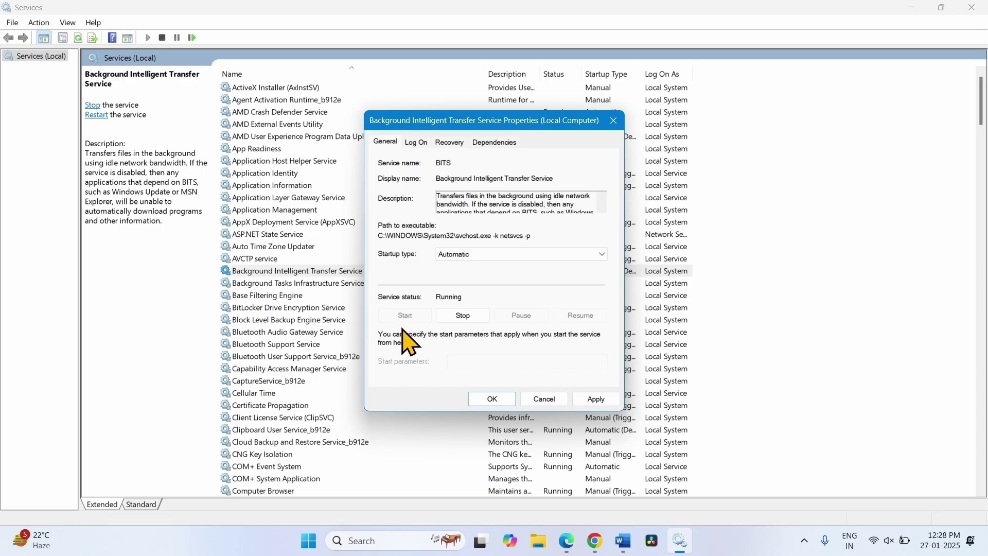
# - Apply and close the Background Intelligent Transfer Service properties, and restart that service
pyautogui.click(592, 400)
pyautogui.click(592, 401)
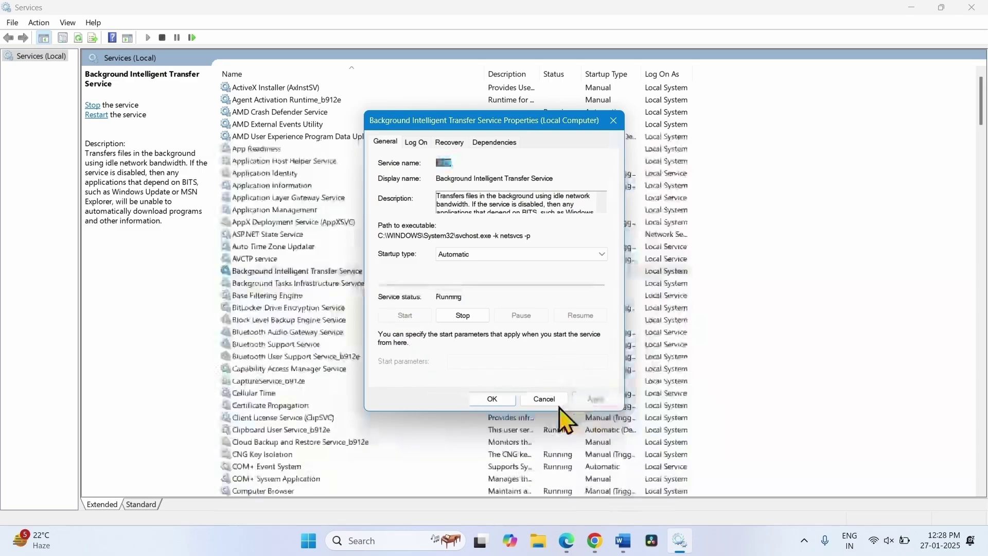
pyautogui.click(492, 400)
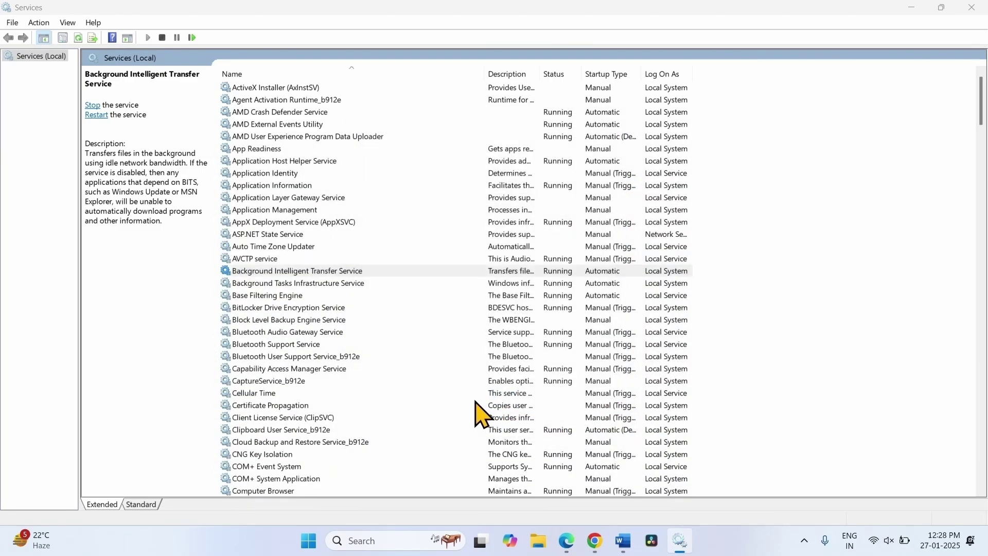
pyautogui.rightClick(251, 274)
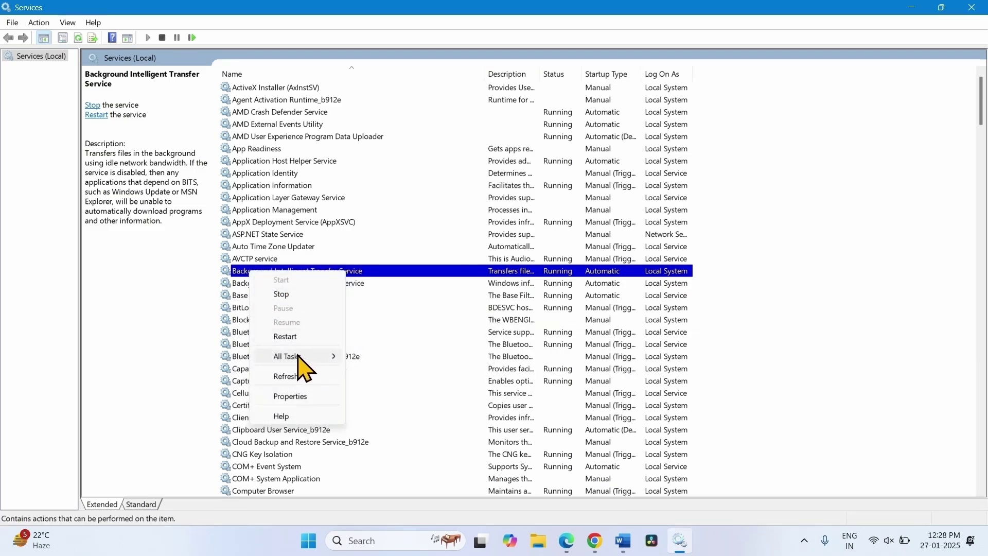
pyautogui.click(286, 337)
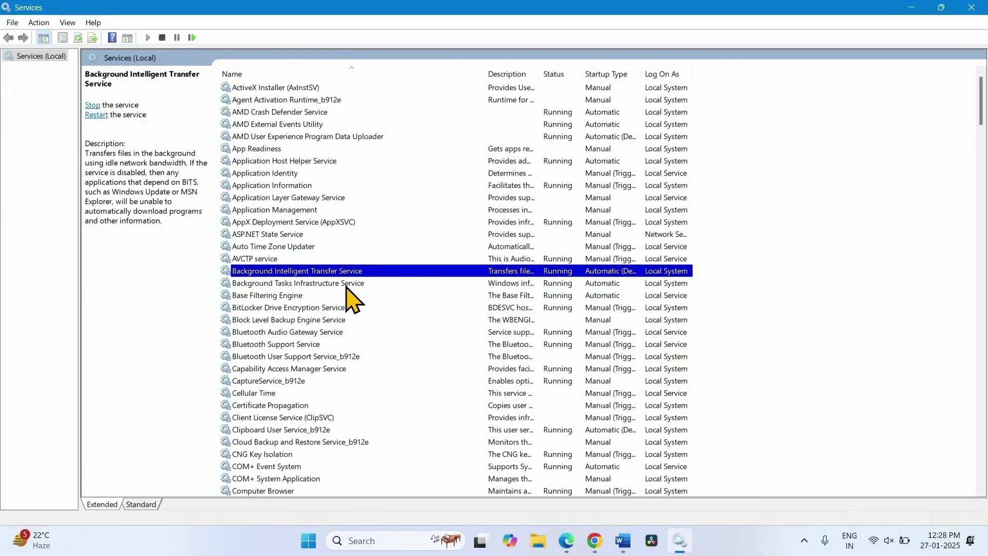
# - Open the properties of Cryptographic Services and choose Automatic as its startup type
pyautogui.scroll(-12, 348, 289)
pyautogui.scroll(2, 287, 236)
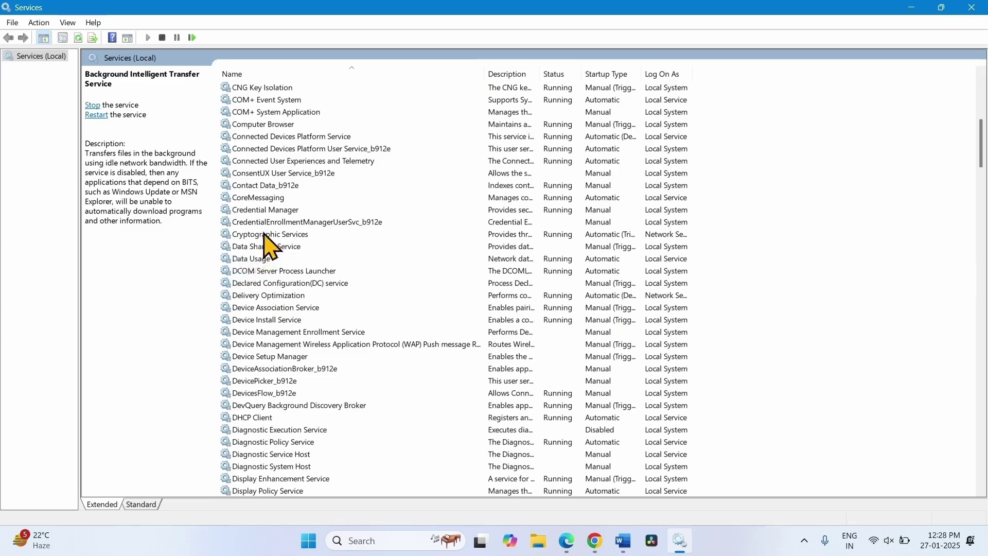
pyautogui.click(264, 236)
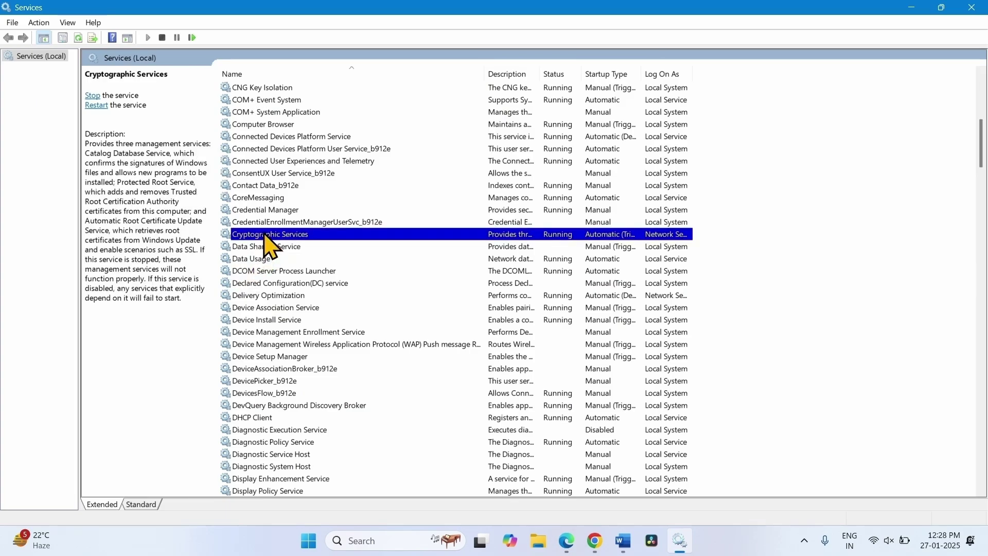
pyautogui.rightClick(325, 238)
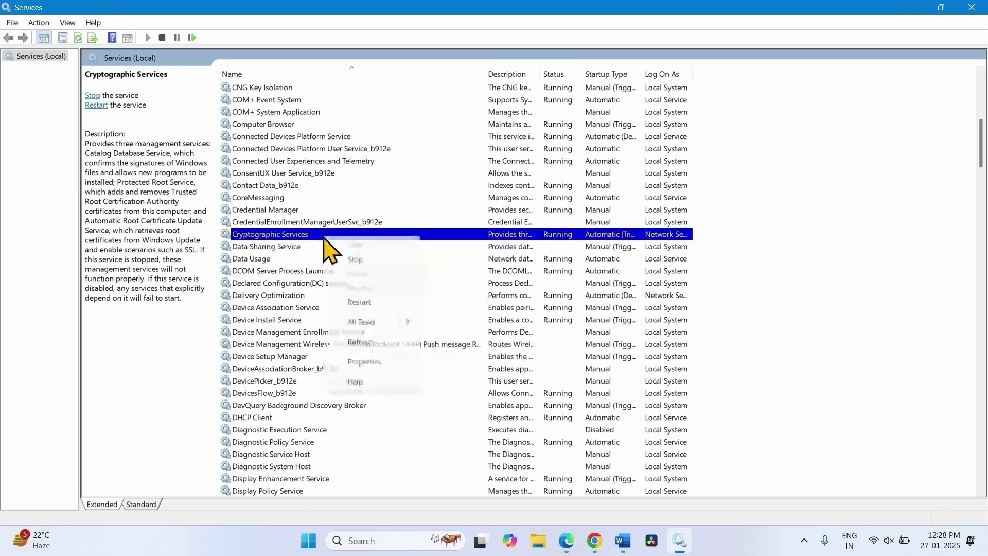
pyautogui.click(361, 363)
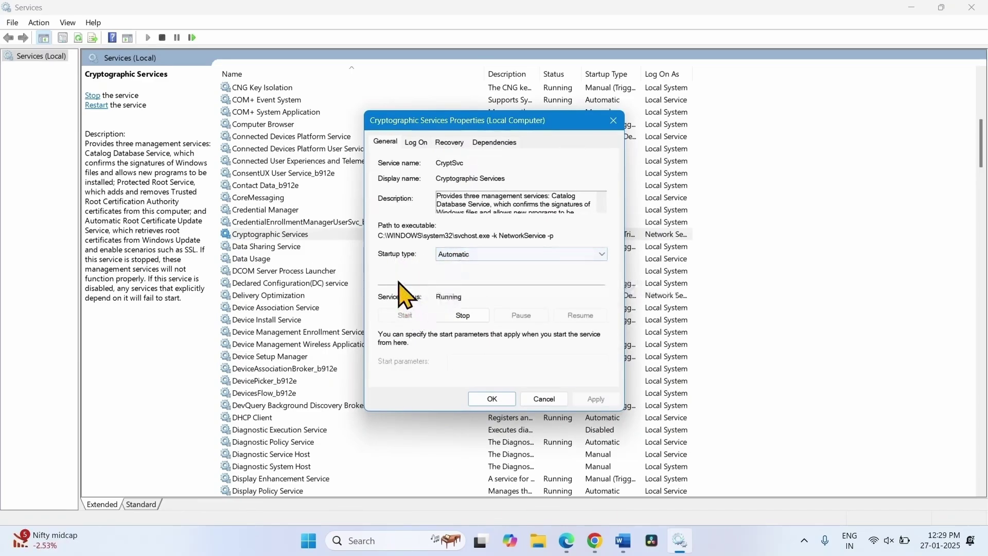
pyautogui.click(474, 258)
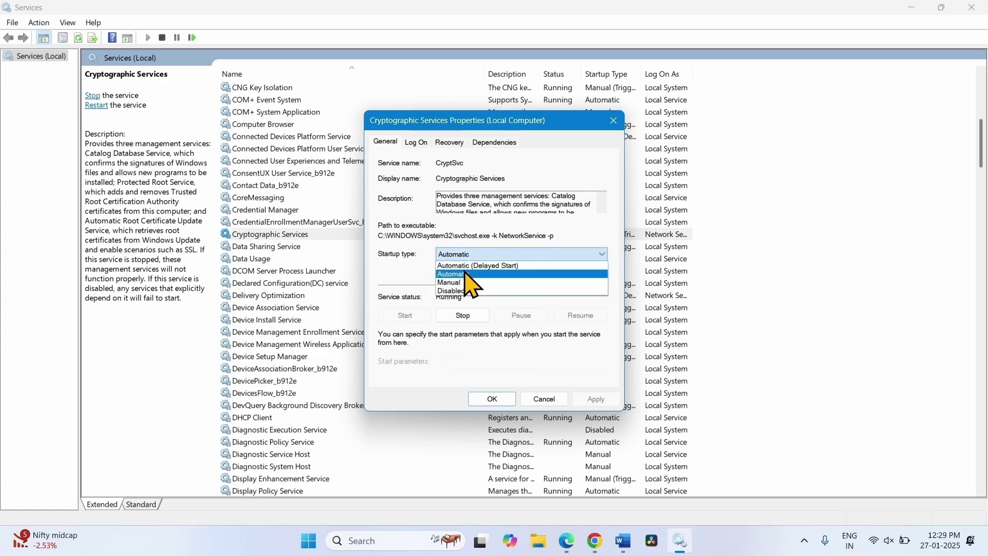
pyautogui.click(465, 274)
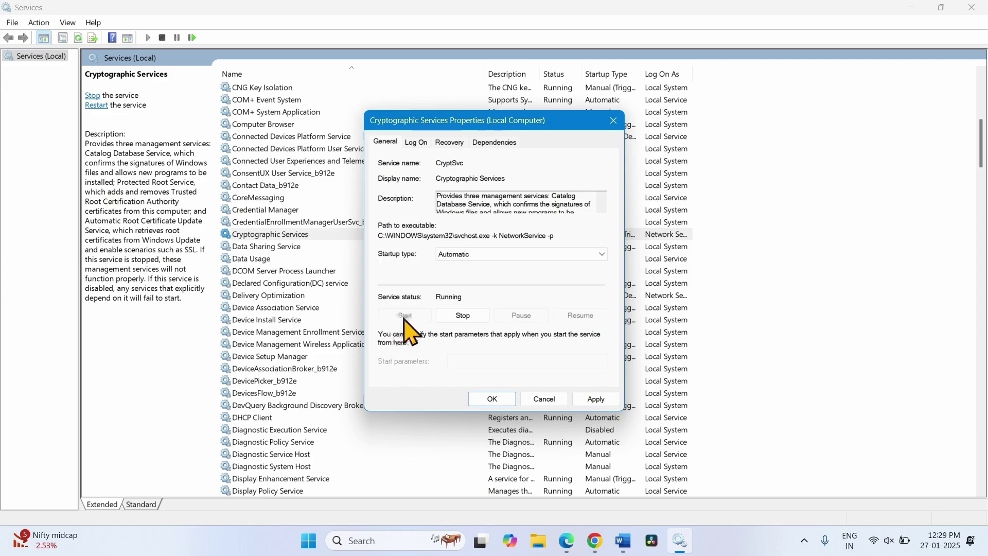
# - Apply and close the Cryptographic Services properties, and restart the service before leaving the Services console
pyautogui.click(594, 400)
pyautogui.click(492, 400)
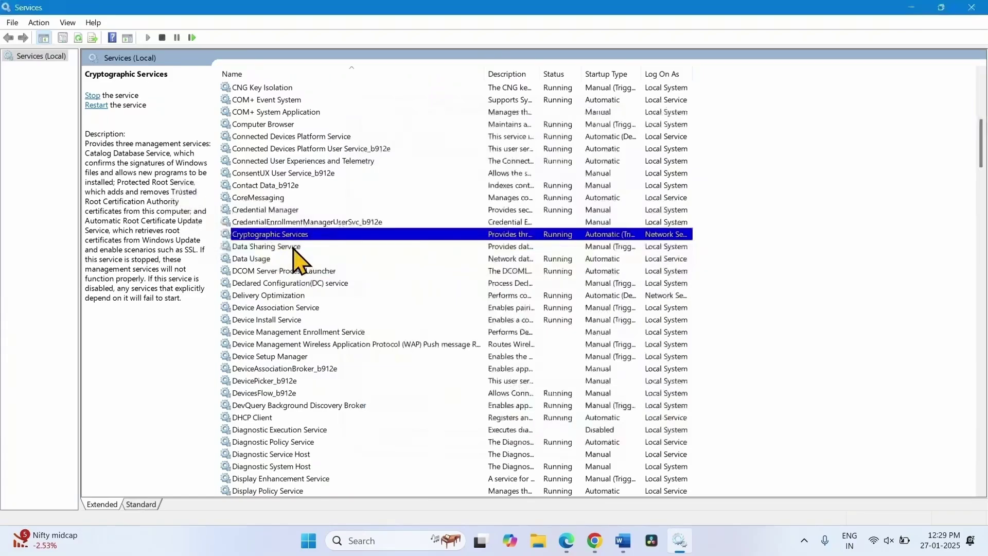
pyautogui.rightClick(273, 235)
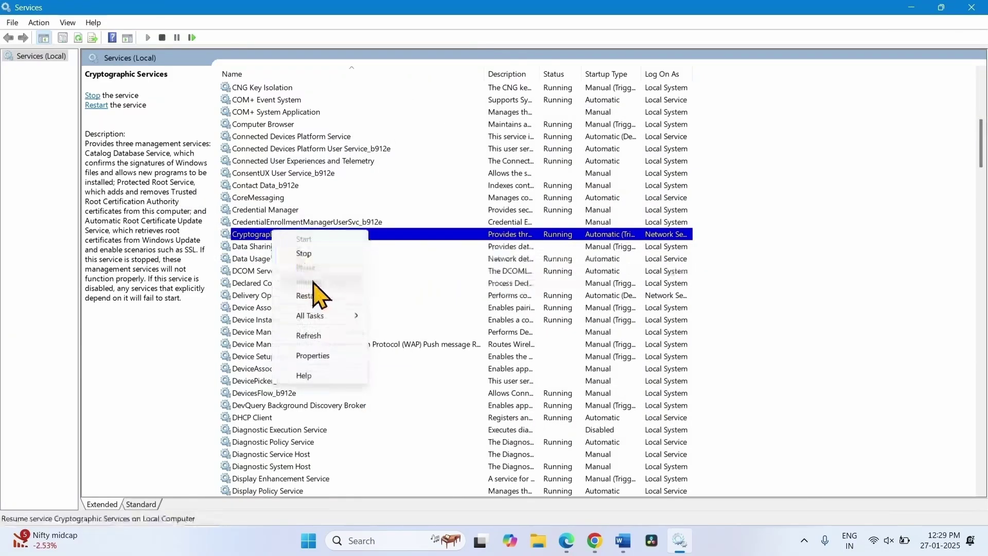
pyautogui.click(308, 296)
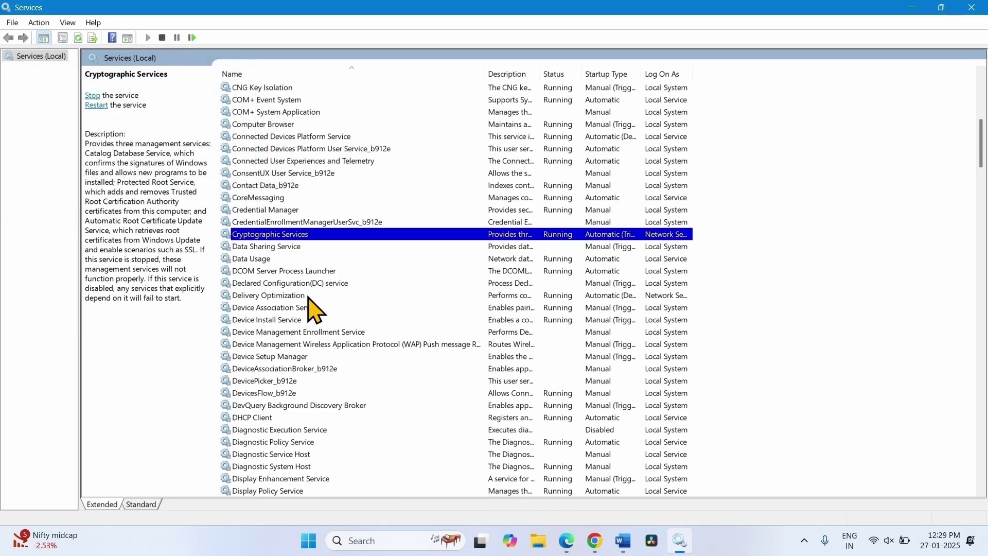
pyautogui.click(974, 8)
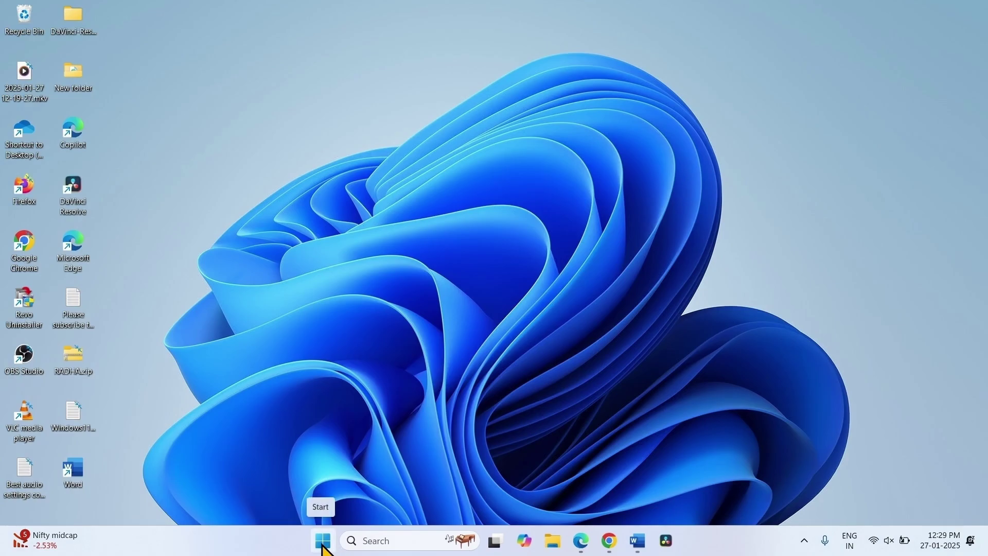
# - Open the Windows Update page in Settings and check for updates
pyautogui.click(323, 542)
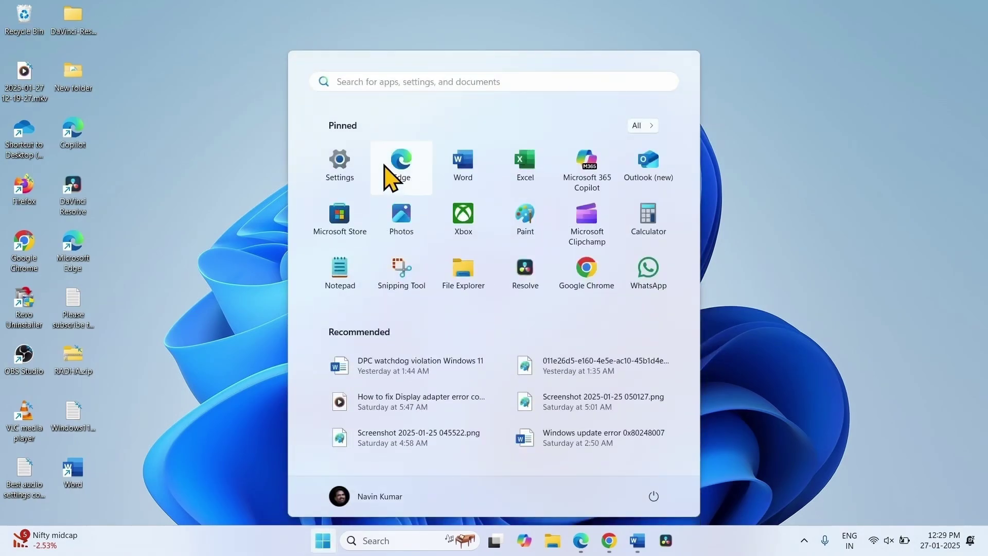
pyautogui.click(365, 171)
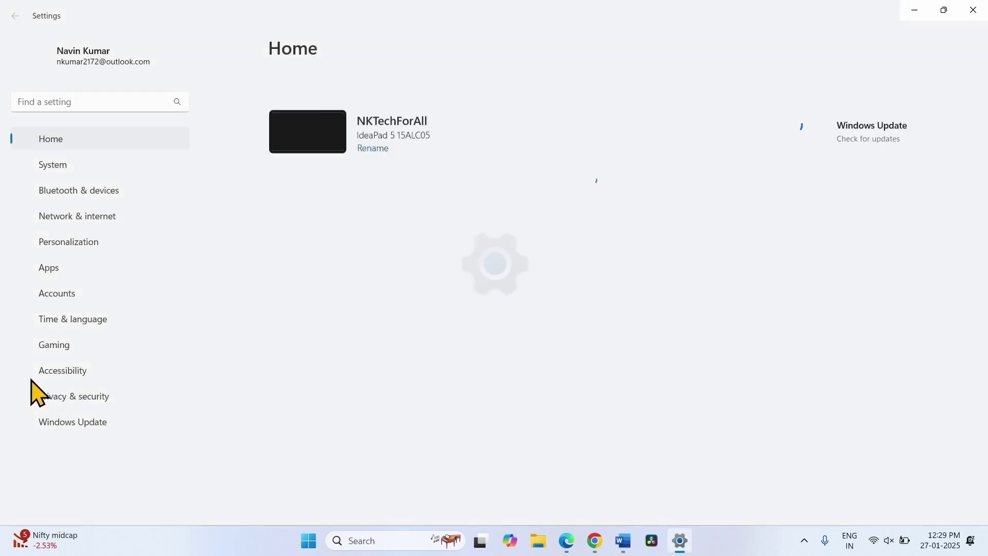
pyautogui.click(58, 421)
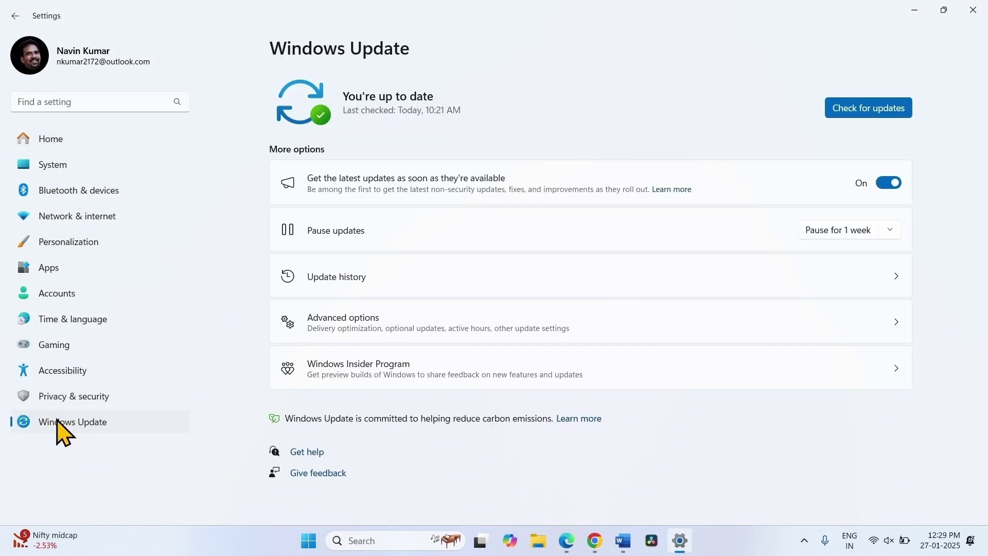
pyautogui.click(871, 111)
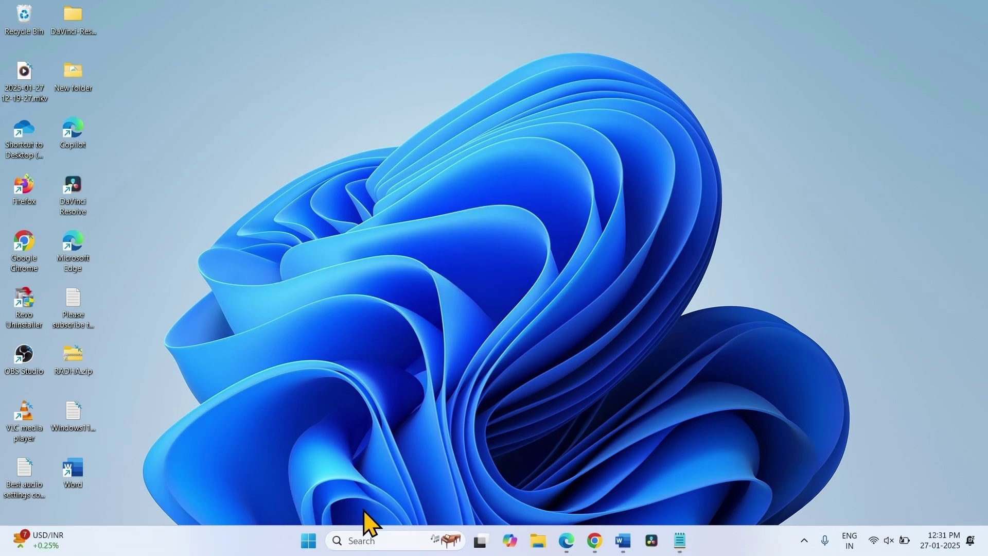
# - Search Windows for "cmd" and run Command Prompt as administrator, allowing it to make changes
pyautogui.click(358, 538)
pyautogui.write('cmd')
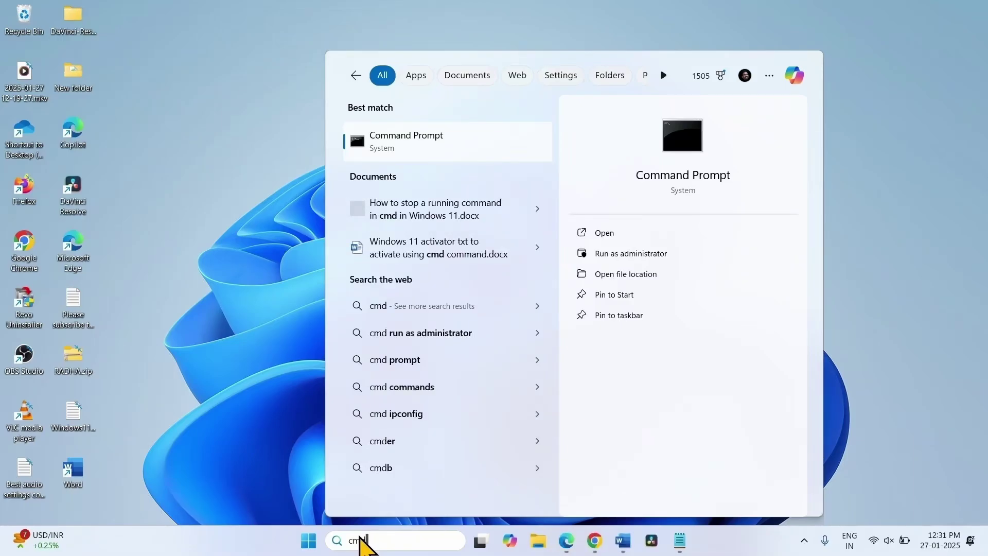
pyautogui.rightClick(410, 150)
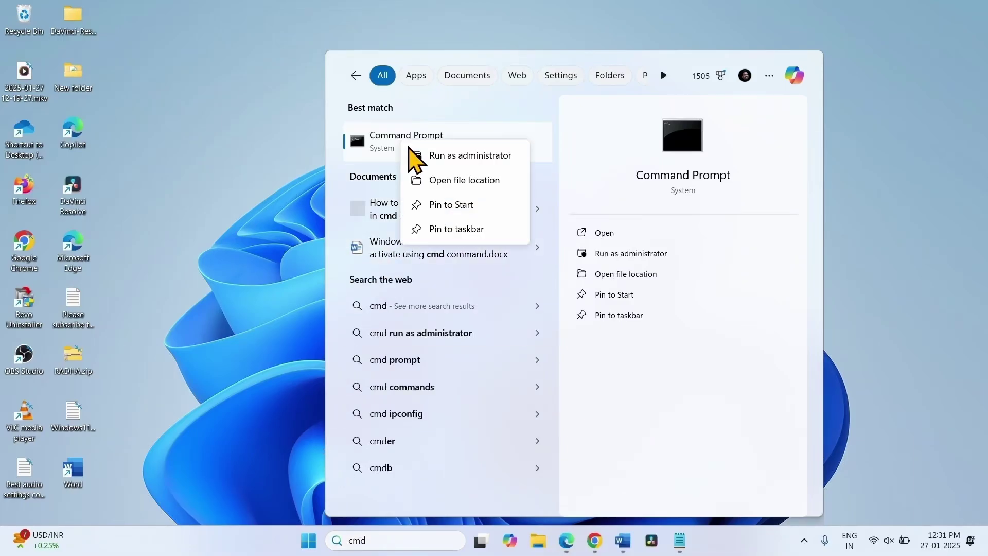
pyautogui.click(418, 154)
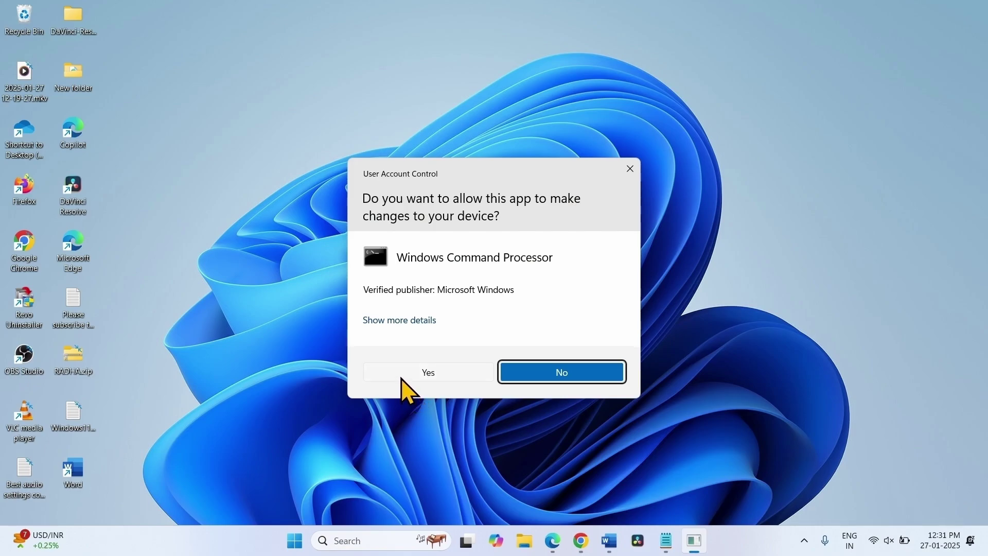
pyautogui.click(402, 378)
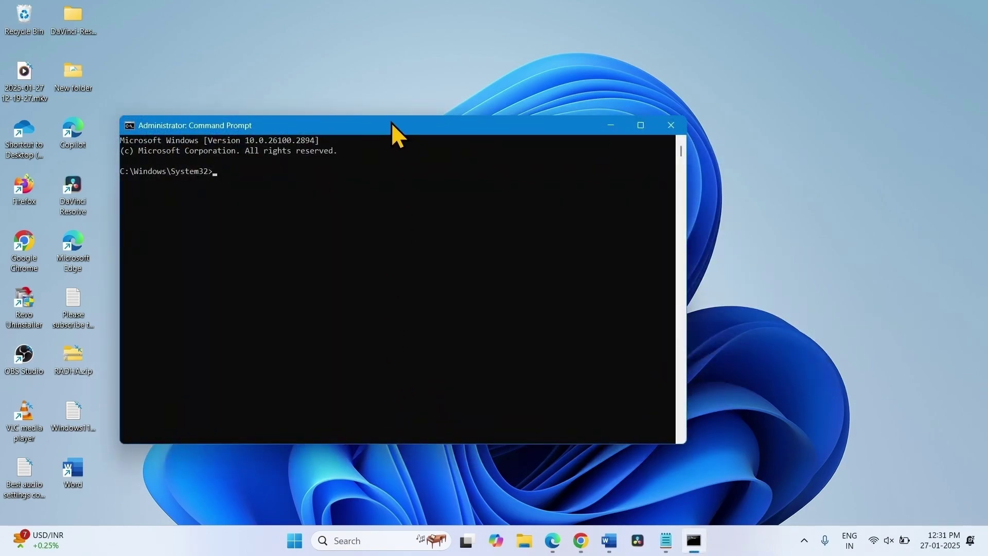
# - Arrange the Command Prompt window beside the Notepad window that holds the update reset commands
pyautogui.moveTo(391, 122); pyautogui.dragTo(330, 59)
pyautogui.click(664, 543)
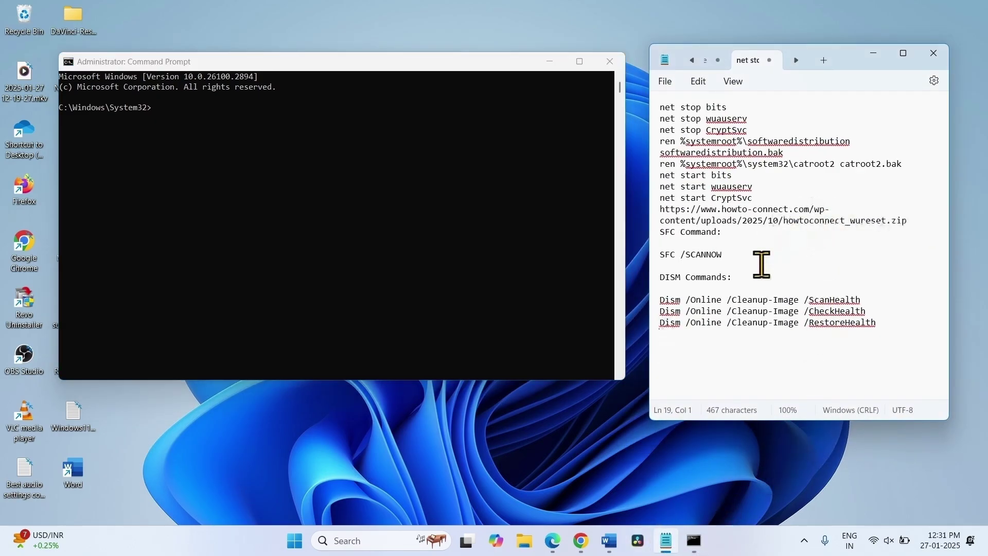
pyautogui.moveTo(881, 332); pyautogui.dragTo(657, 99)
pyautogui.click(743, 110)
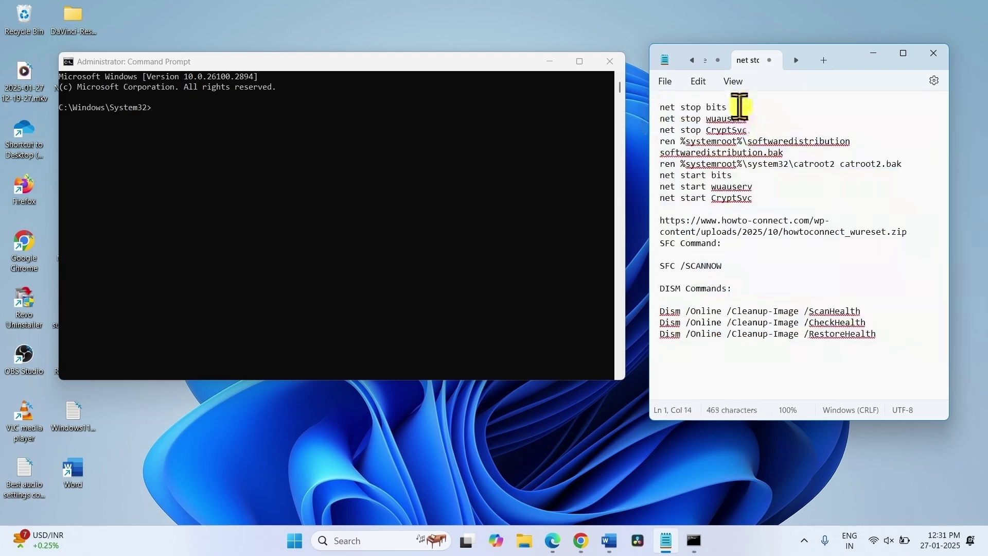
# - Copy the command "net stop bits" from Notepad and run it in Command Prompt
pyautogui.moveTo(739, 105); pyautogui.dragTo(641, 103)
pyautogui.rightClick(683, 109)
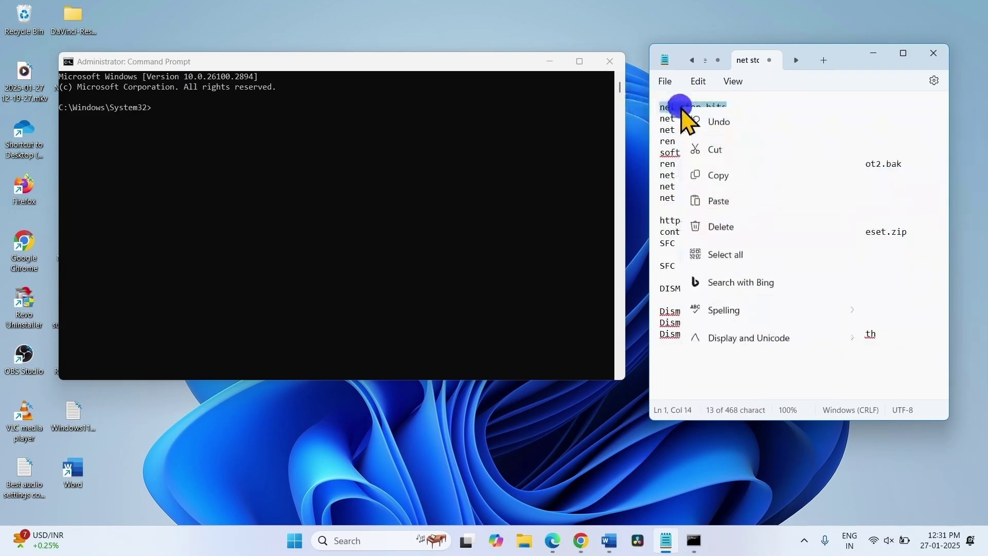
pyautogui.click(713, 175)
pyautogui.click(164, 118)
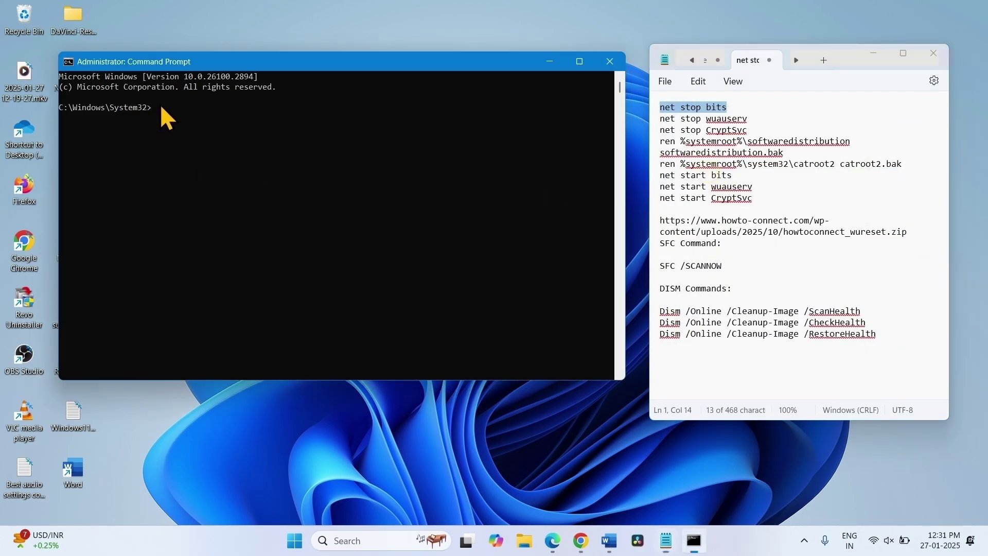
pyautogui.press('Return')
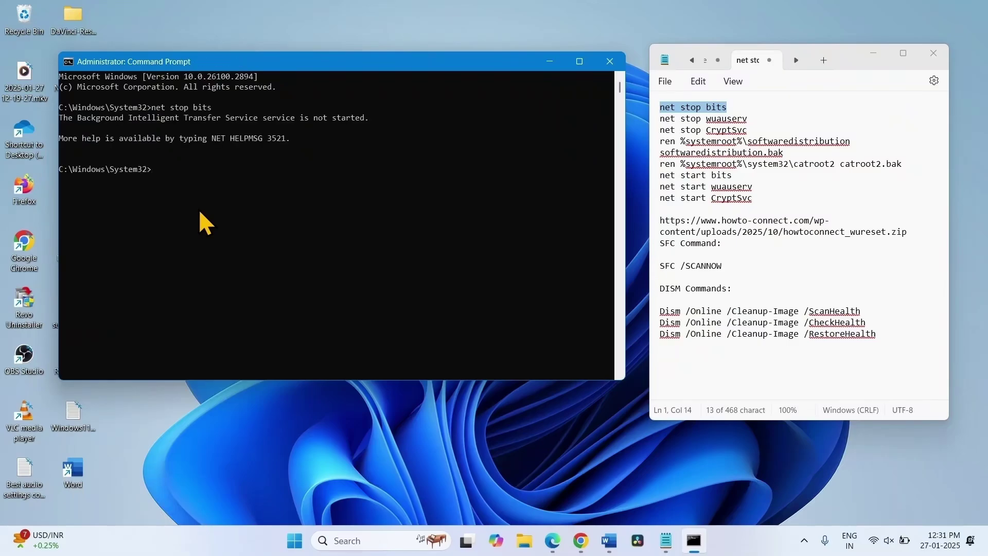
# - Copy the command "net stop wuauserv" from Notepad and run it in Command Prompt
pyautogui.click(749, 119)
pyautogui.moveTo(749, 120); pyautogui.dragTo(670, 123)
pyautogui.rightClick(670, 125)
pyautogui.click(706, 189)
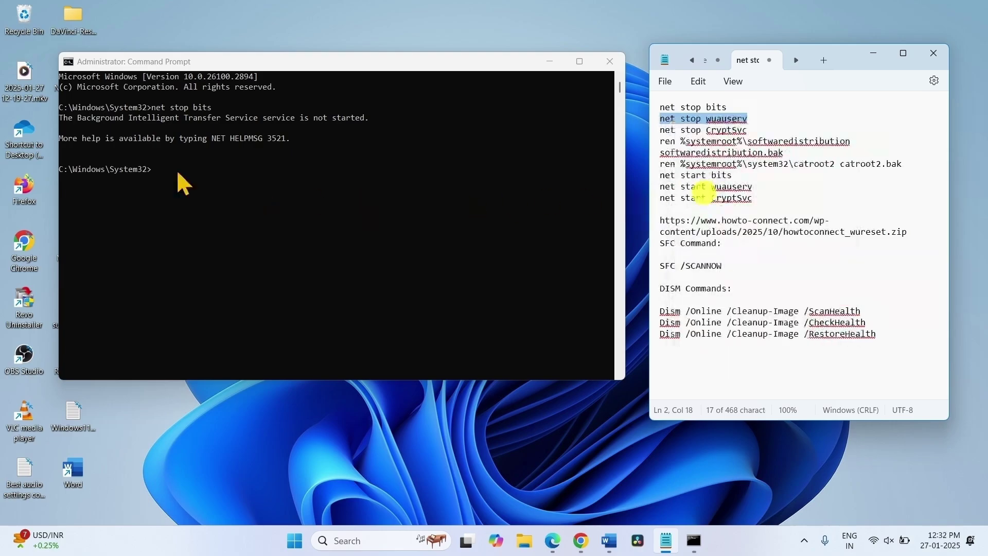
pyautogui.click(168, 168)
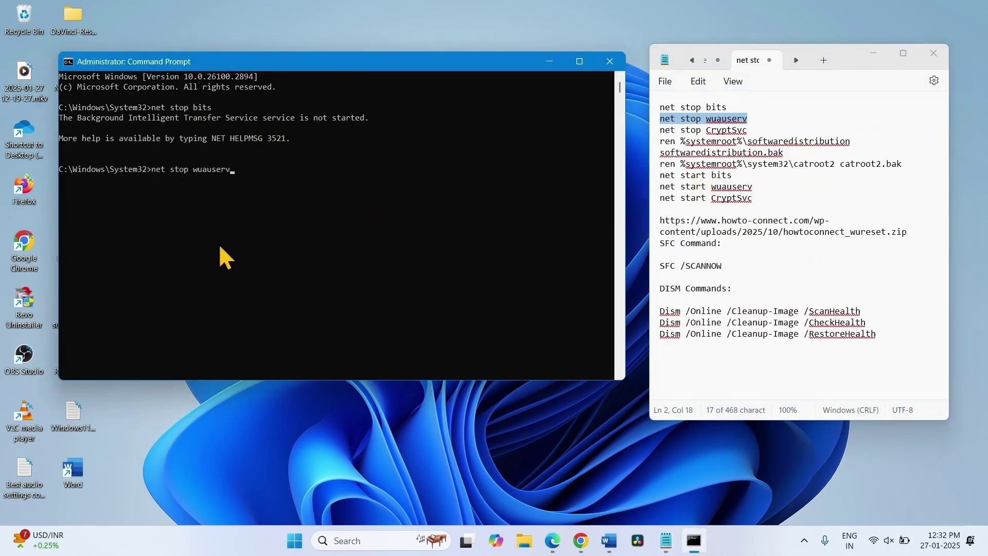
pyautogui.press('Return')
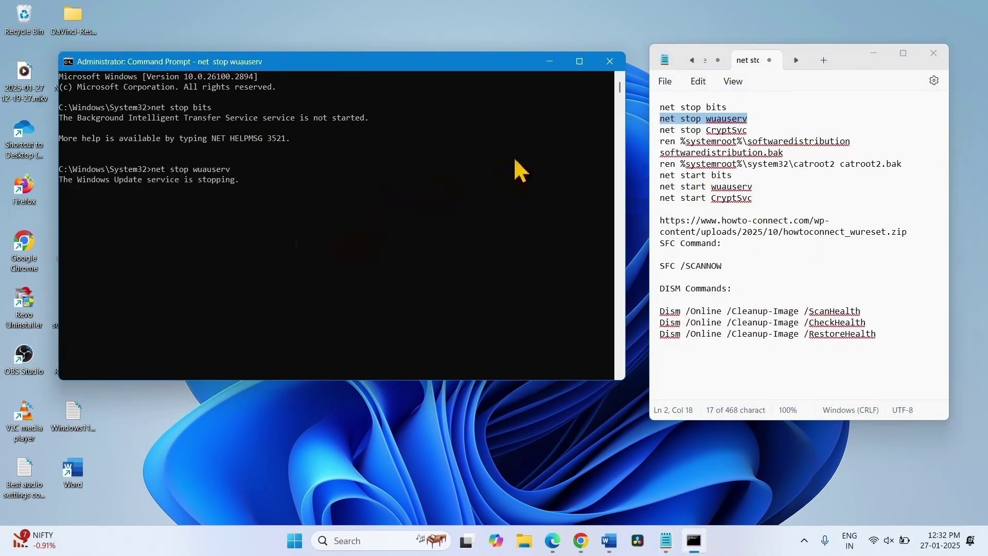
# - Copy the command "net stop CryptSvc" from Notepad and run it in Command Prompt
pyautogui.moveTo(749, 130); pyautogui.dragTo(661, 132)
pyautogui.rightClick(664, 131)
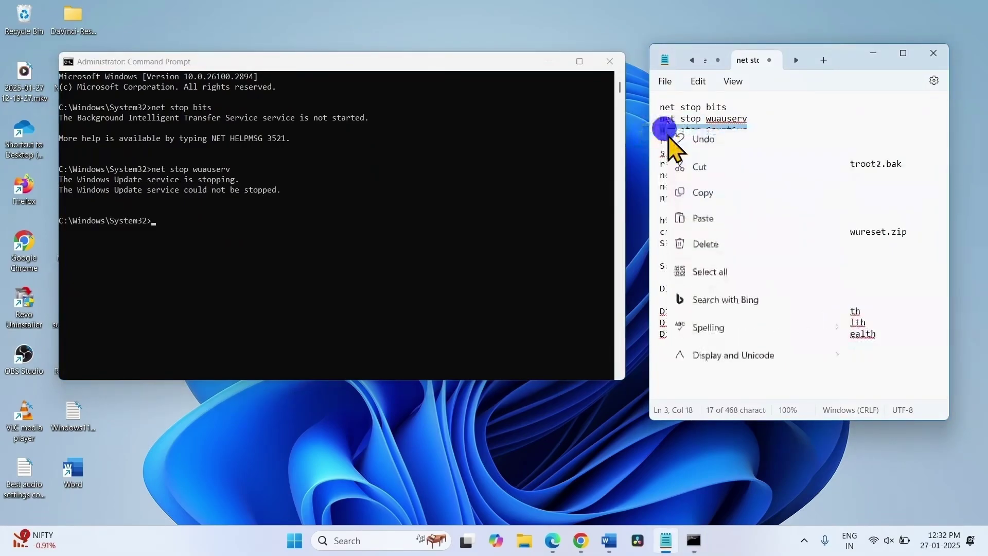
pyautogui.click(701, 193)
pyautogui.click(189, 220)
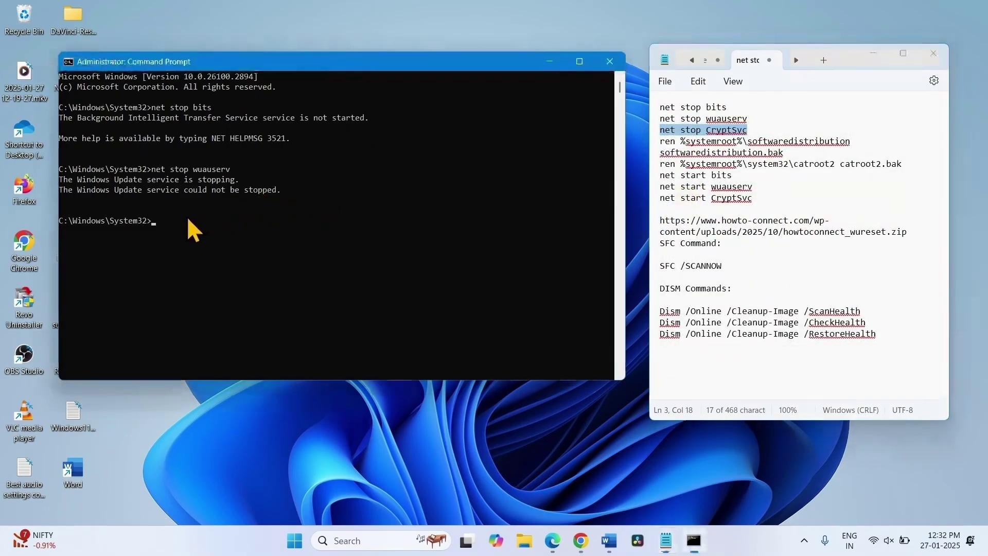
pyautogui.rightClick(181, 226)
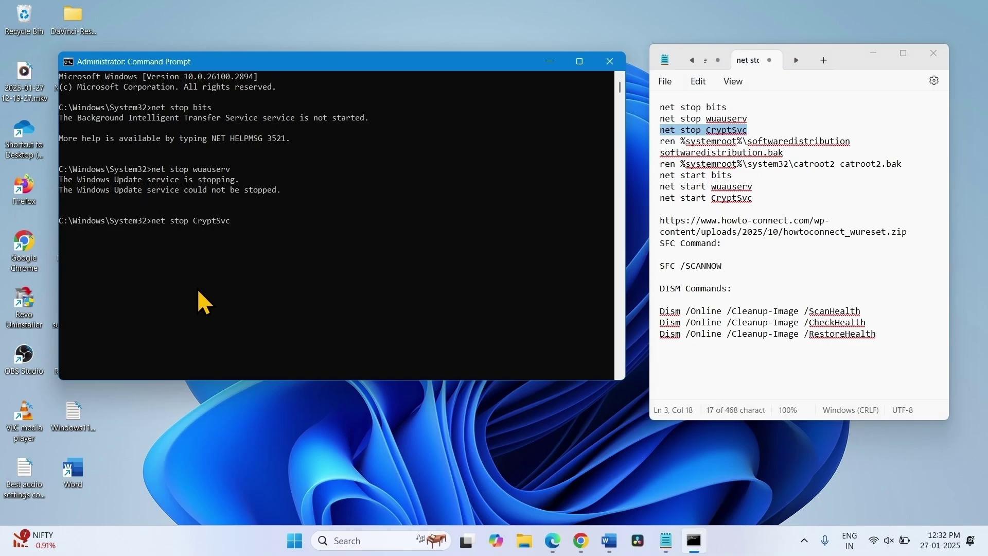
pyautogui.press('Return')
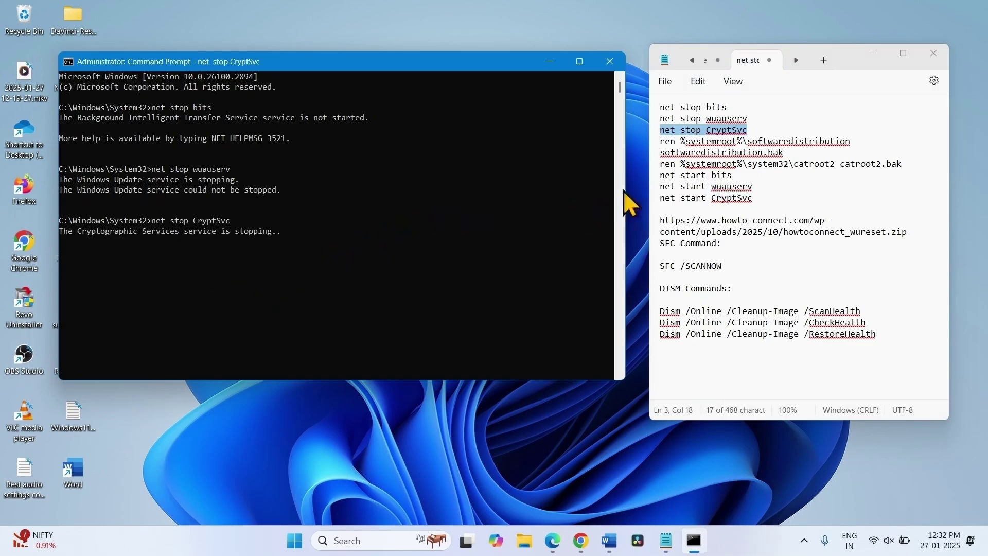
# - Highlight the list of reset commands in Notepad, clear the selection, and minimize the Notepad and Command Prompt windows
pyautogui.moveTo(763, 197); pyautogui.dragTo(655, 106)
pyautogui.click(697, 176)
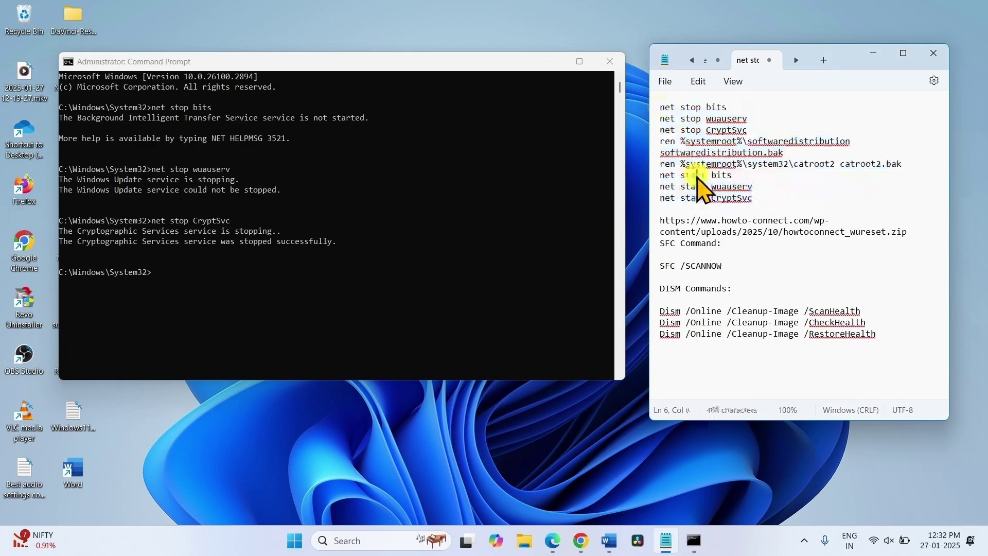
pyautogui.click(875, 58)
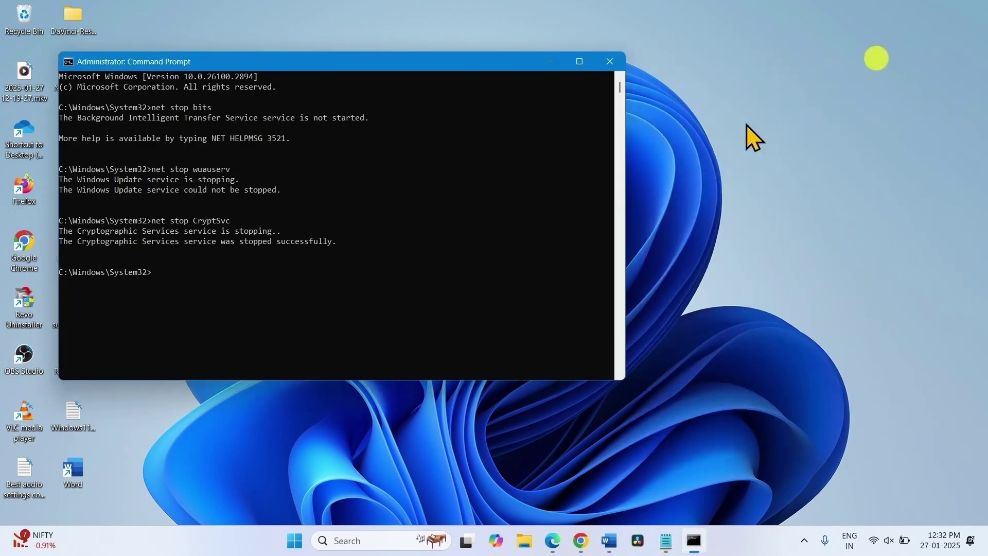
pyautogui.click(549, 61)
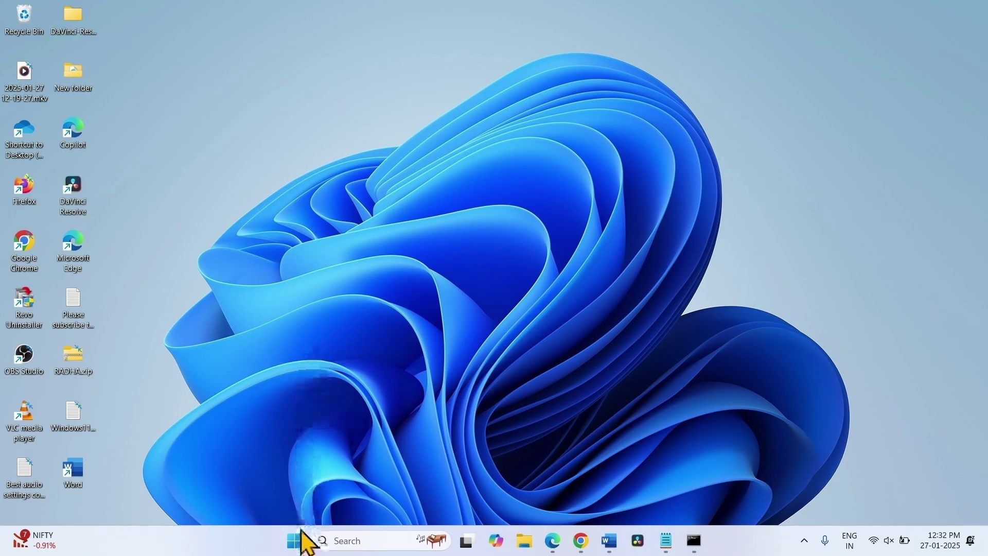
pyautogui.click(296, 547)
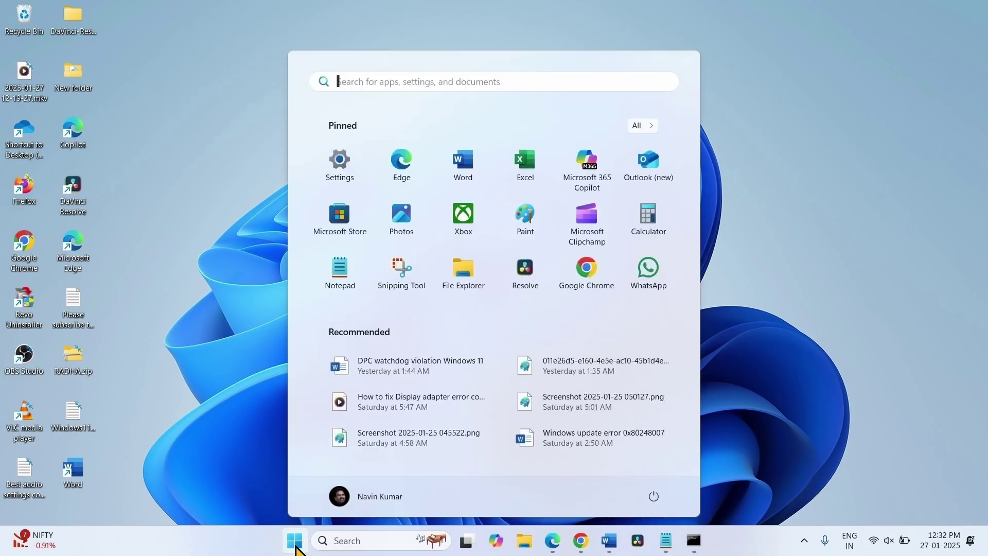
pyautogui.click(648, 495)
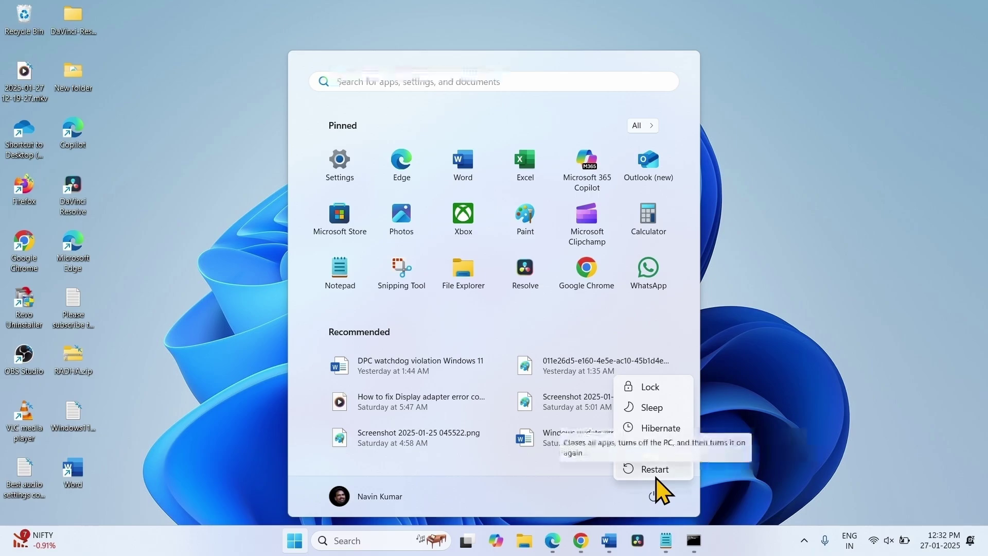
pyautogui.click(836, 248)
pyautogui.click(837, 248)
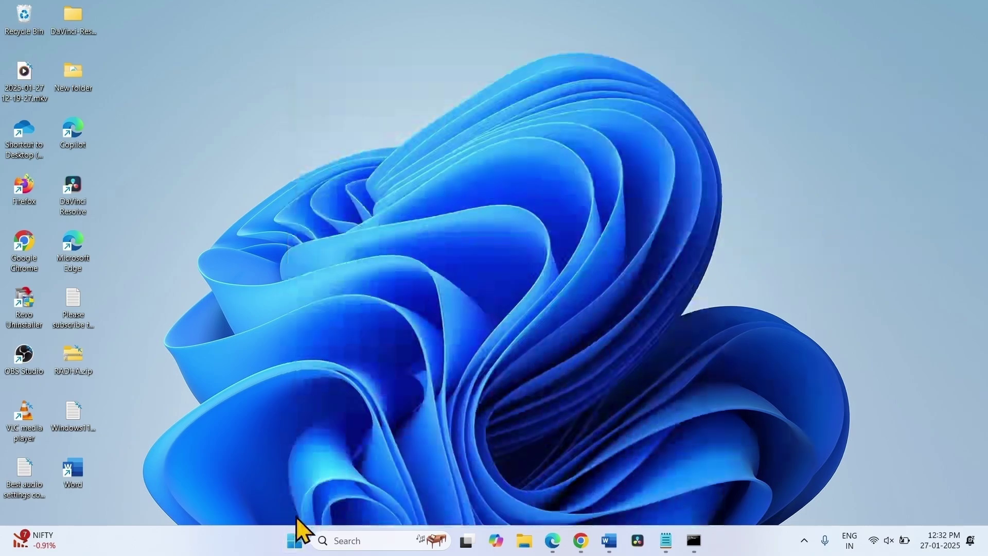
# - Open the Windows Update page in Settings, check for updates, and close Settings
pyautogui.click(292, 549)
pyautogui.click(329, 167)
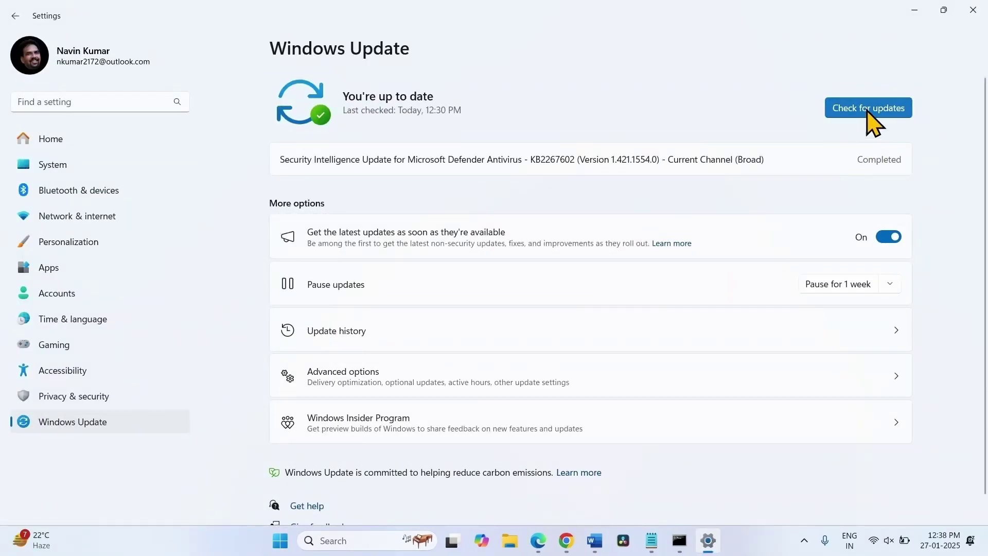
pyautogui.click(868, 109)
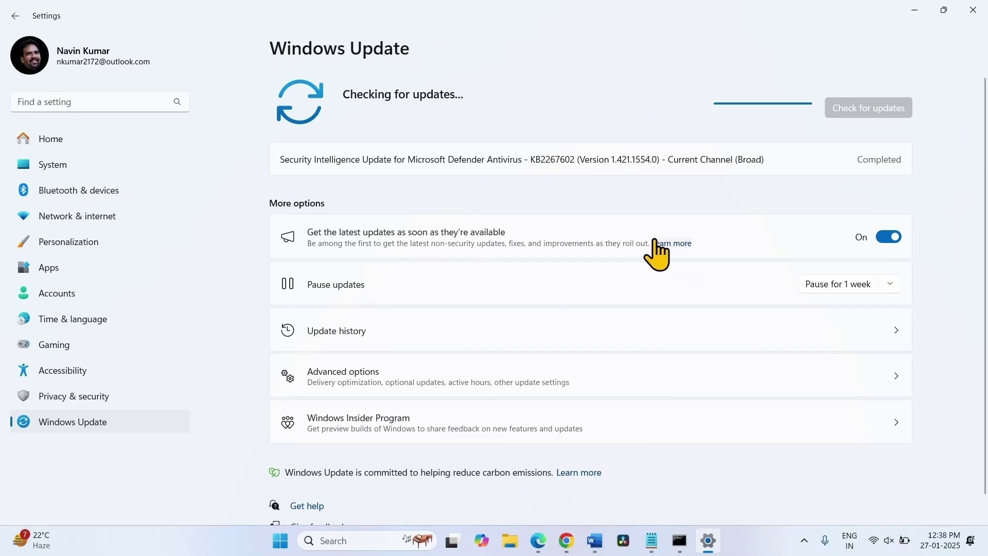
pyautogui.click(972, 10)
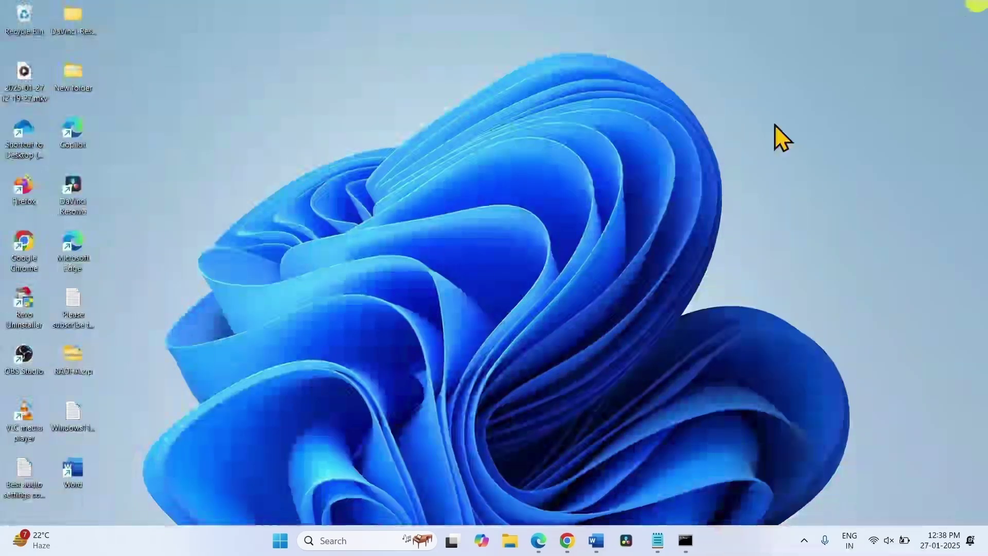
# - Switch to Notepad and copy the howto-connect.com download link ending in howtoconnect_wureset.zip
pyautogui.hotkey('alt', 'Tab')
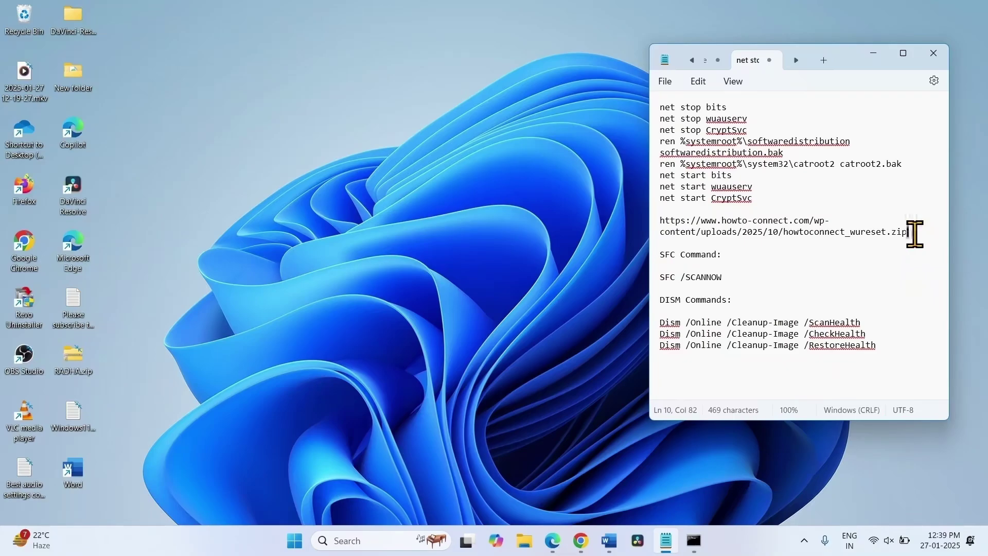
pyautogui.moveTo(907, 232); pyautogui.dragTo(669, 223)
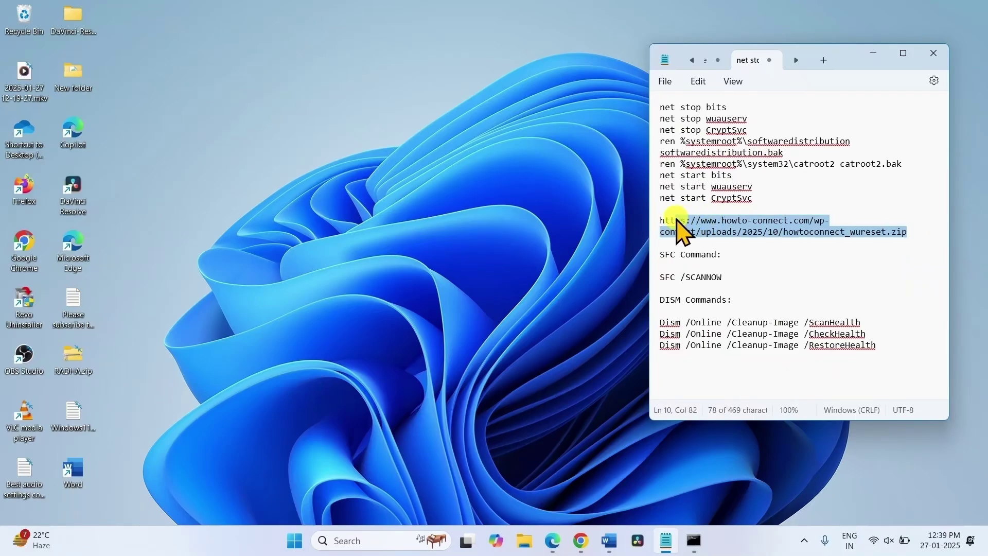
pyautogui.rightClick(682, 223)
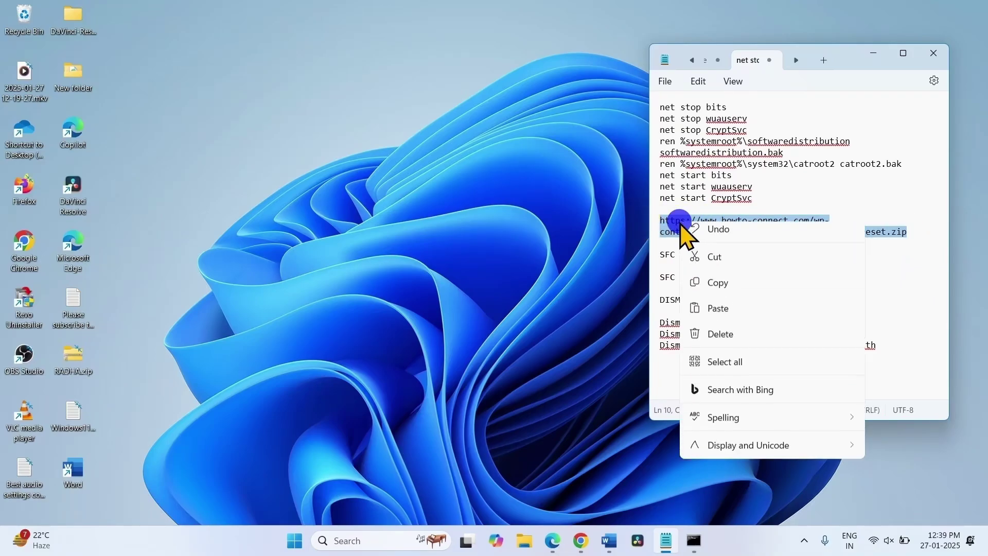
pyautogui.click(711, 288)
# - Switch to Chrome, maximize it, and open the copied link to download howtoconnect_windows_update_reset.zip
pyautogui.press('super+5')
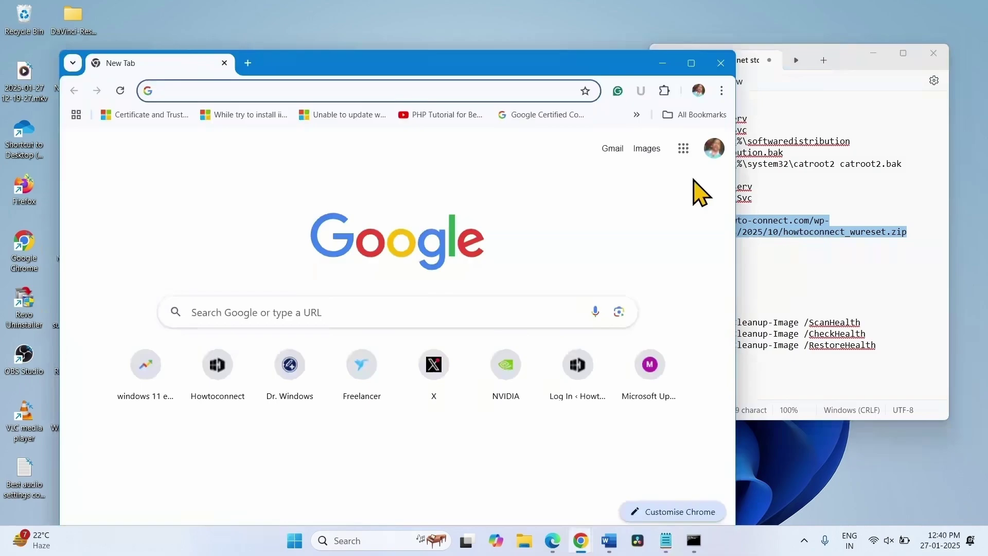
pyautogui.click(692, 63)
pyautogui.hotkey('ctrl', 'v')
pyautogui.press('Return')
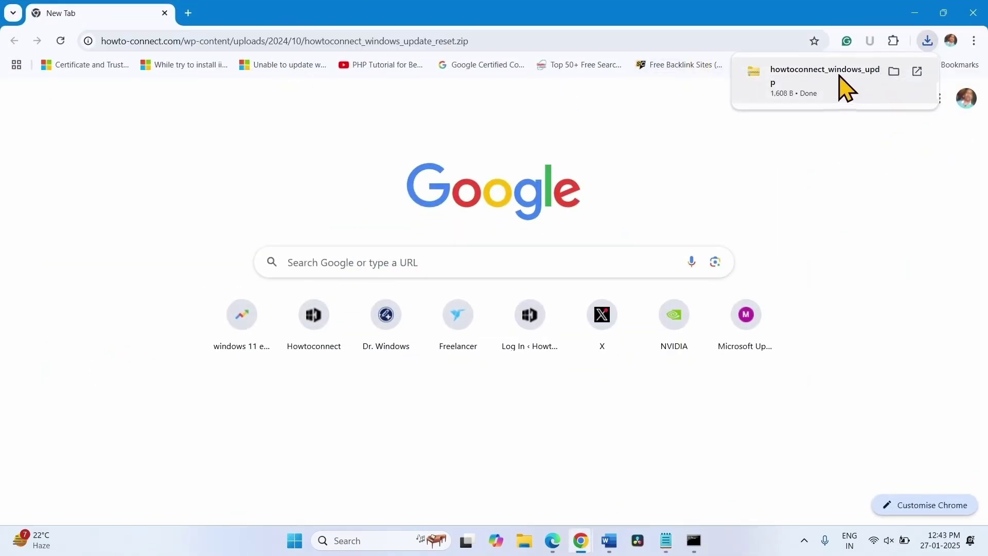
# - Show the downloaded zip in its folder and extract all its files to the default howtoconnect_windows_update_reset folder in Downloads
pyautogui.click(895, 72)
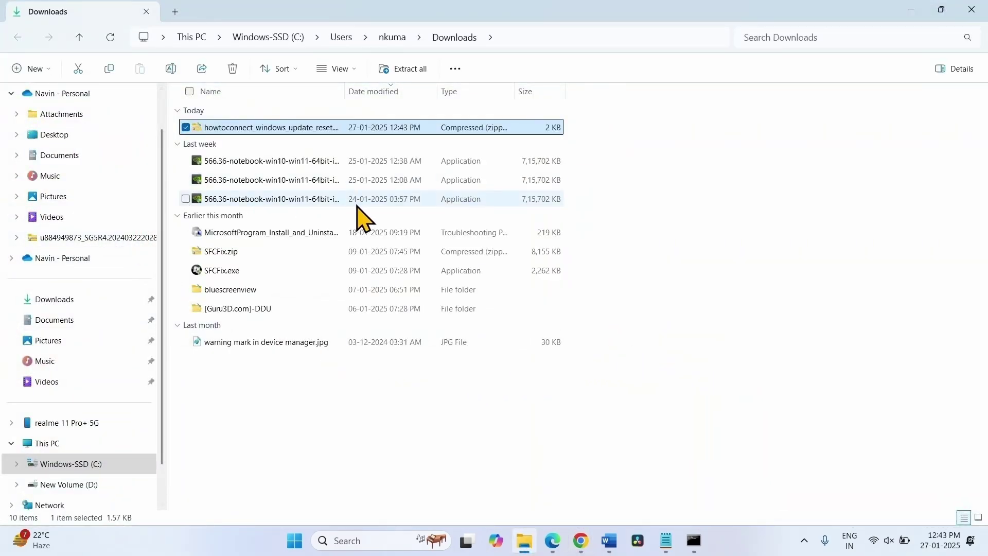
pyautogui.click(406, 71)
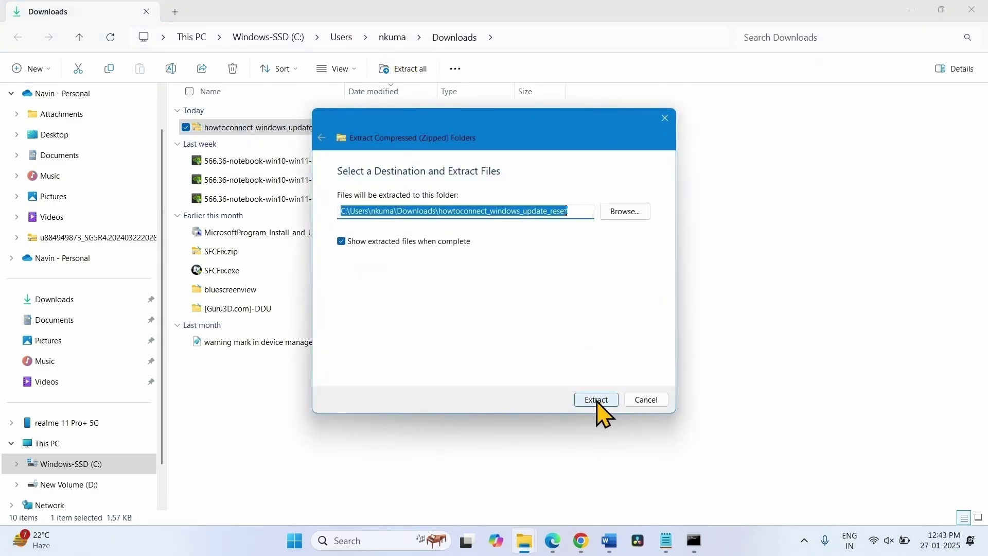
pyautogui.click(597, 401)
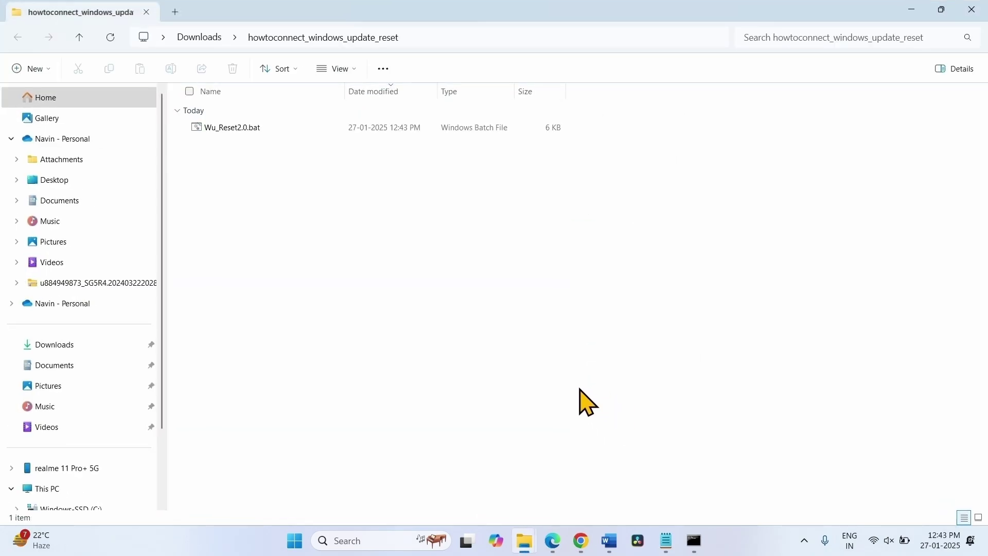
# - Run Wu_Reset2.0.bat from the extracted folder, continue through all its prompts, and close Chrome
pyautogui.rightClick(251, 131)
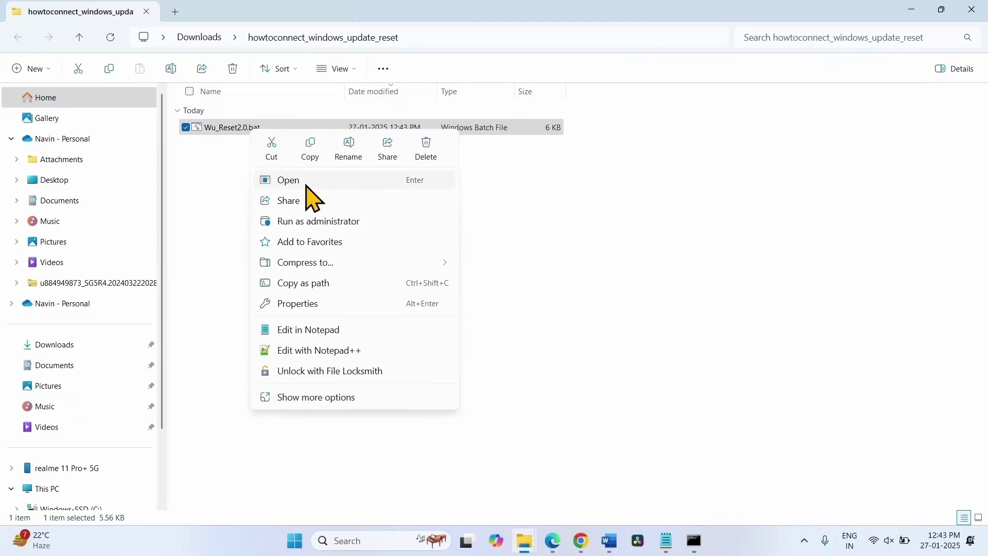
pyautogui.click(306, 182)
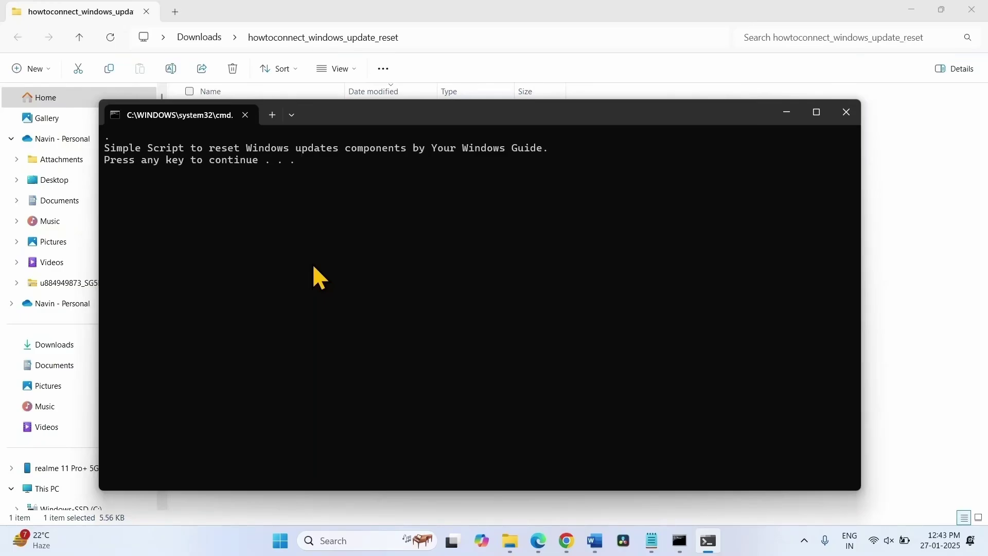
pyautogui.press('Return')
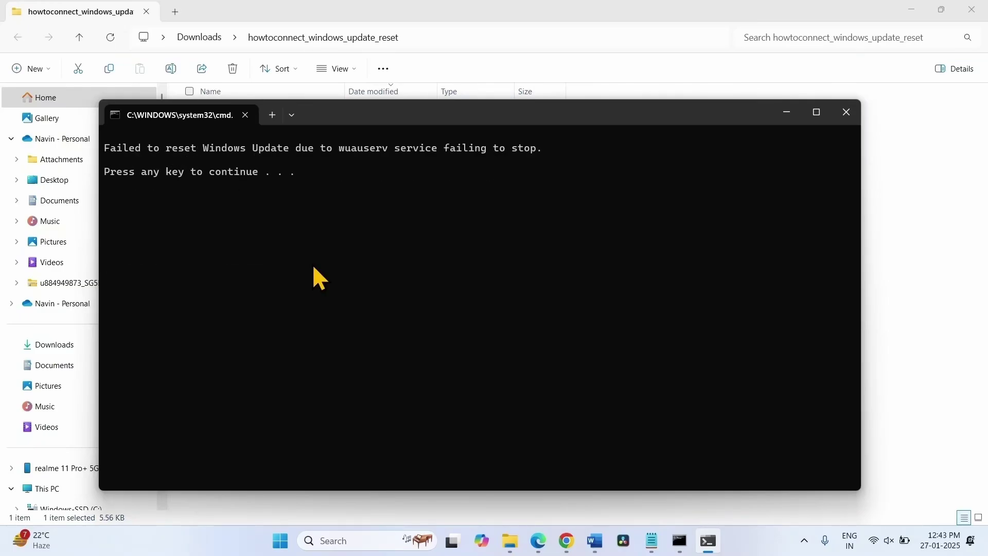
pyautogui.press('Return')
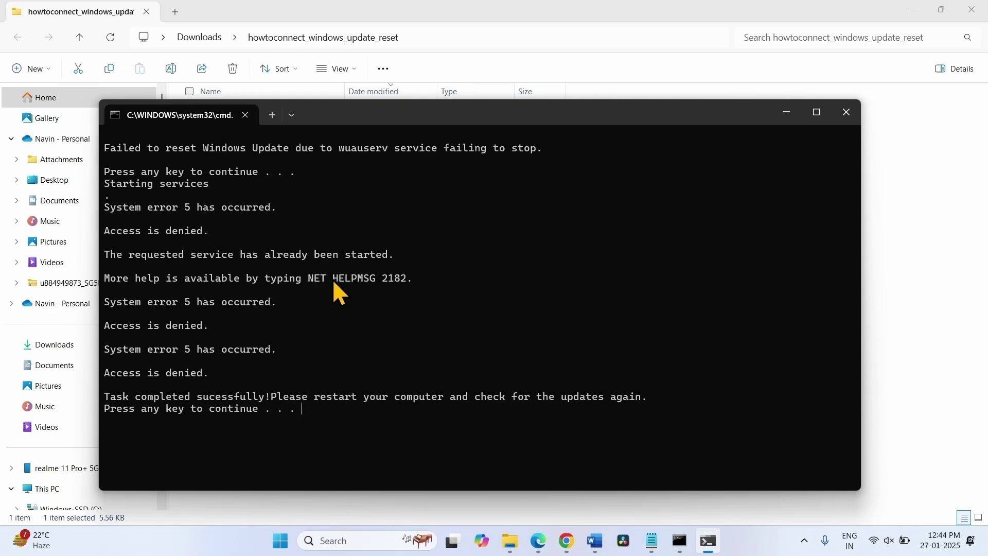
pyautogui.press('Return')
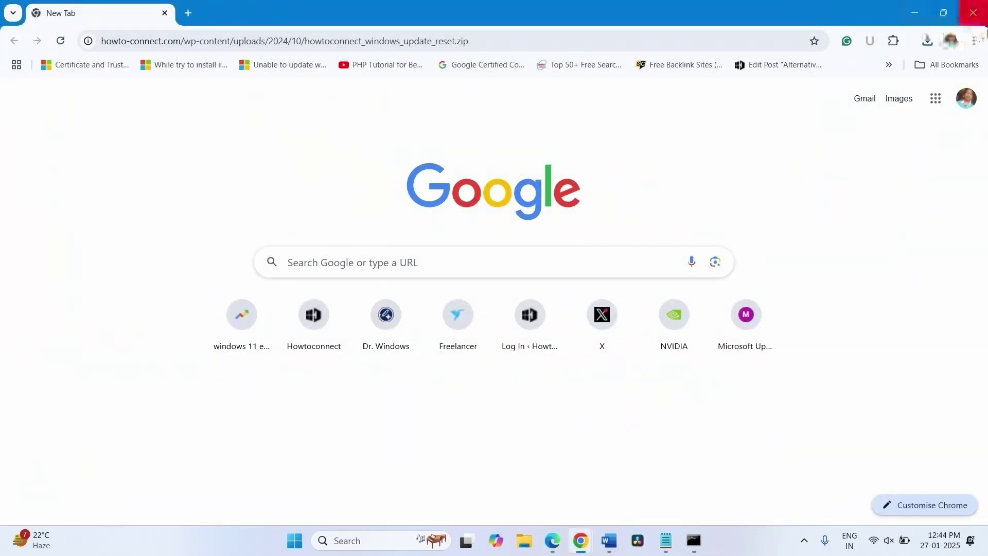
pyautogui.click(985, 23)
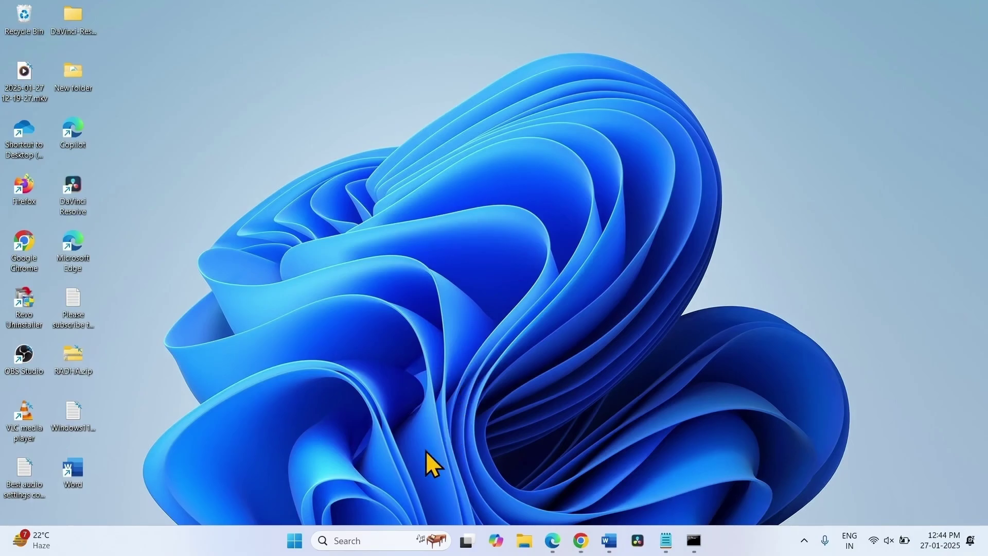
# - Try to restart the computer
pyautogui.click(295, 542)
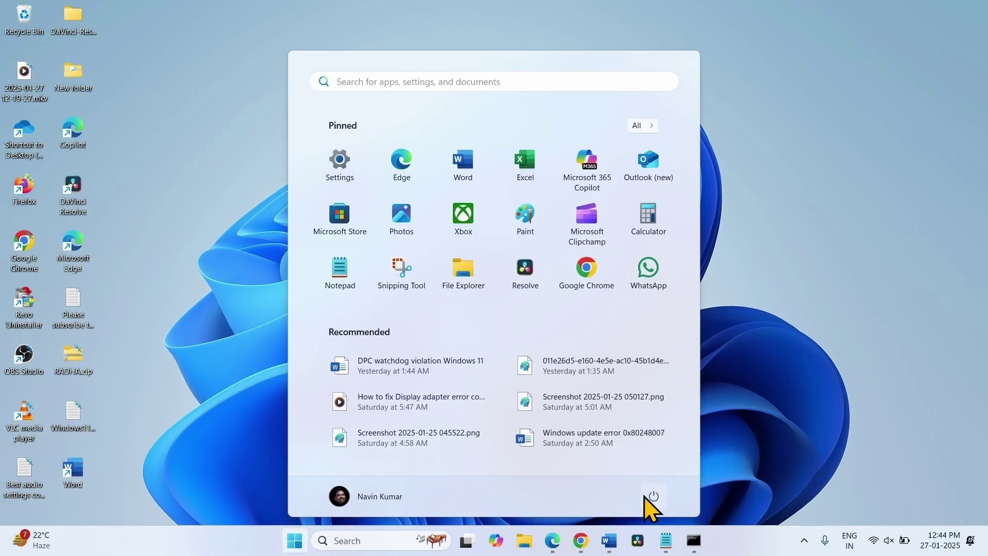
pyautogui.click(664, 496)
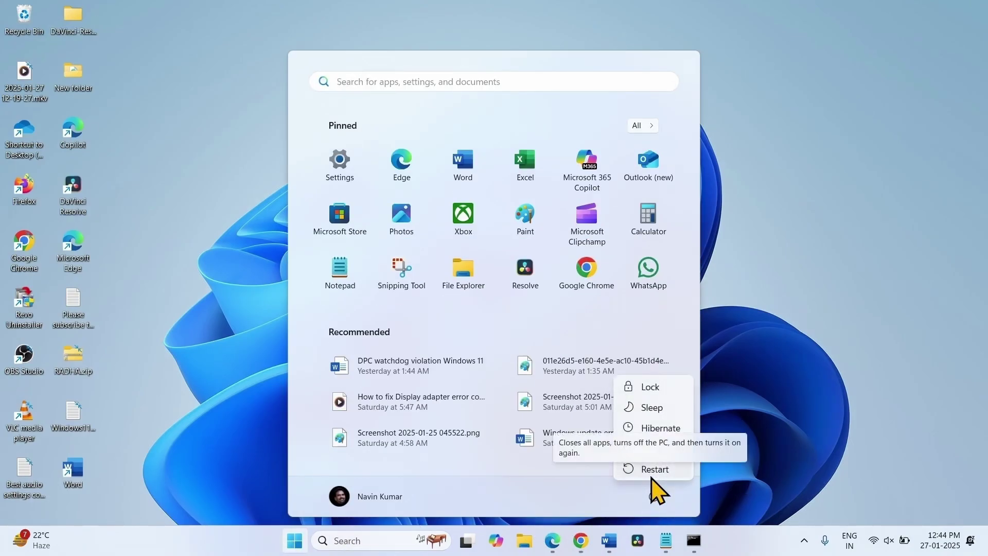
pyautogui.click(656, 475)
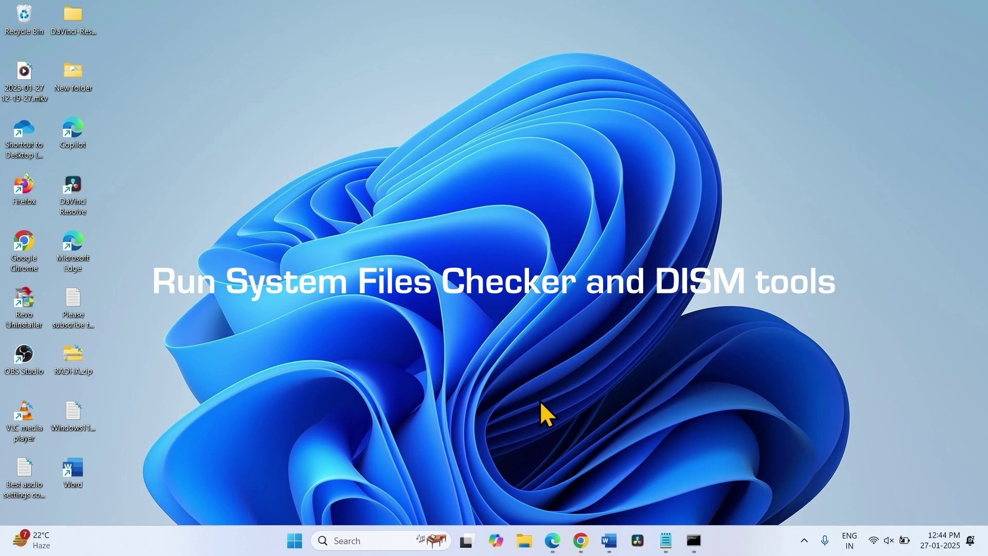
# - Close the existing Command Prompt window, search Windows for "cmd", and run a new Command Prompt as administrator, allowing changes
pyautogui.rightClick(694, 540)
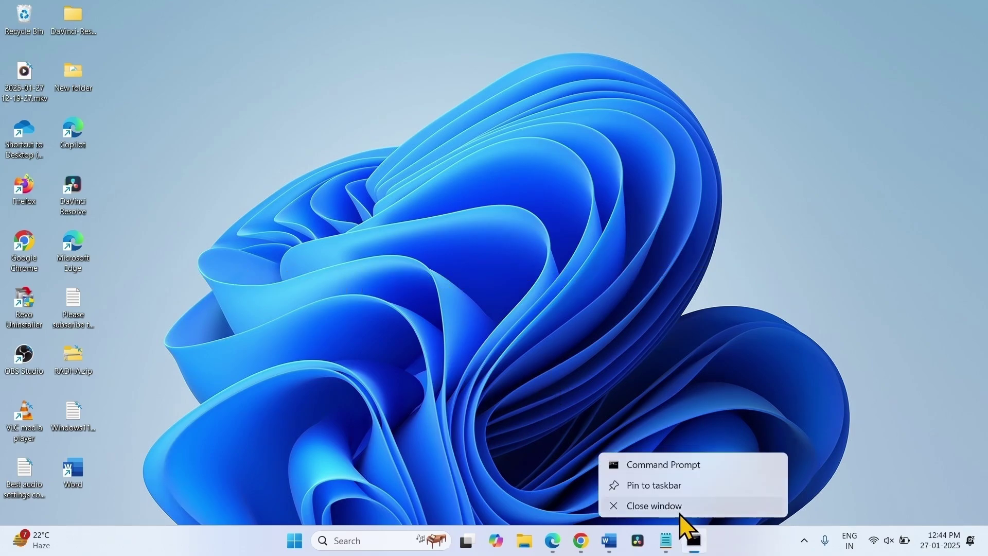
pyautogui.click(675, 507)
pyautogui.click(391, 541)
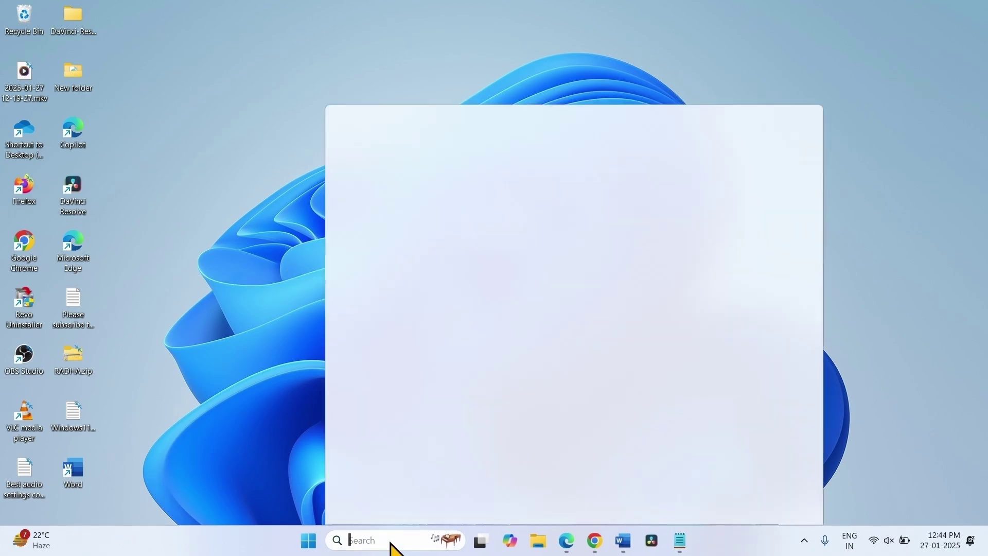
pyautogui.write('cmd')
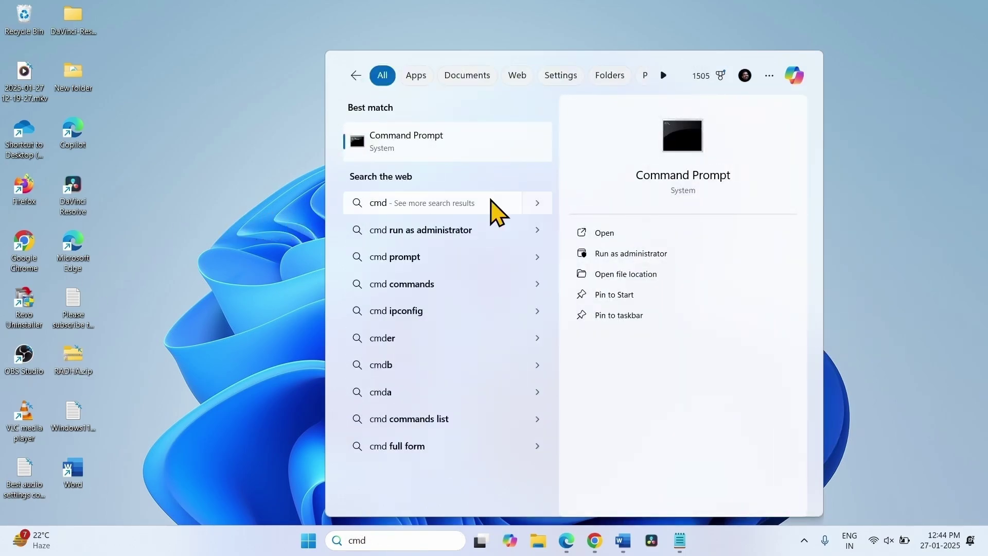
pyautogui.click(640, 256)
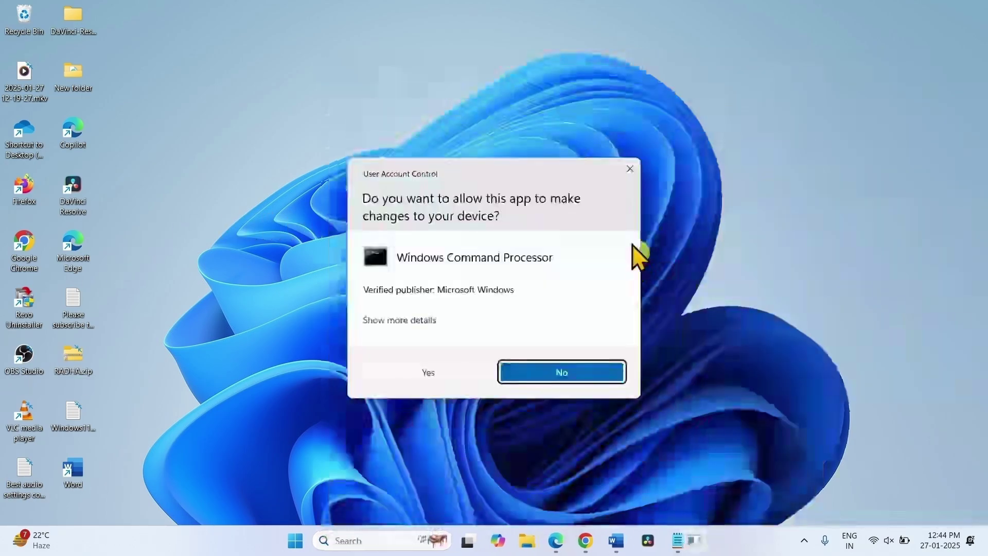
pyautogui.click(409, 373)
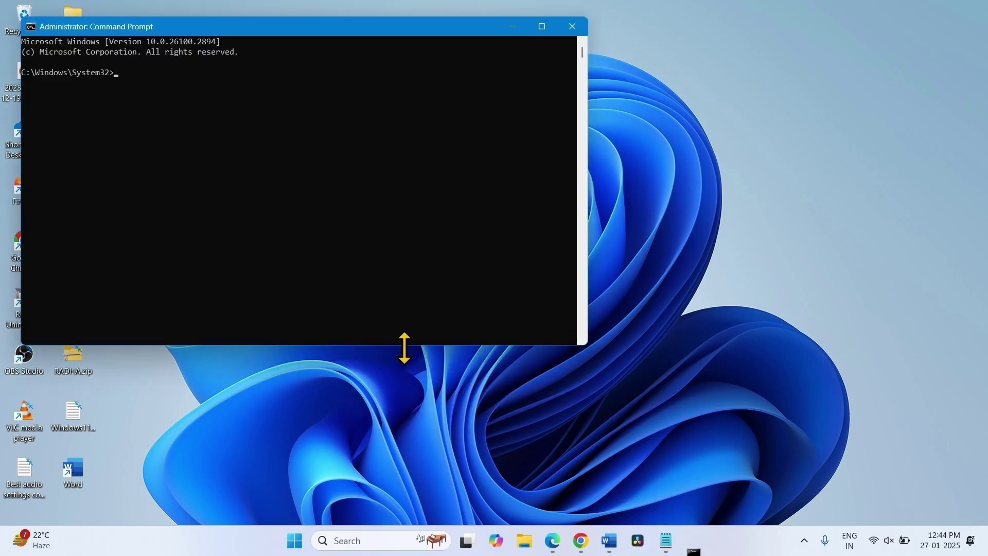
# - Copy the SFC /SCANNOW command from the Notepad notes and run it in the administrator Command Prompt
pyautogui.click(666, 541)
pyautogui.click(724, 291)
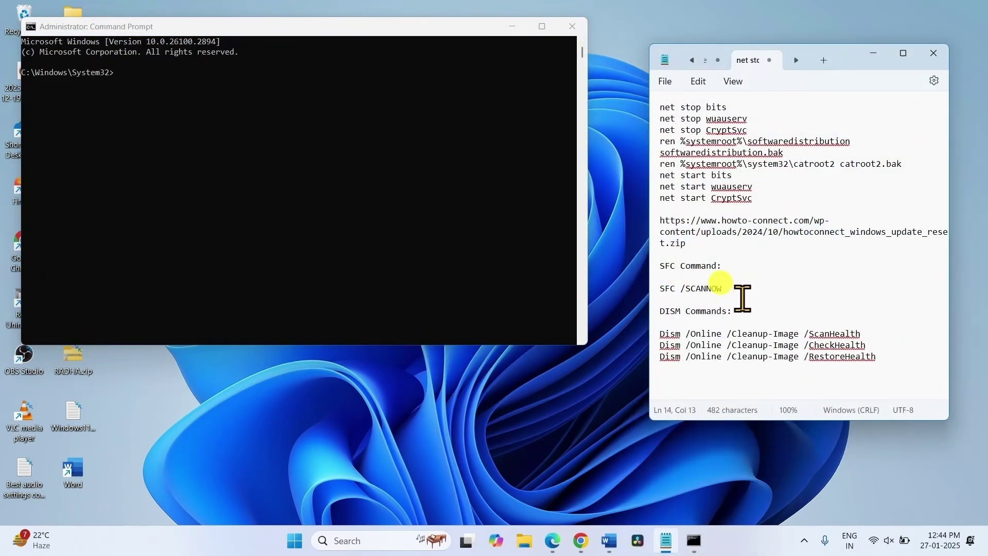
pyautogui.moveTo(743, 294); pyautogui.dragTo(651, 289)
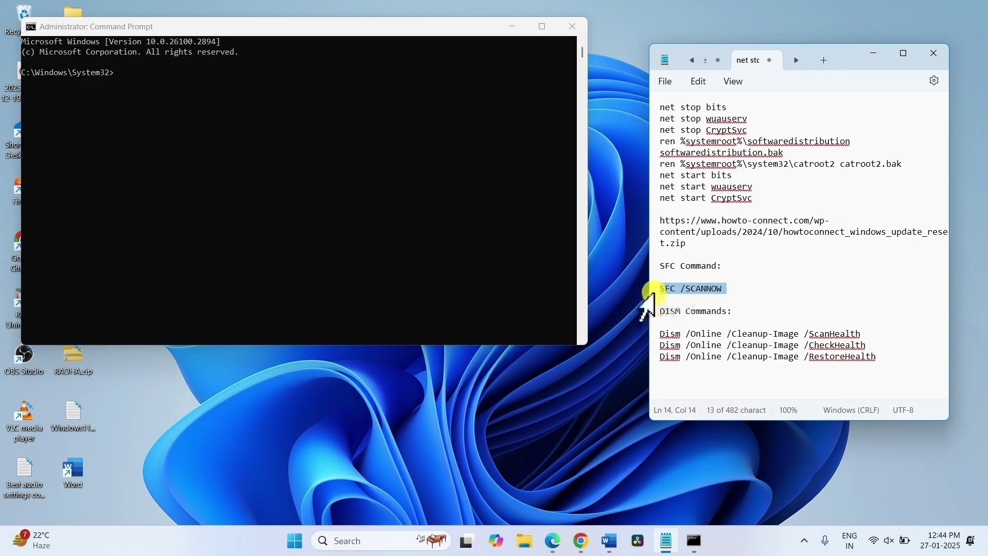
pyautogui.rightClick(676, 290)
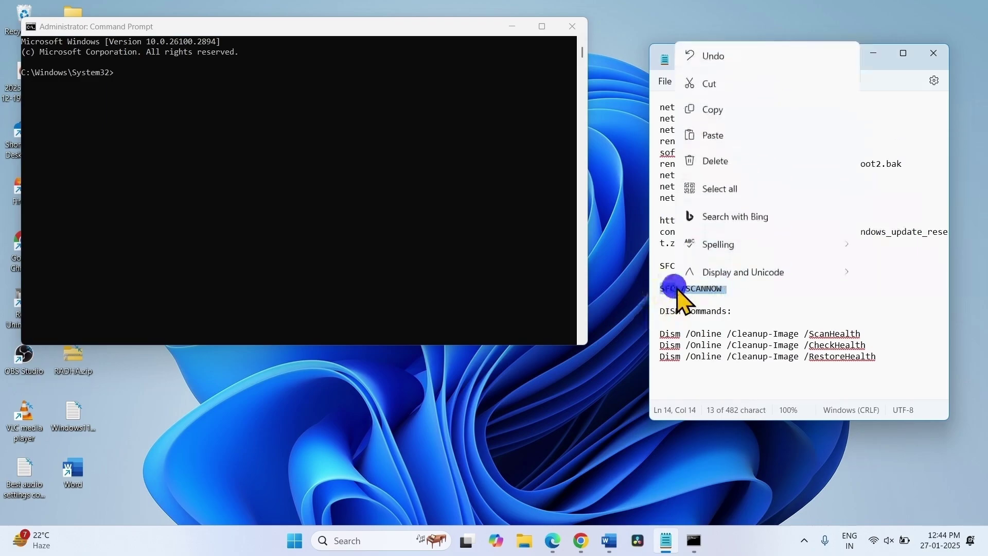
pyautogui.click(713, 110)
pyautogui.click(230, 142)
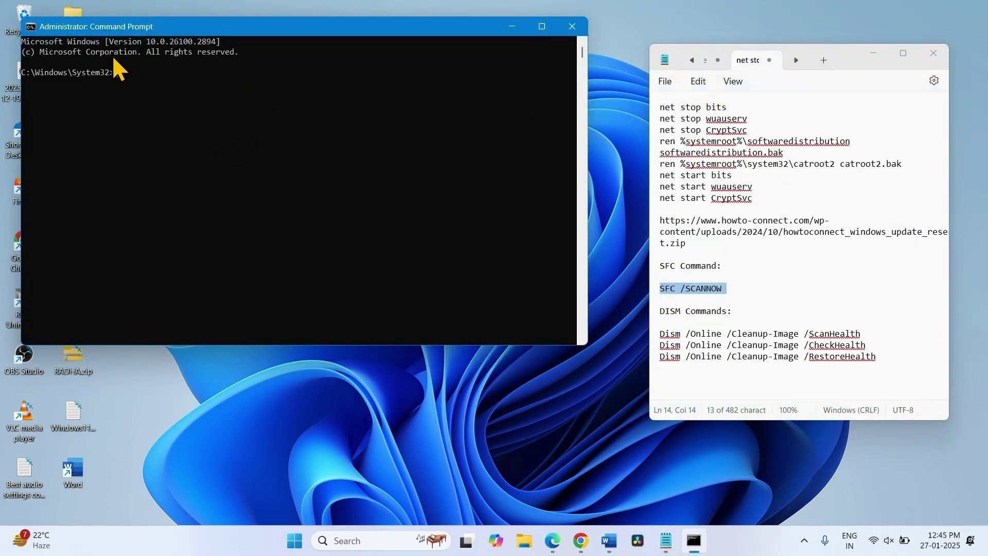
pyautogui.rightClick(132, 72)
pyautogui.press('Return')
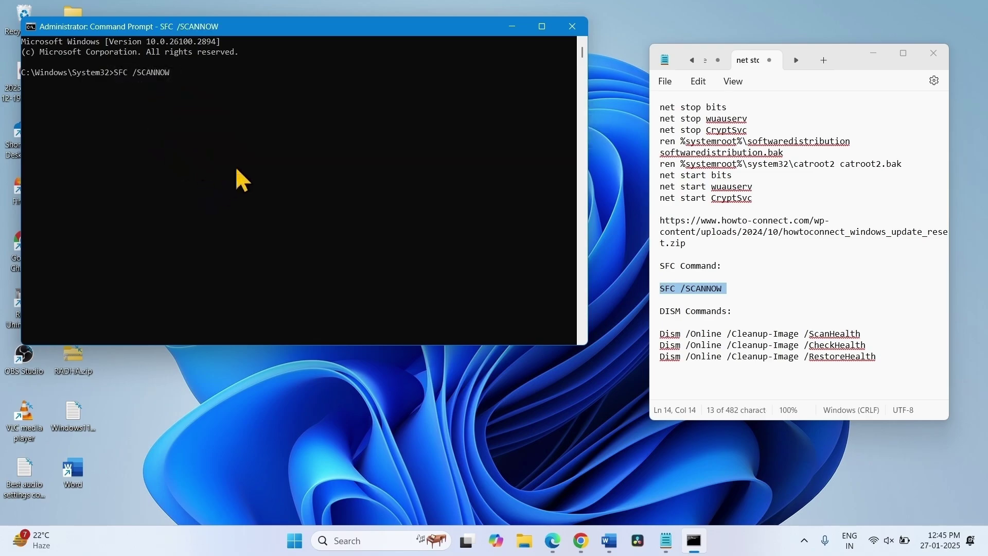
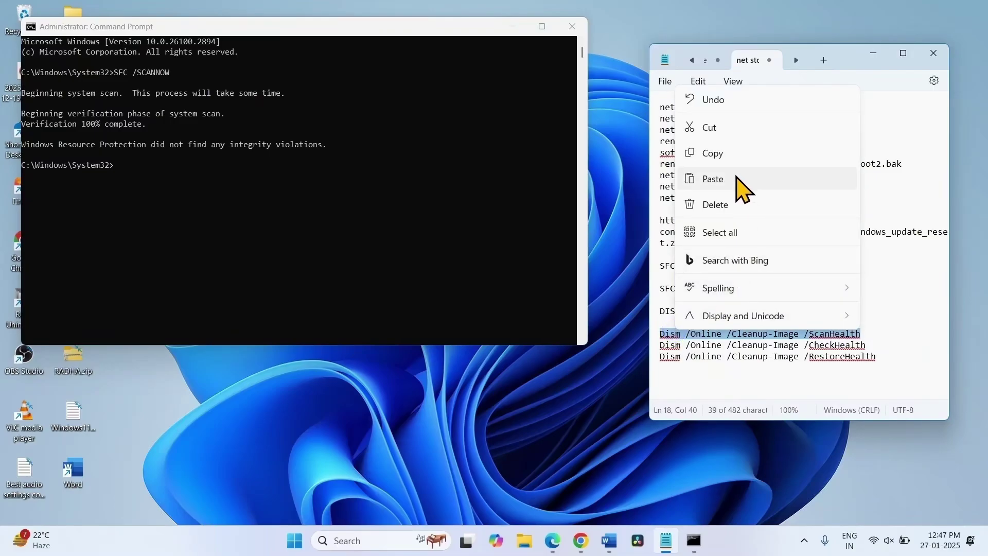
# - Copy the ScanHealth command from the notes and run Dism /Online /Cleanup-Image /ScanHealth in the Command Prompt
pyautogui.click(738, 155)
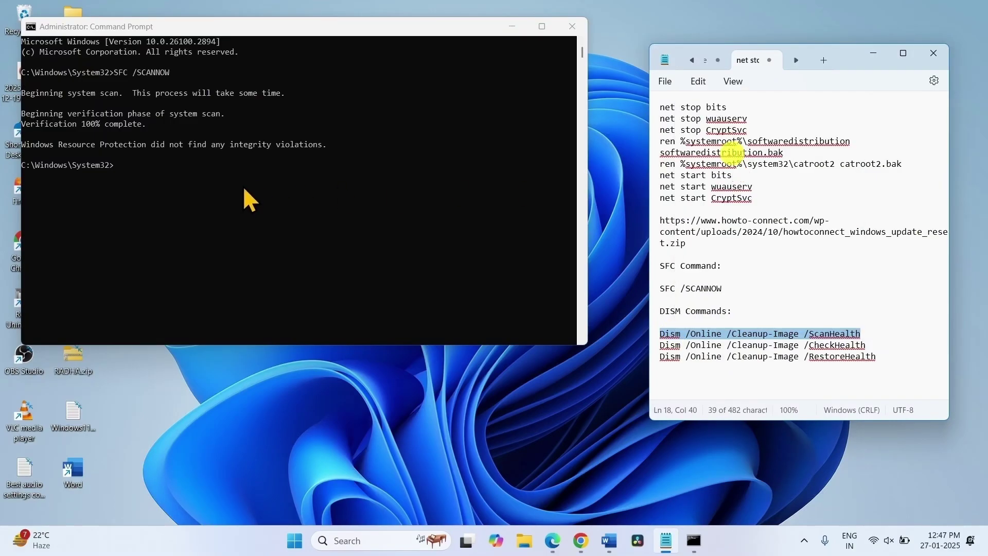
pyautogui.click(174, 178)
pyautogui.write('Dism /Online /Cleanup-Image /ScanHealth')
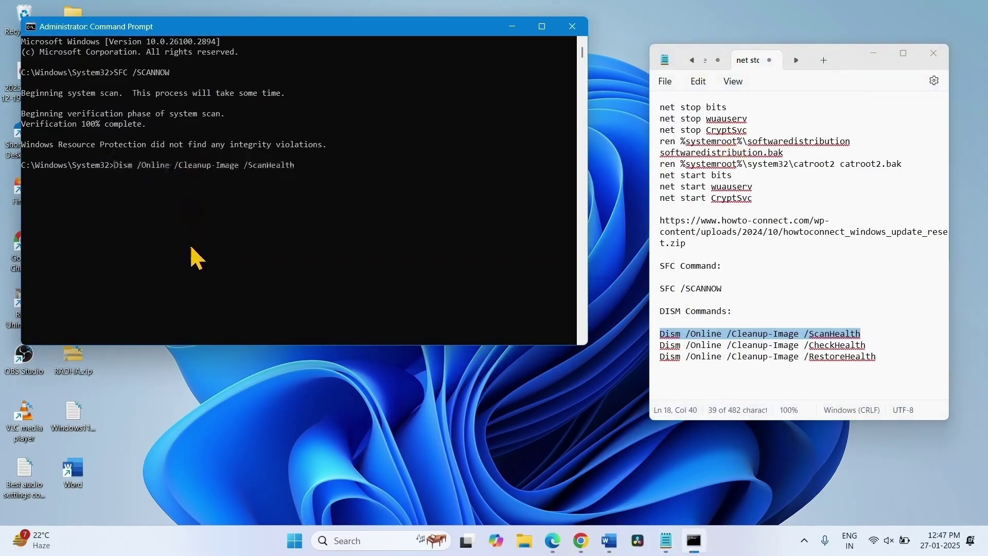
pyautogui.press('Return')
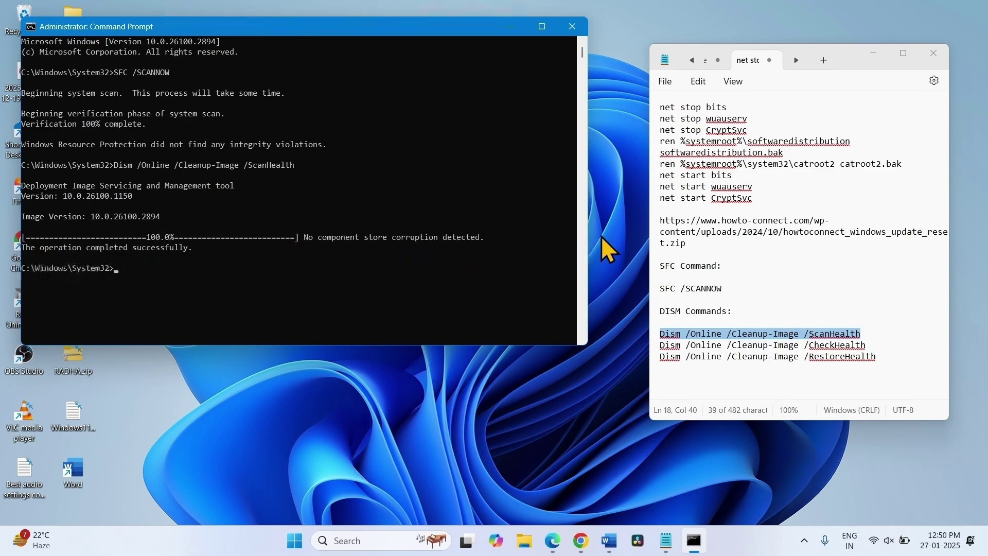
# - Copy the CheckHealth command from the notes and run Dism /Online /Cleanup-Image /CheckHealth in the Command Prompt
pyautogui.click(867, 346)
pyautogui.moveTo(867, 346); pyautogui.dragTo(669, 346)
pyautogui.rightClick(669, 343)
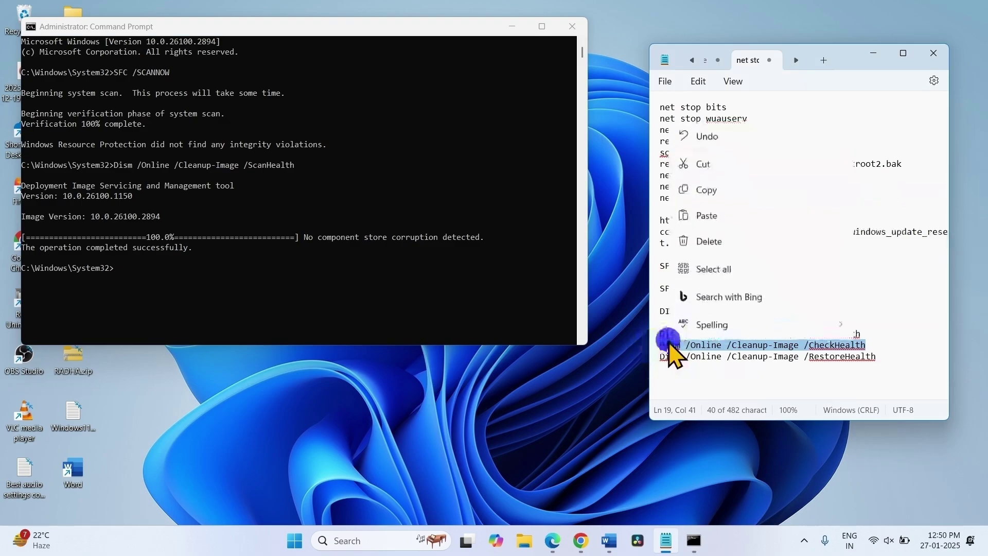
pyautogui.click(710, 162)
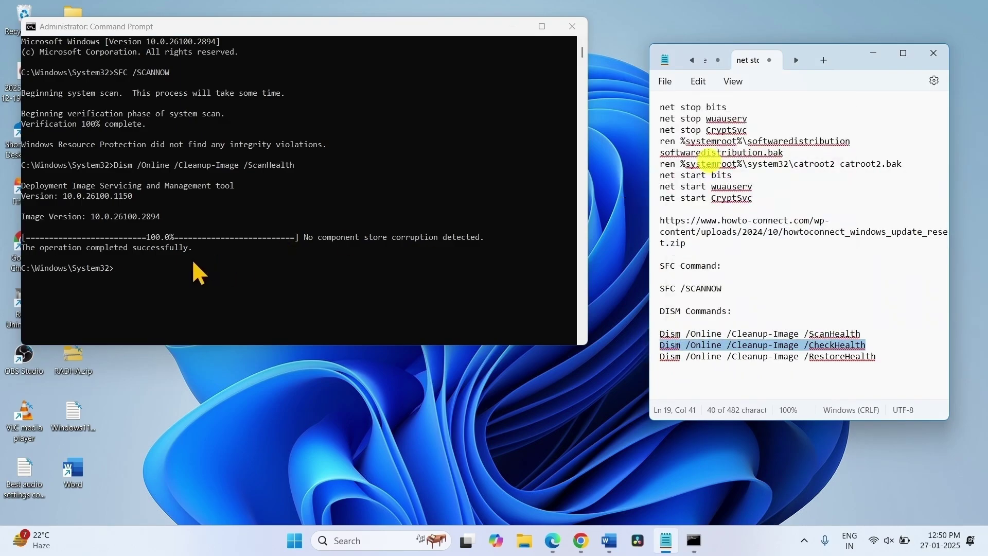
pyautogui.click(146, 262)
pyautogui.hotkey('ctrl', 'v')
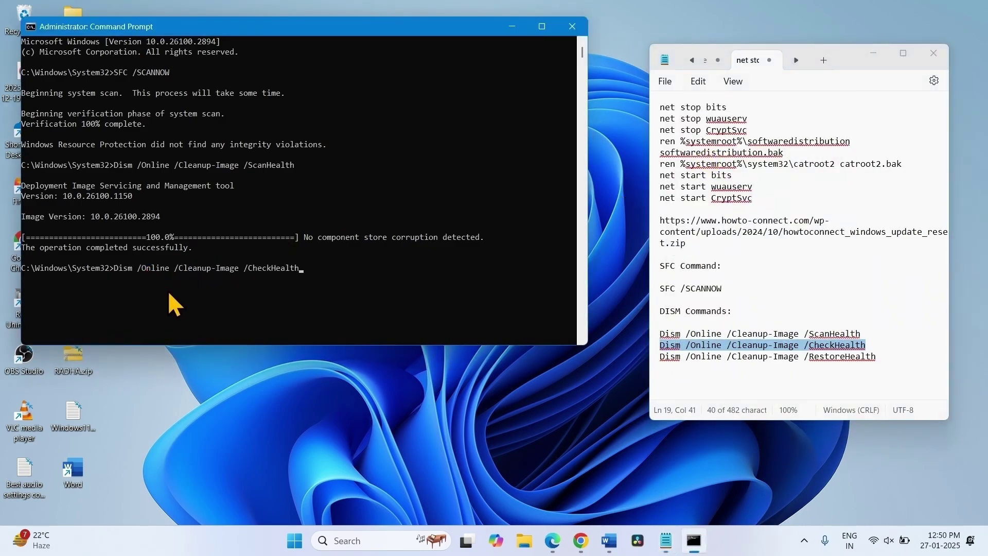
pyautogui.press('Return')
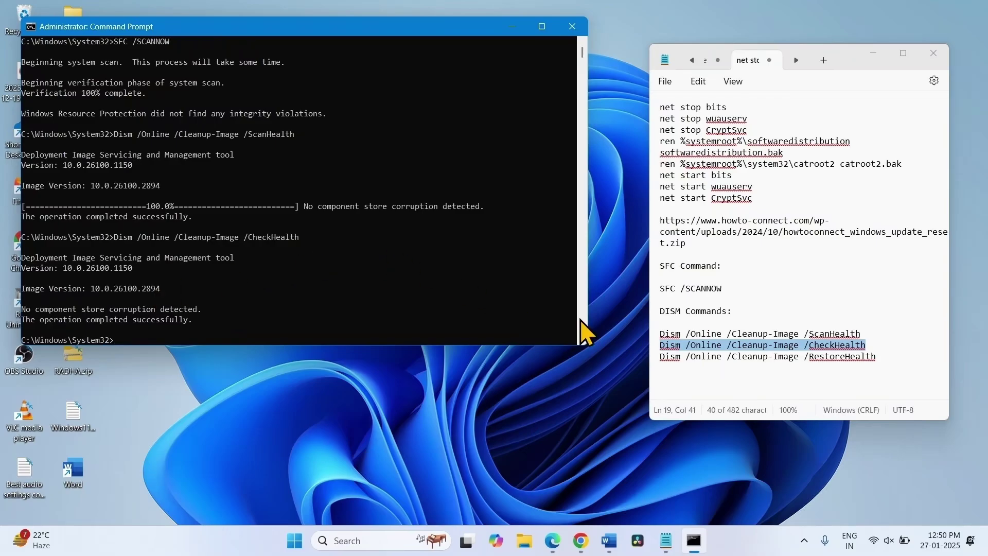
# - Copy and run Dism /Online /Cleanup-Image /RestoreHealth in the Command Prompt, and close the Command Prompt and Notepad when it completes
pyautogui.moveTo(882, 357); pyautogui.dragTo(664, 357)
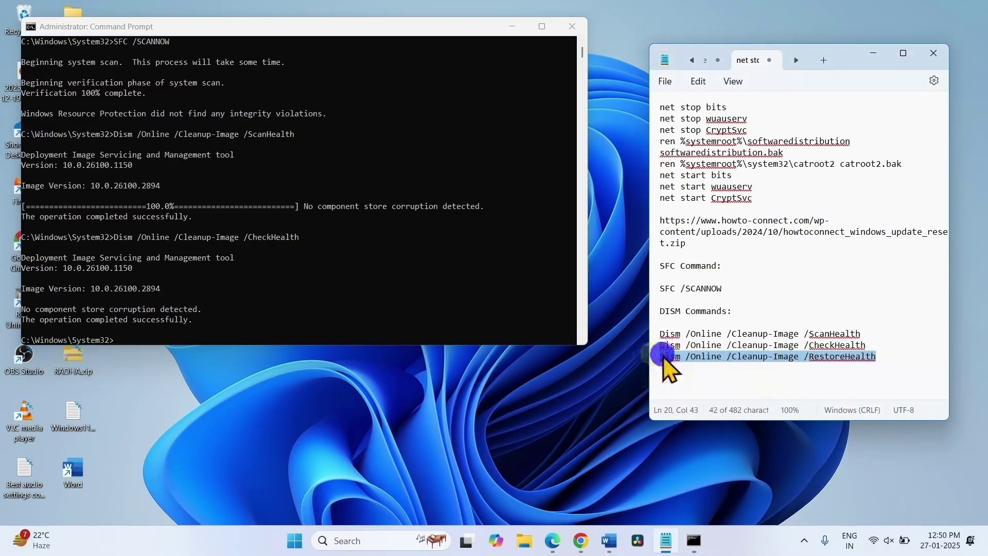
pyautogui.rightClick(664, 358)
pyautogui.click(723, 180)
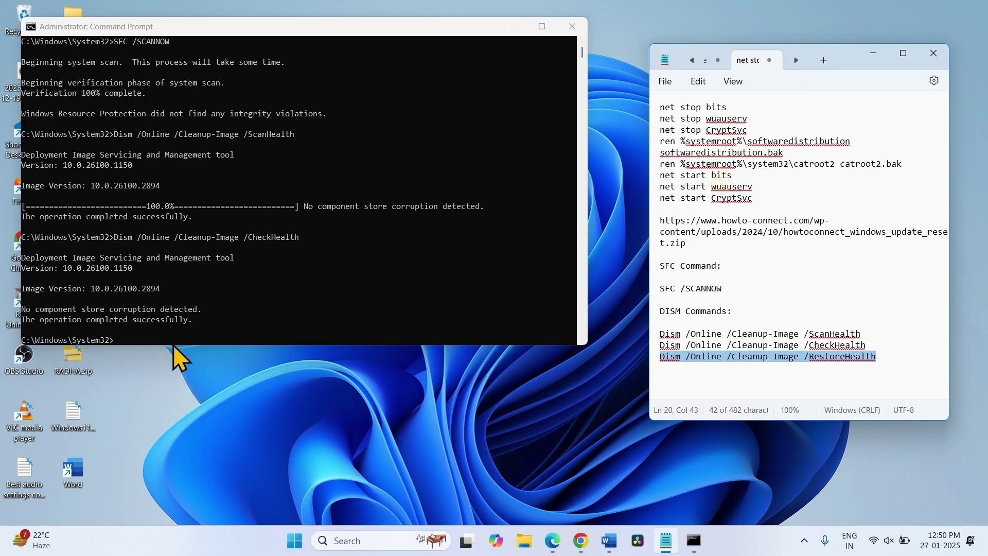
pyautogui.scroll(-4, 199, 283)
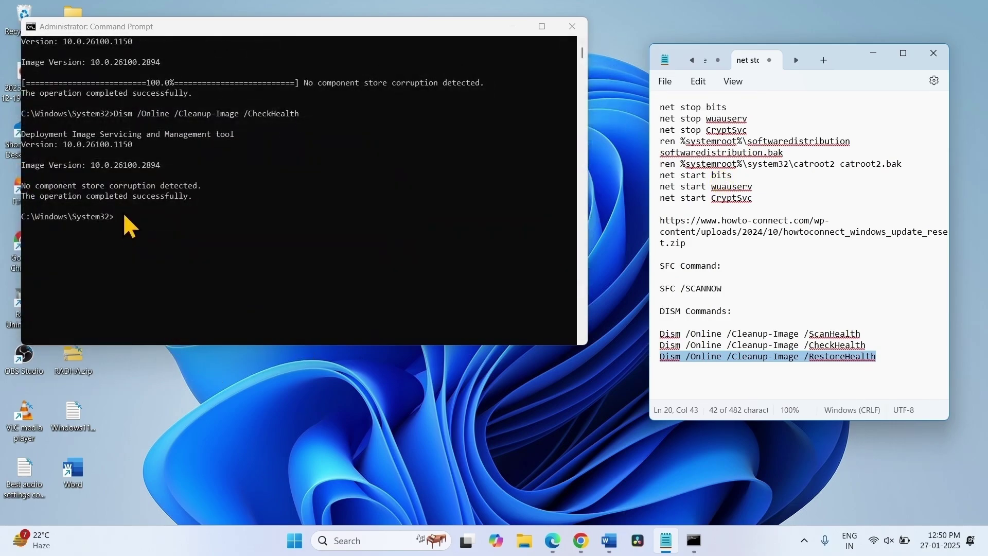
pyautogui.click(127, 225)
pyautogui.rightClick(126, 221)
pyautogui.press('Return')
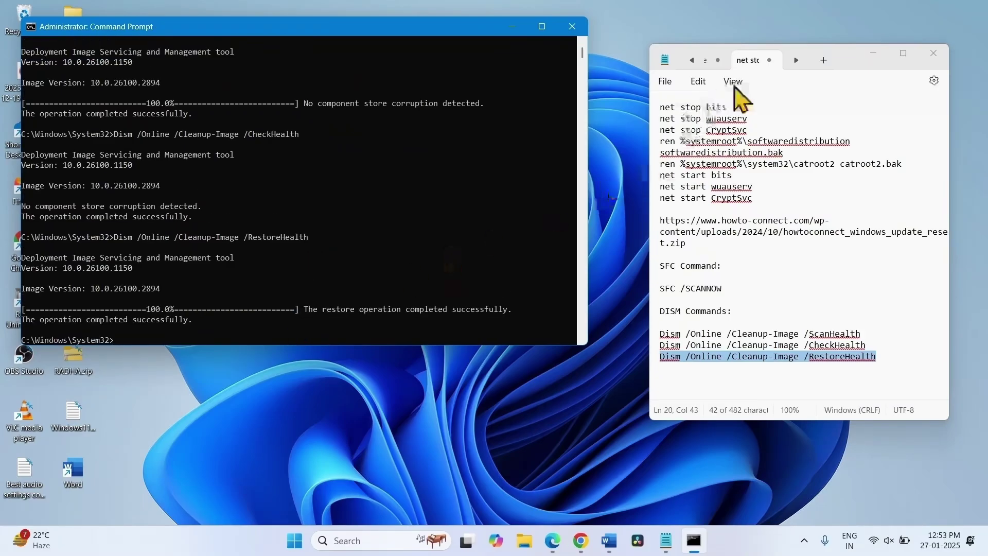
pyautogui.click(573, 27)
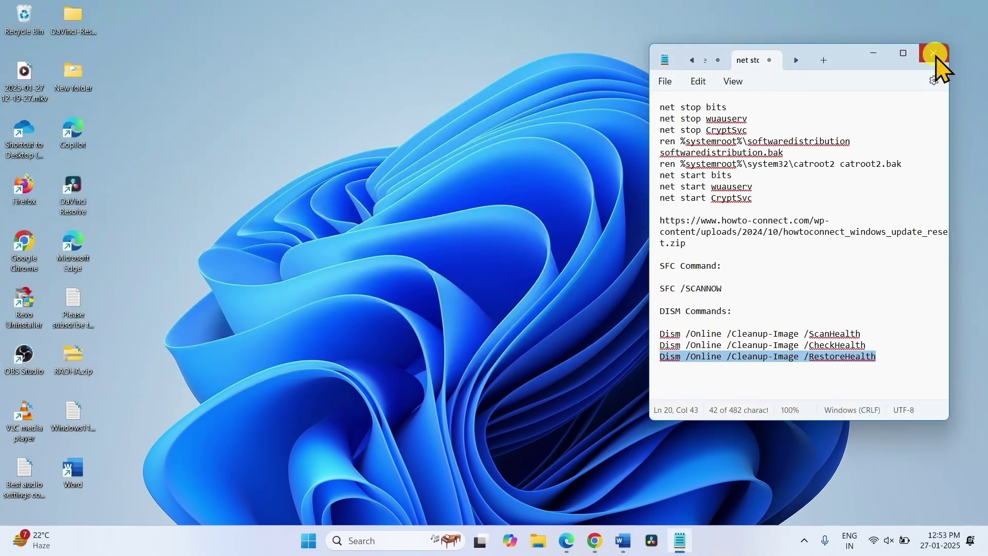
pyautogui.click(936, 56)
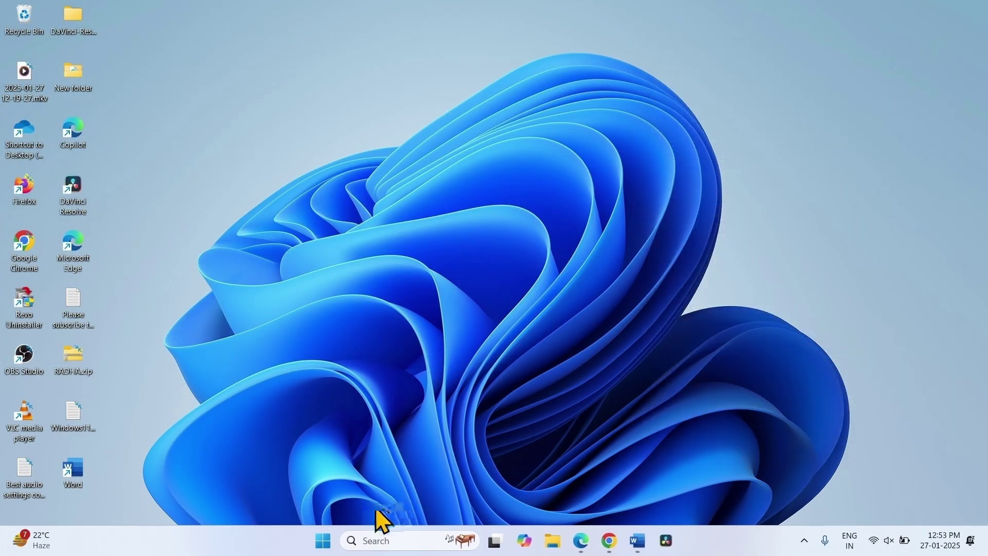
# - Try to restart the computer
pyautogui.click(324, 540)
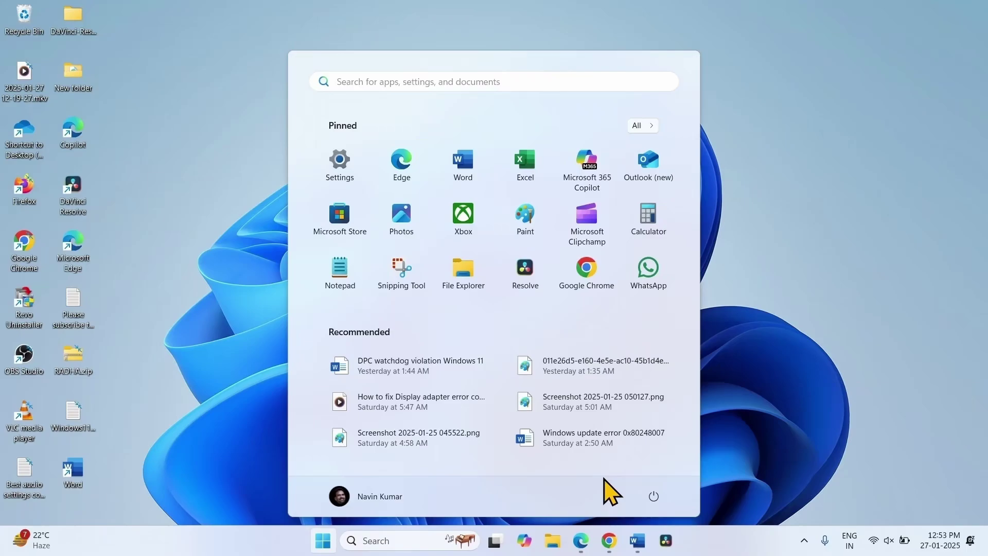
pyautogui.click(655, 497)
pyautogui.click(780, 377)
pyautogui.click(820, 344)
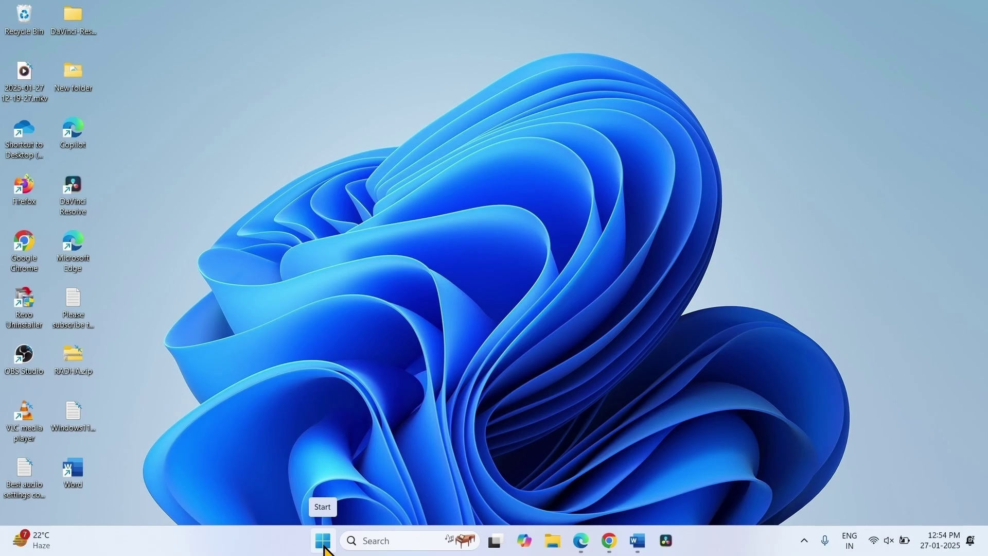
# - Check for updates on the Windows Update page of Settings, and close Settings
pyautogui.click(324, 547)
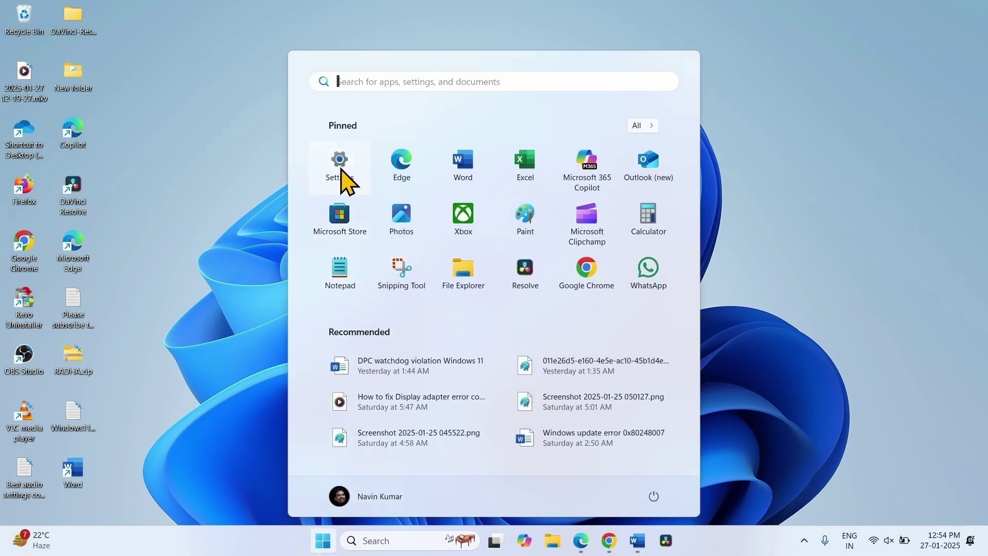
pyautogui.click(343, 178)
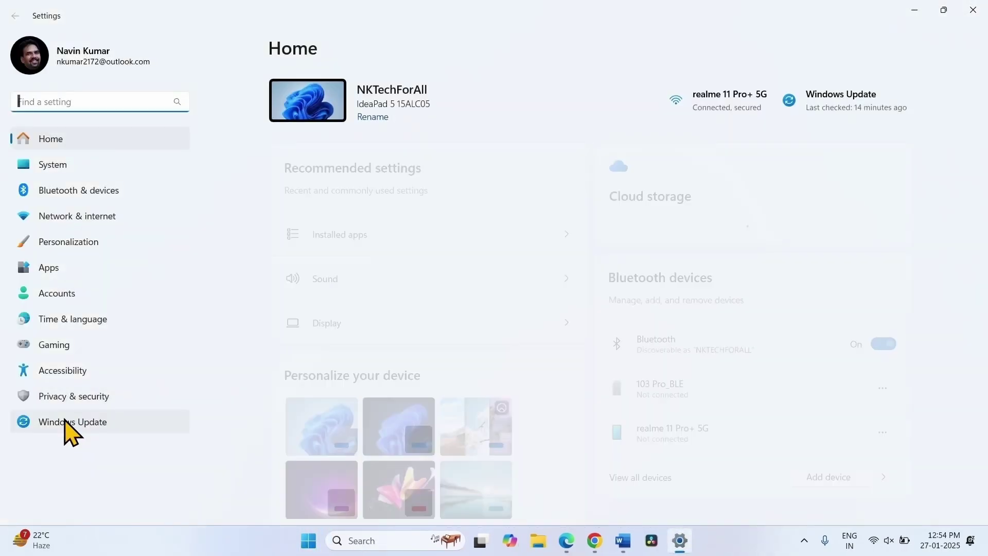
pyautogui.click(66, 421)
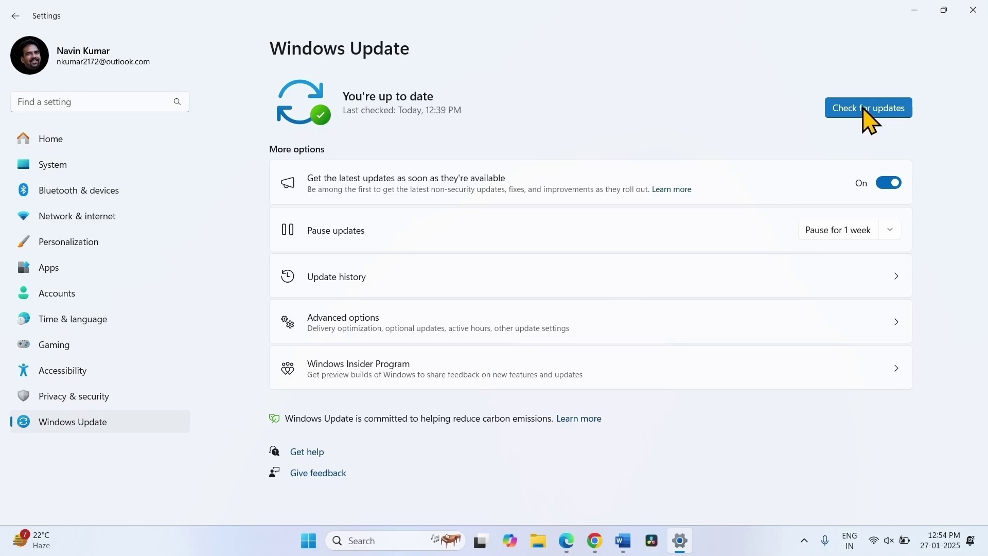
pyautogui.click(869, 119)
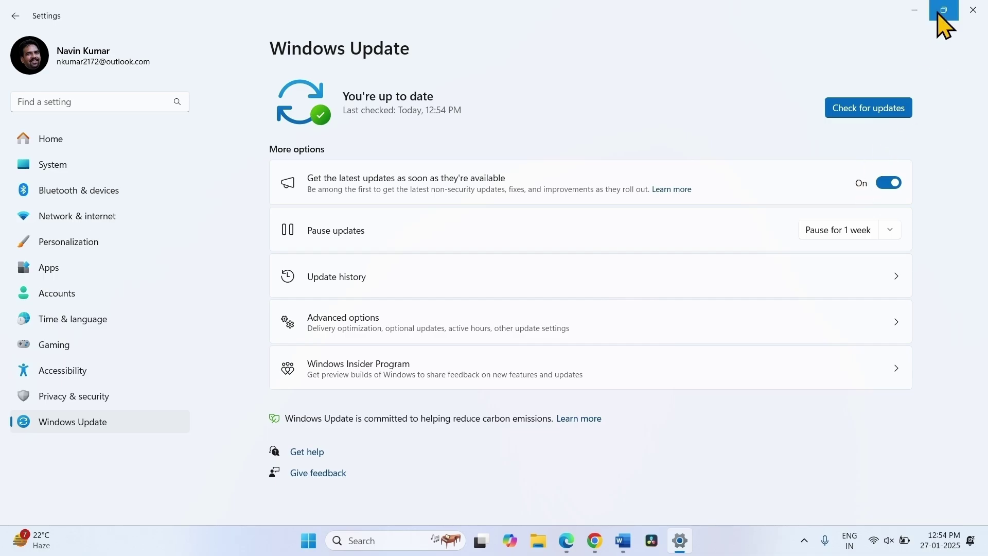
pyautogui.click(980, 5)
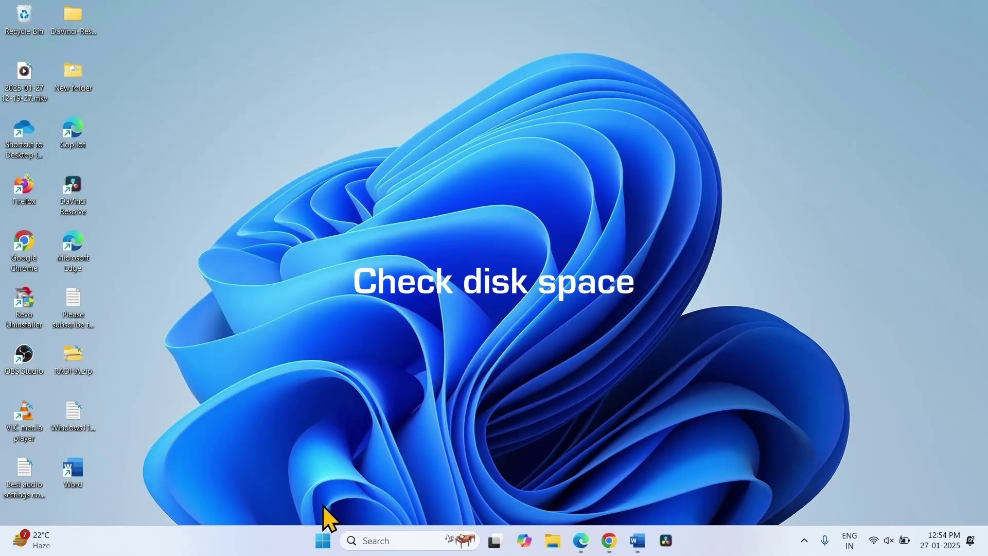
# - Check the free space of the Windows-SSD (C:) drive under This PC in File Explorer, and close the window
pyautogui.click(554, 545)
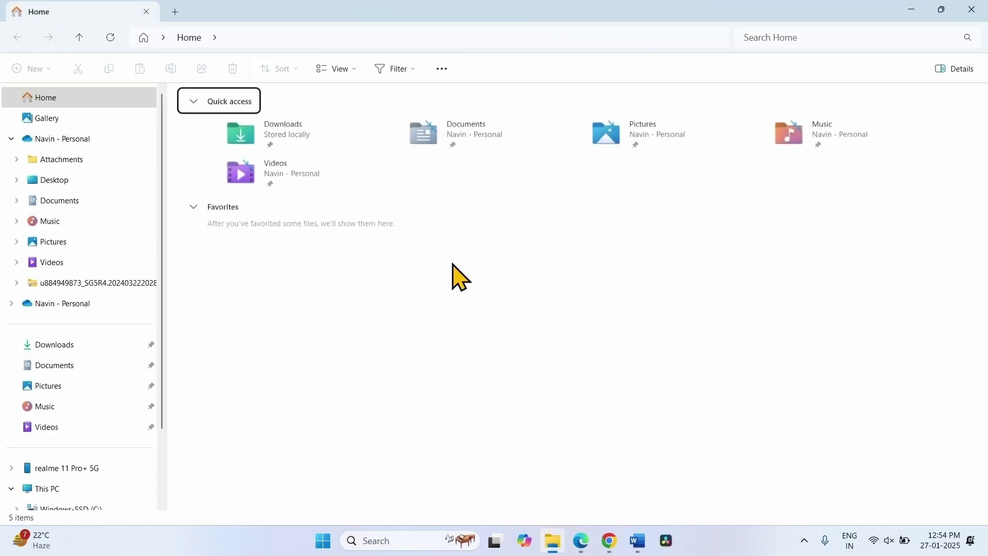
pyautogui.scroll(-3, 66, 370)
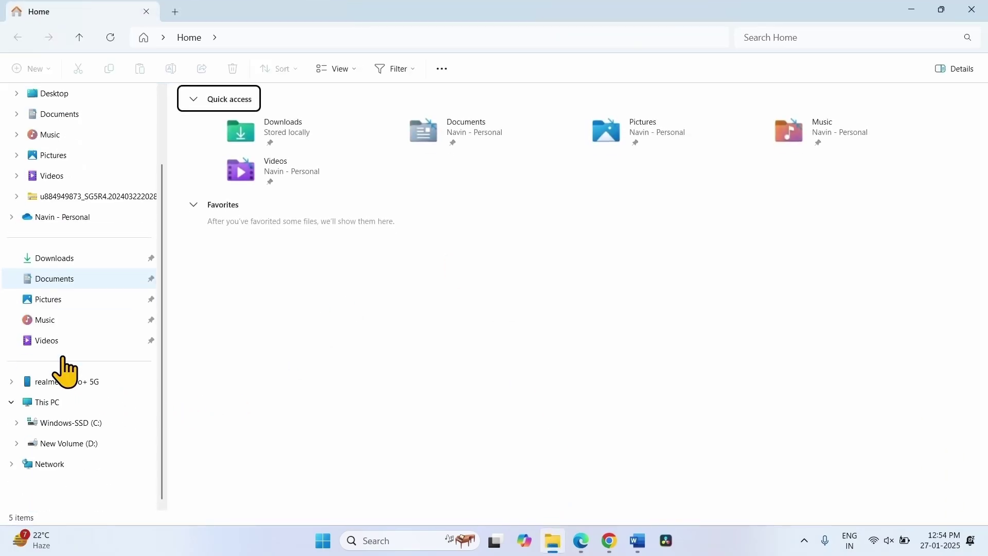
pyautogui.click(35, 404)
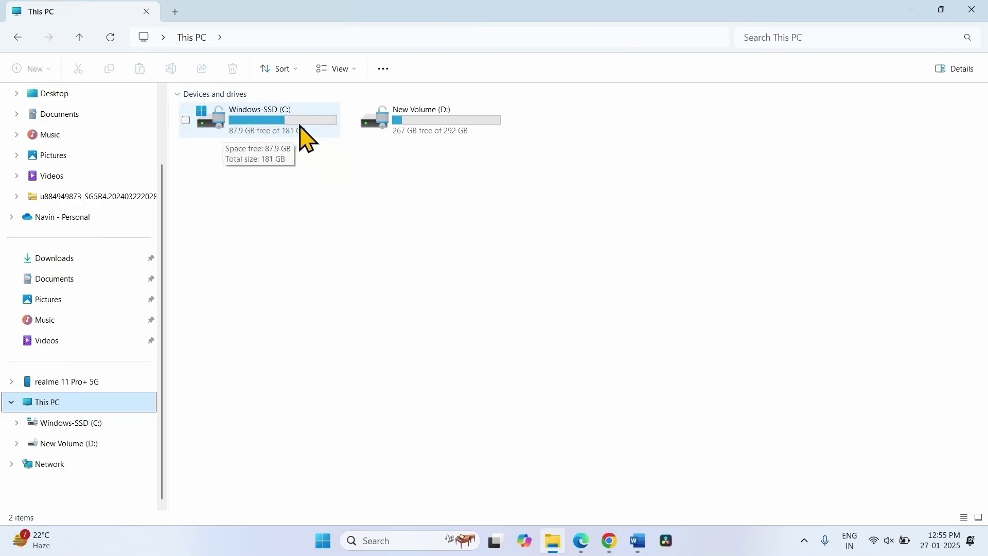
pyautogui.click(973, 10)
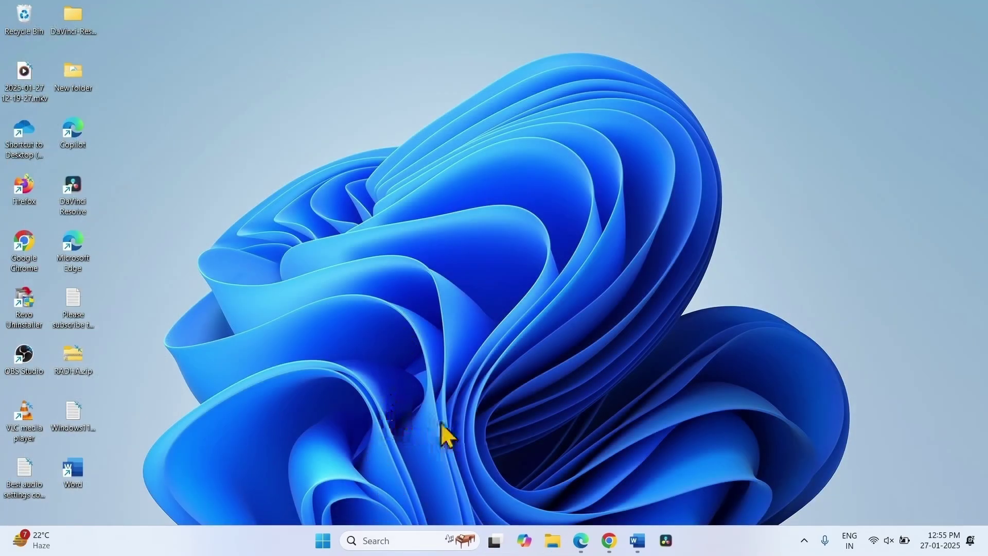
# - Search Windows for "cleanmgr" and start Disk Cleanup for the Windows-SSD (C:) drive
pyautogui.click(374, 542)
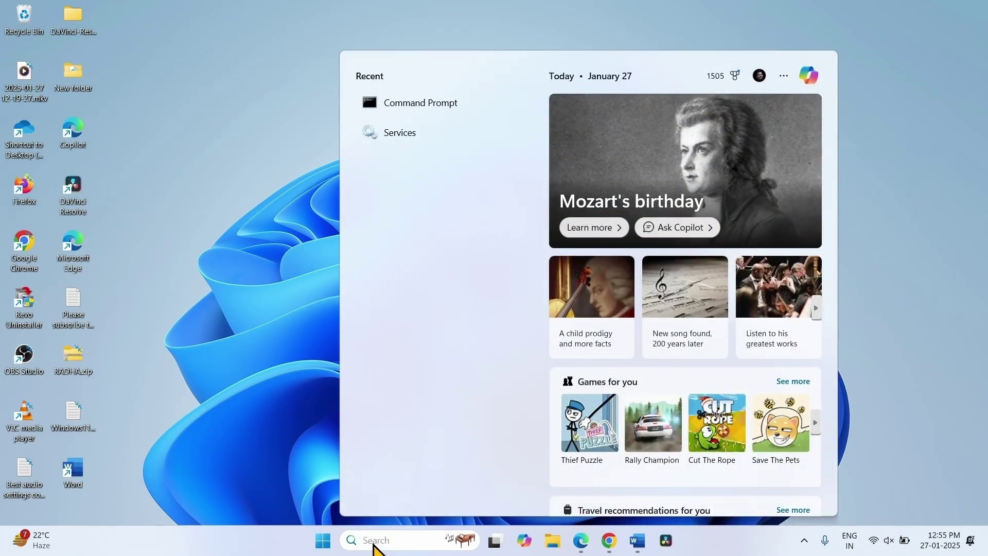
pyautogui.write('clea')
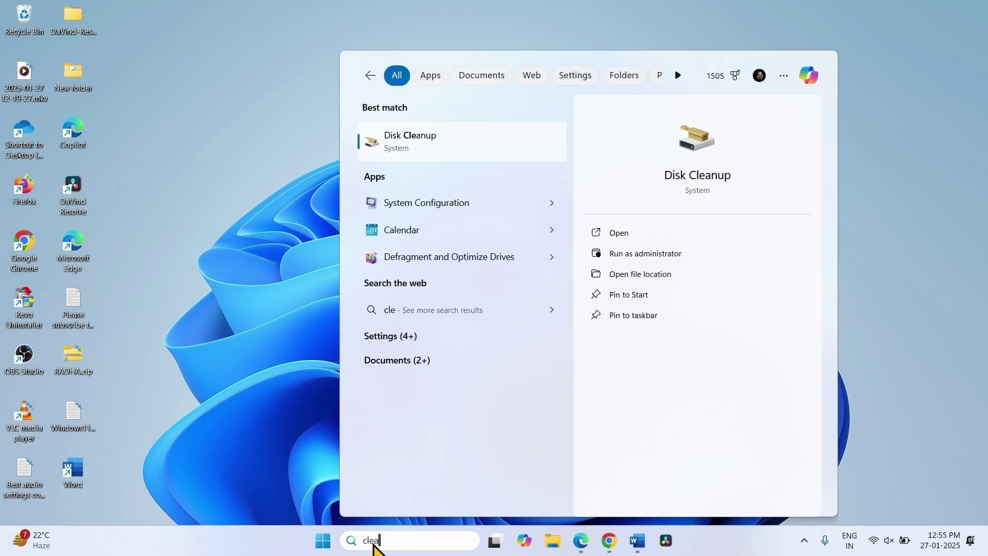
pyautogui.write('nmgr')
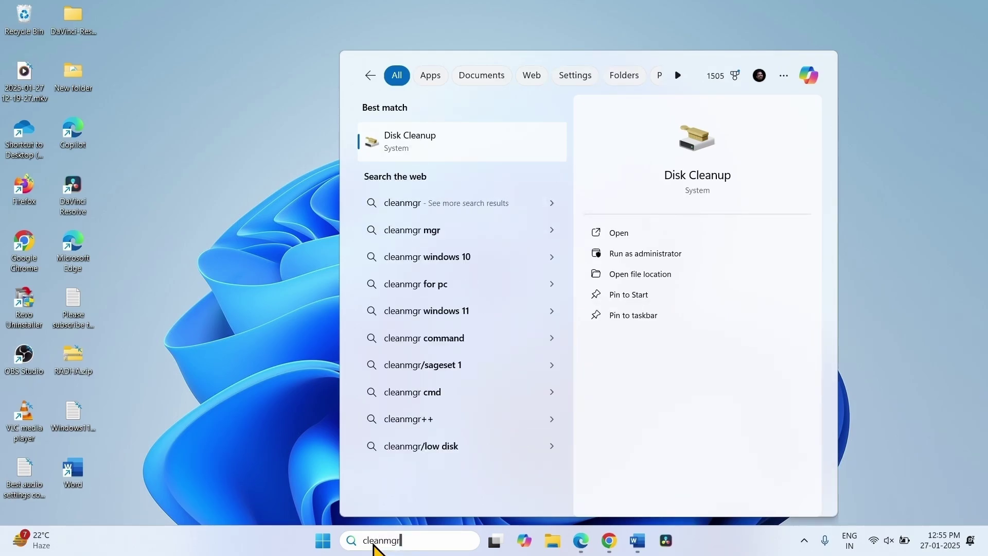
pyautogui.press('Return')
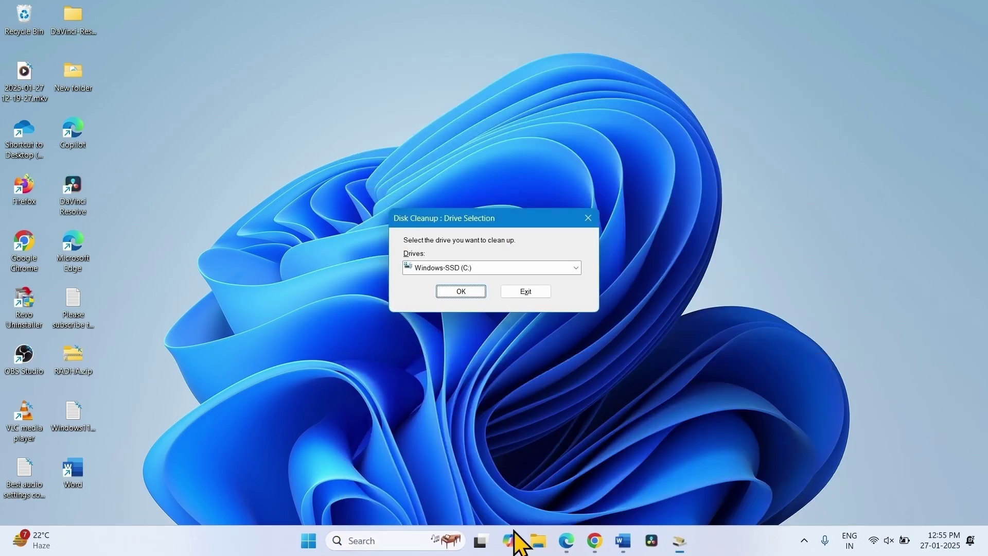
pyautogui.click(447, 293)
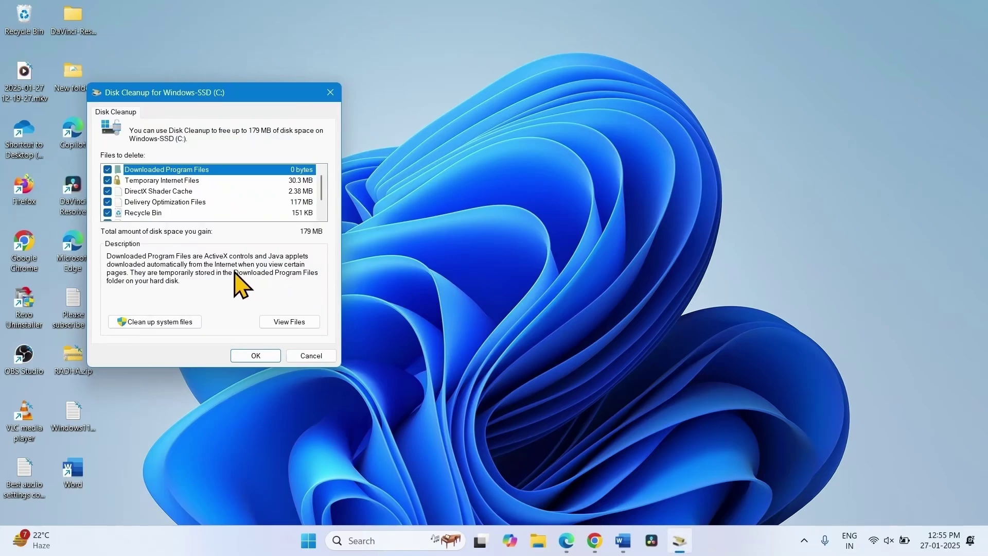
# - Run Disk Cleanup on the system files of Windows-SSD (C:) and permanently delete the preselected file categories
pyautogui.click(154, 323)
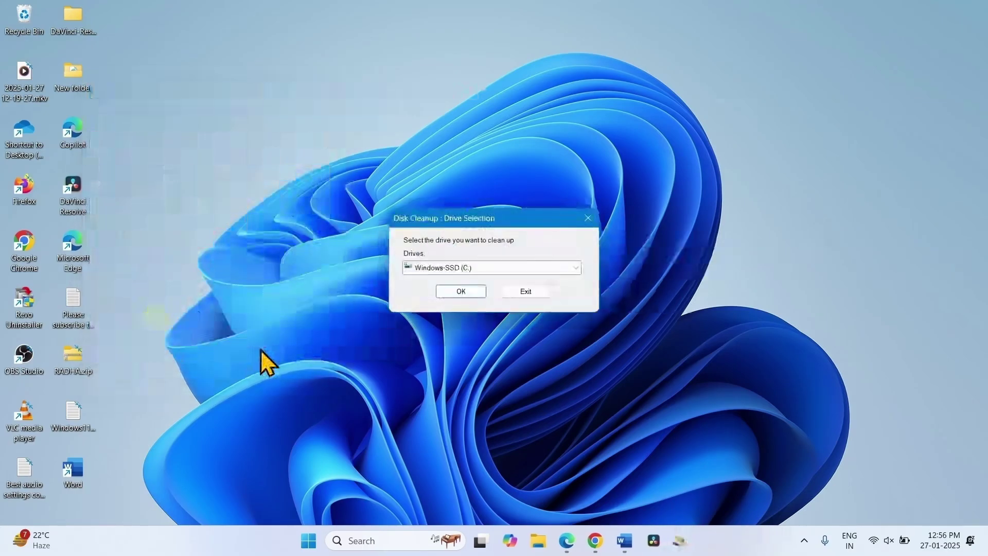
pyautogui.click(449, 293)
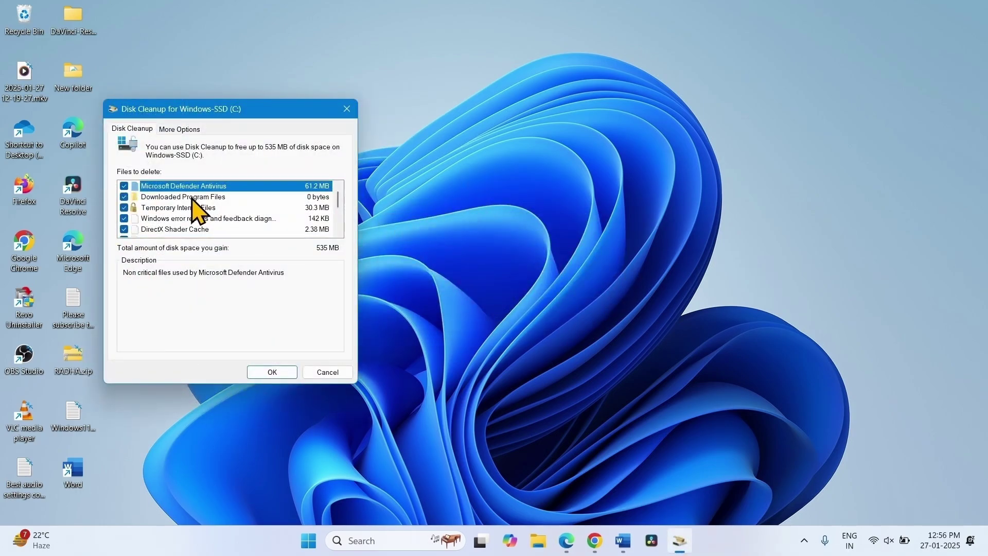
pyautogui.scroll(-2, 196, 211)
pyautogui.scroll(2, 145, 230)
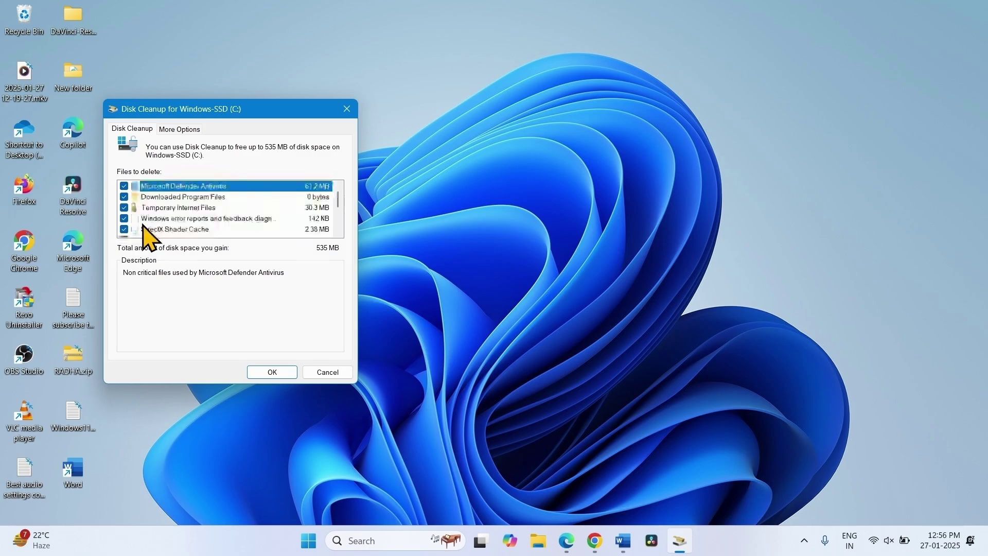
pyautogui.scroll(-2, 144, 229)
pyautogui.scroll(2, 160, 229)
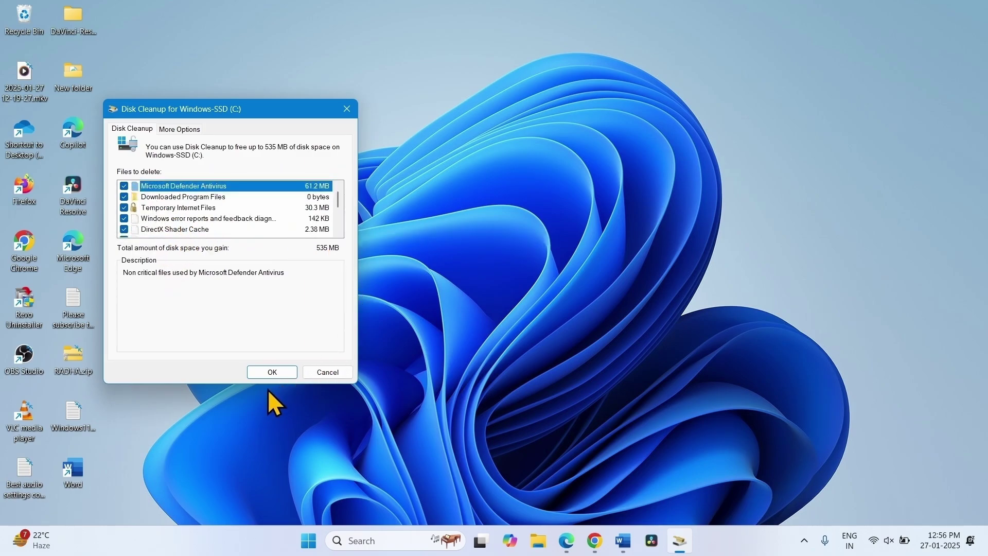
pyautogui.click(268, 373)
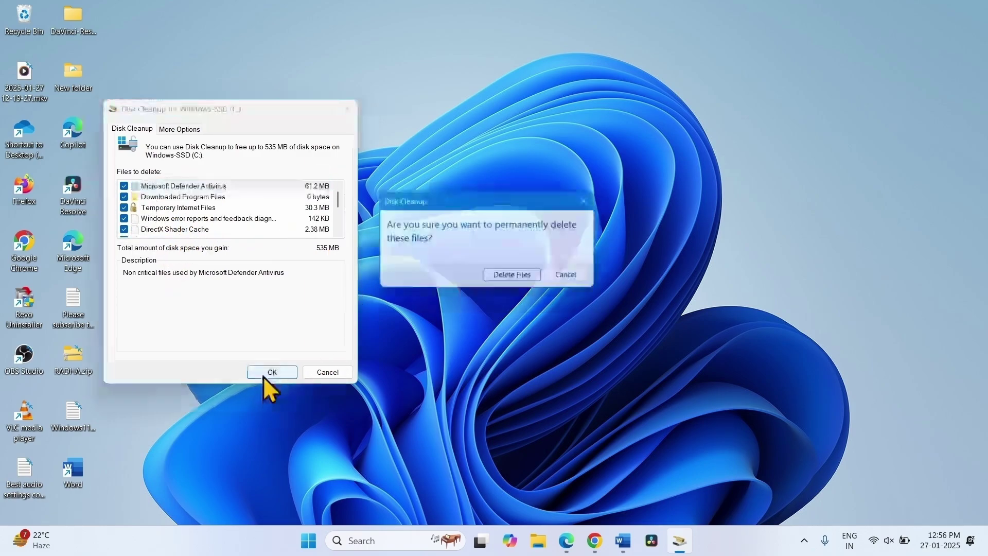
pyautogui.click(517, 278)
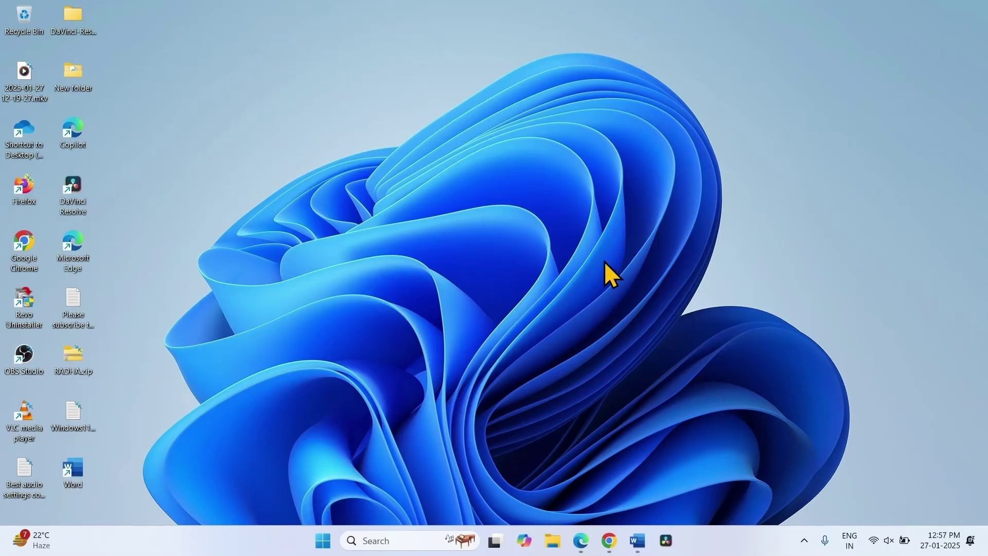
# - Review the Installed apps list in Settings, view the uninstall option of Lenovo Vantage Service, and close Settings
pyautogui.rightClick(320, 545)
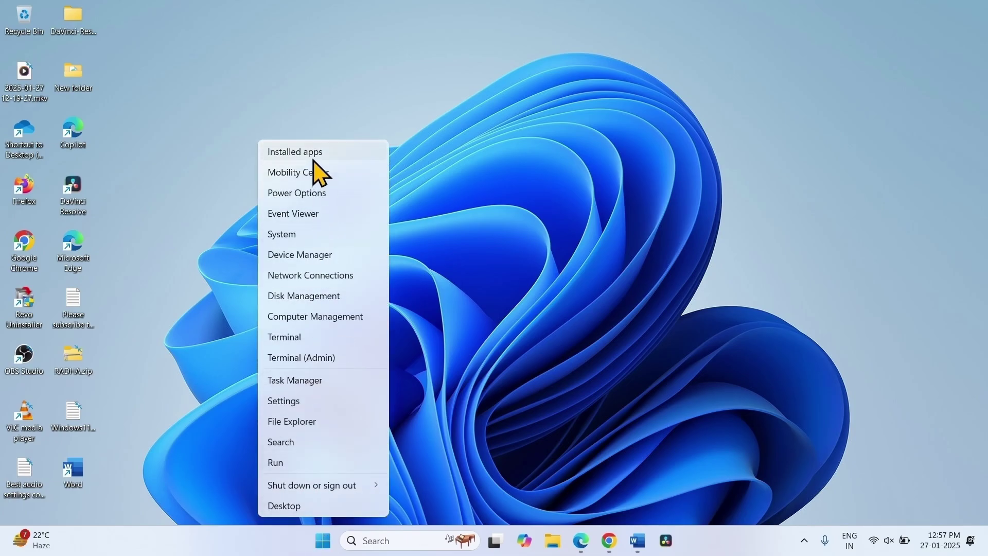
pyautogui.click(313, 157)
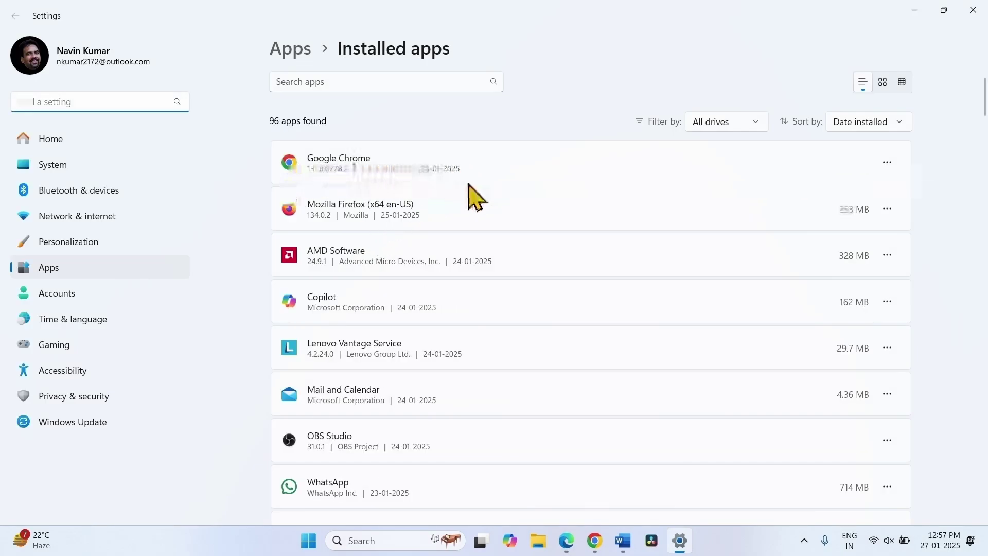
pyautogui.scroll(-3, 507, 352)
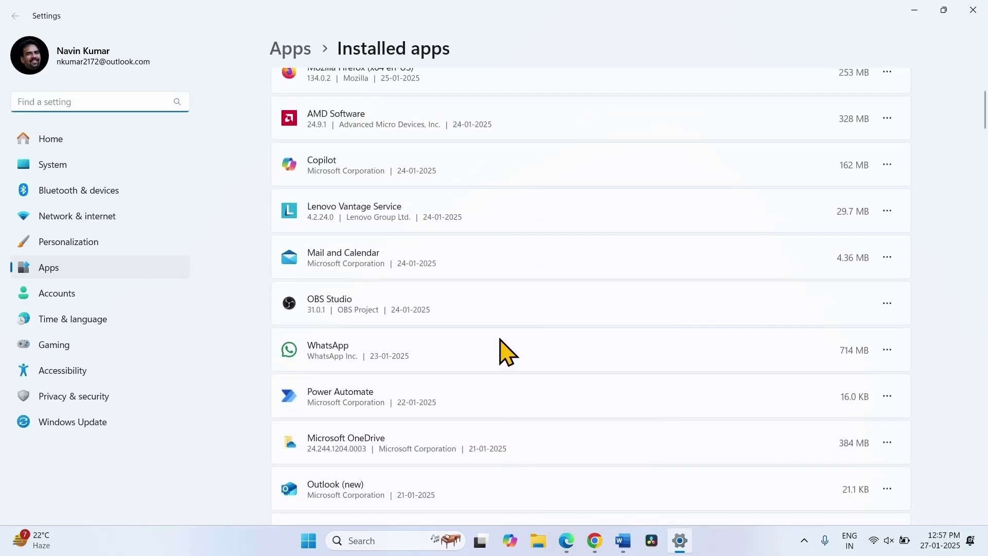
pyautogui.click(886, 214)
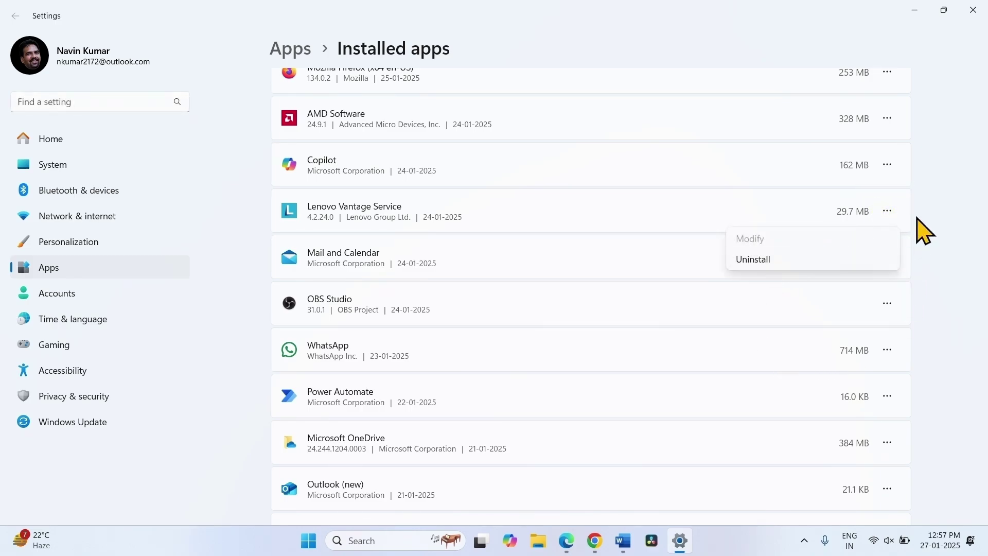
pyautogui.click(944, 147)
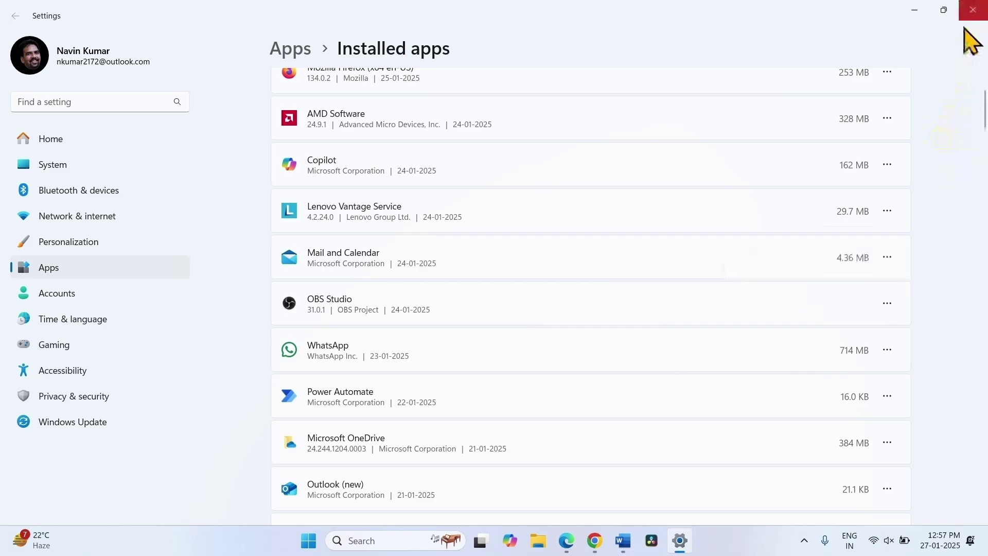
pyautogui.click(973, 10)
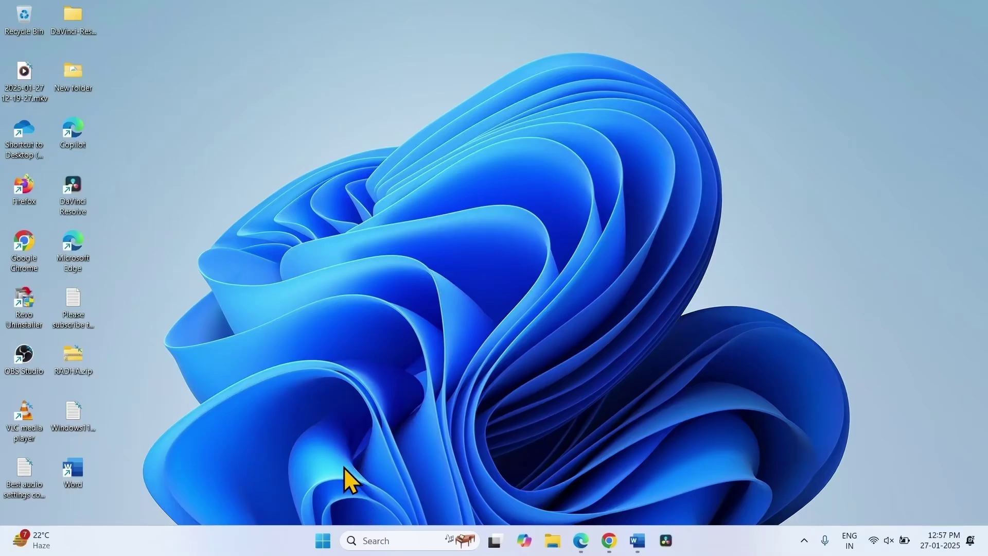
# - Search Google for "windows 11 download" in a new Chrome window and open Microsoft's Download Windows 11 page
pyautogui.click(608, 545)
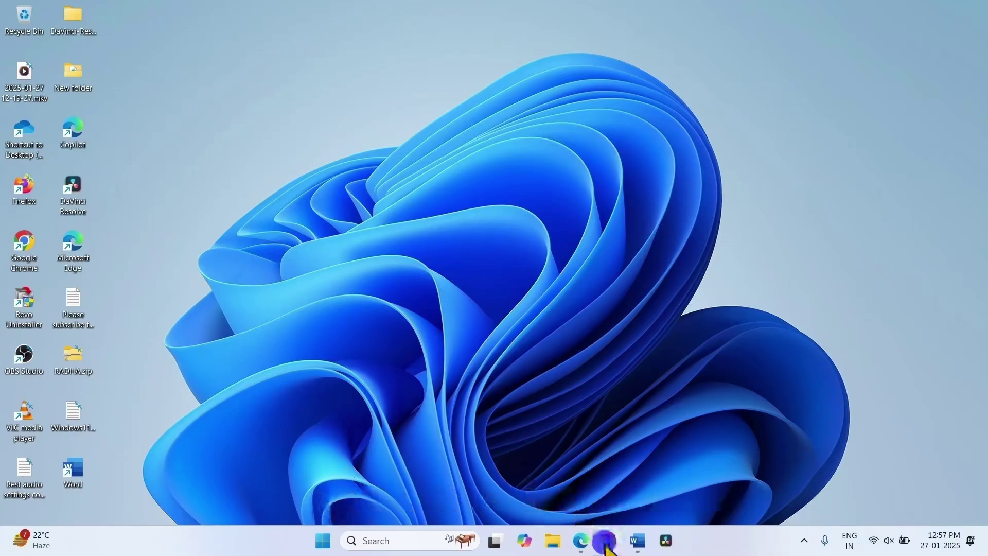
pyautogui.rightClick(607, 546)
pyautogui.click(559, 467)
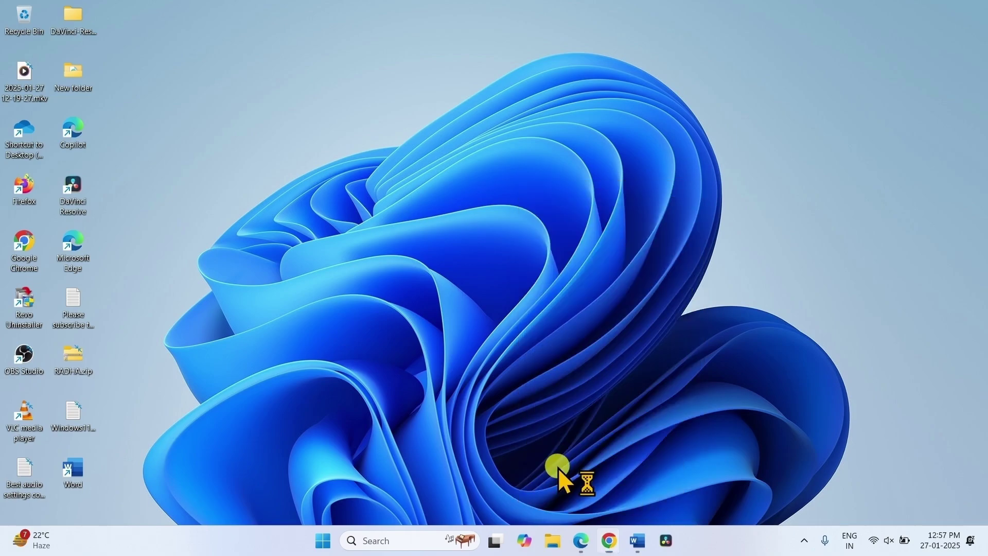
pyautogui.click(691, 63)
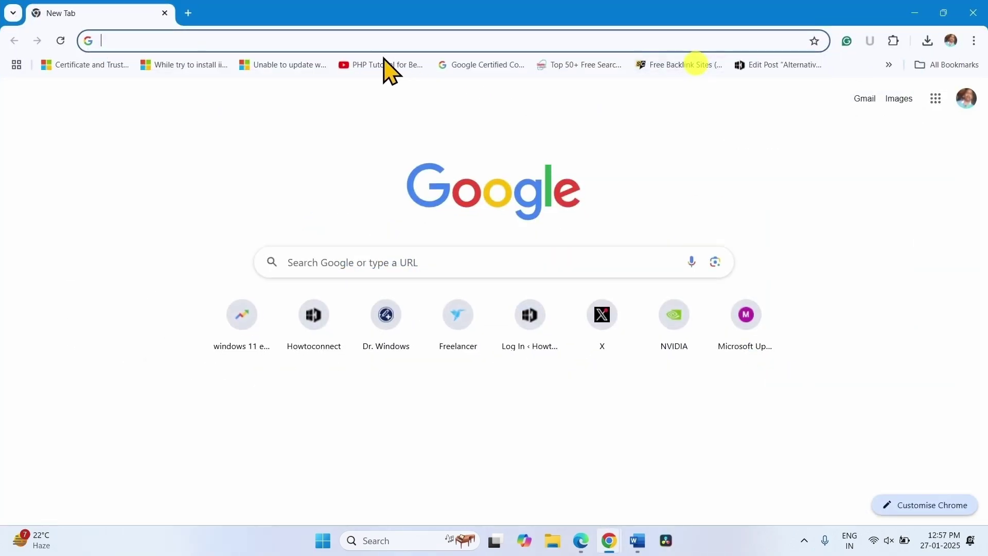
pyautogui.click(363, 42)
pyautogui.write('windows')
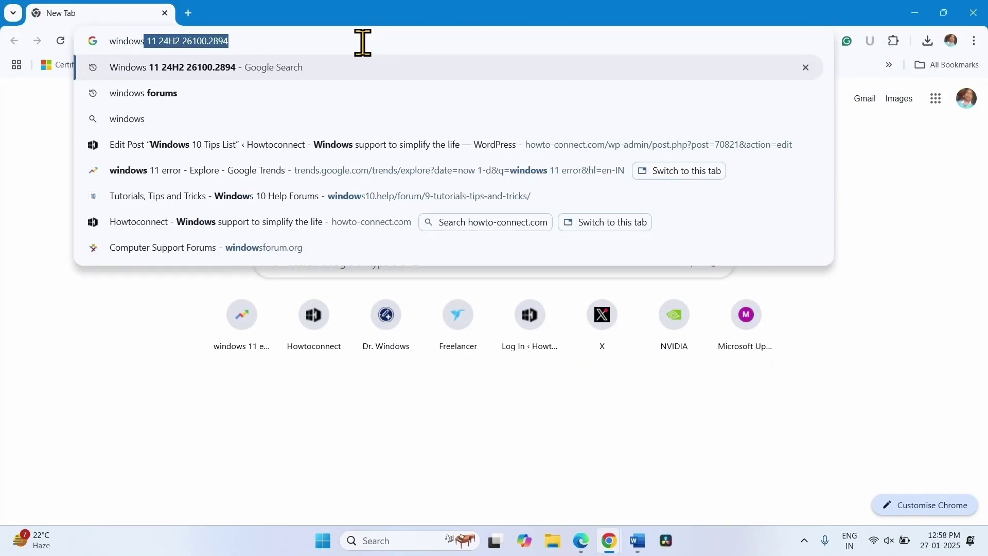
pyautogui.write(' 11 download')
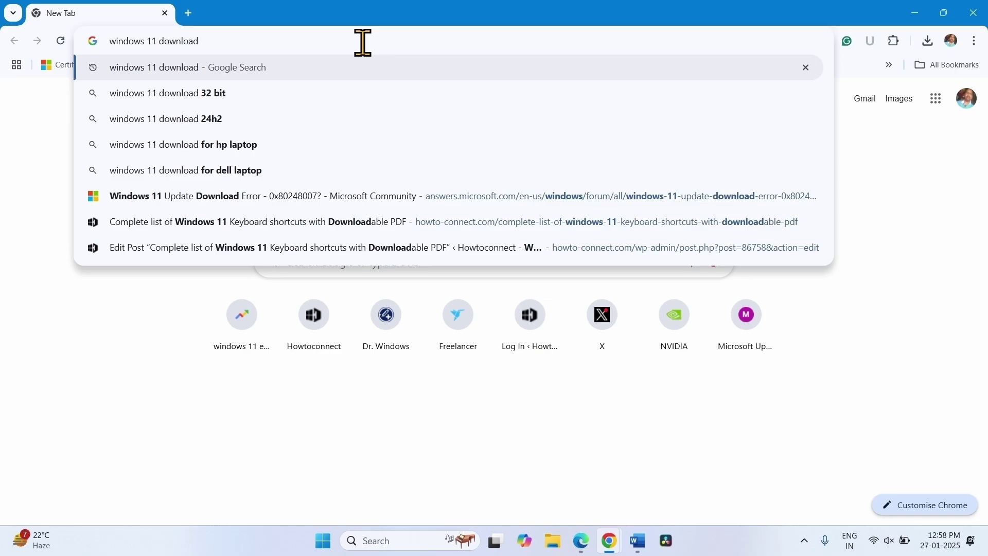
pyautogui.press('Return')
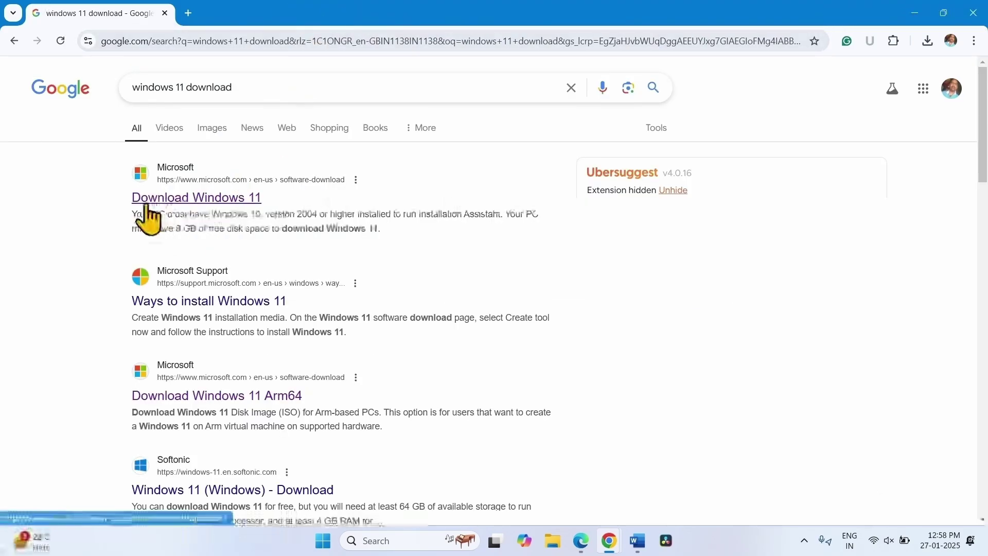
pyautogui.click(166, 201)
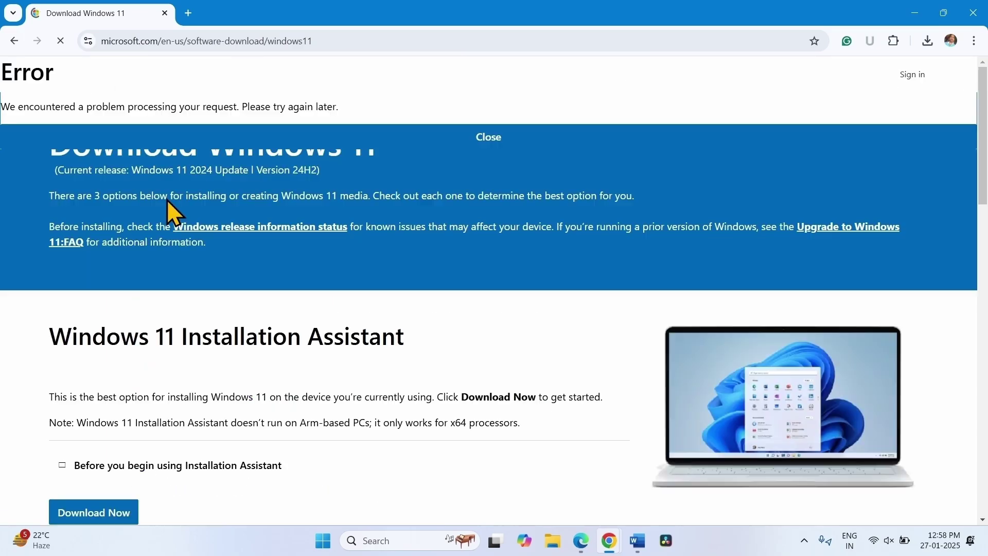
# - Choose "Windows 11 (multi-edition ISO for x64 devices)" as the disk image and submit the download request
pyautogui.scroll(-3, 324, 203)
pyautogui.scroll(-10, 324, 204)
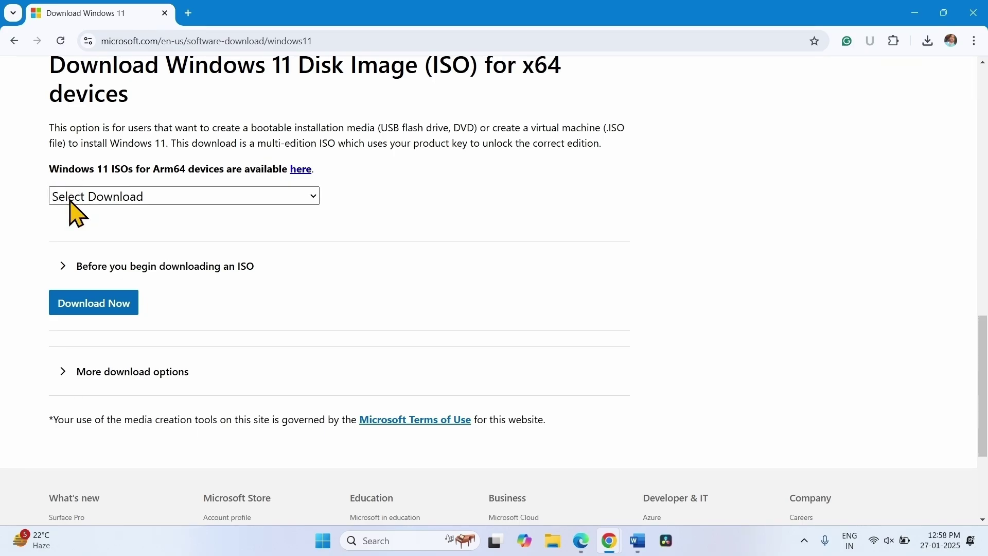
pyautogui.click(72, 198)
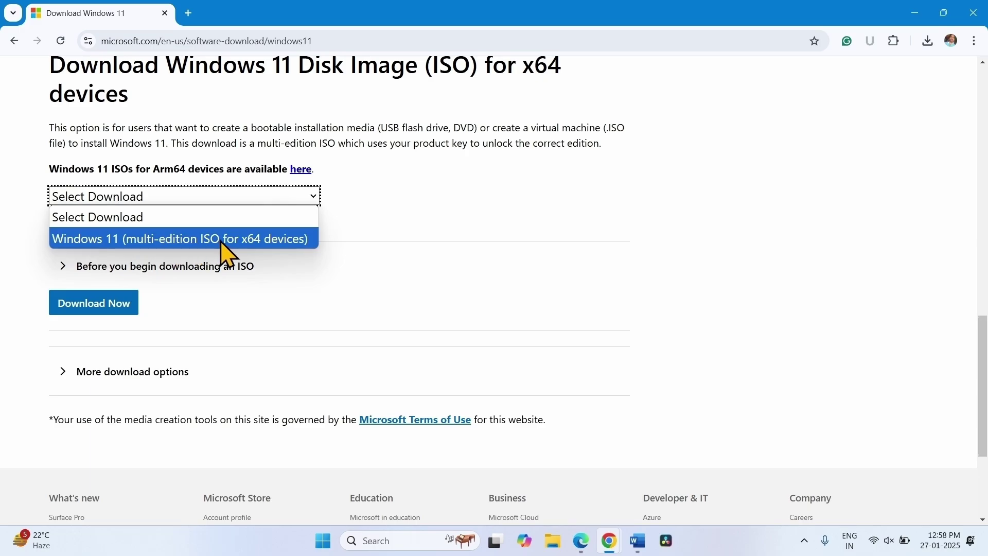
pyautogui.click(250, 239)
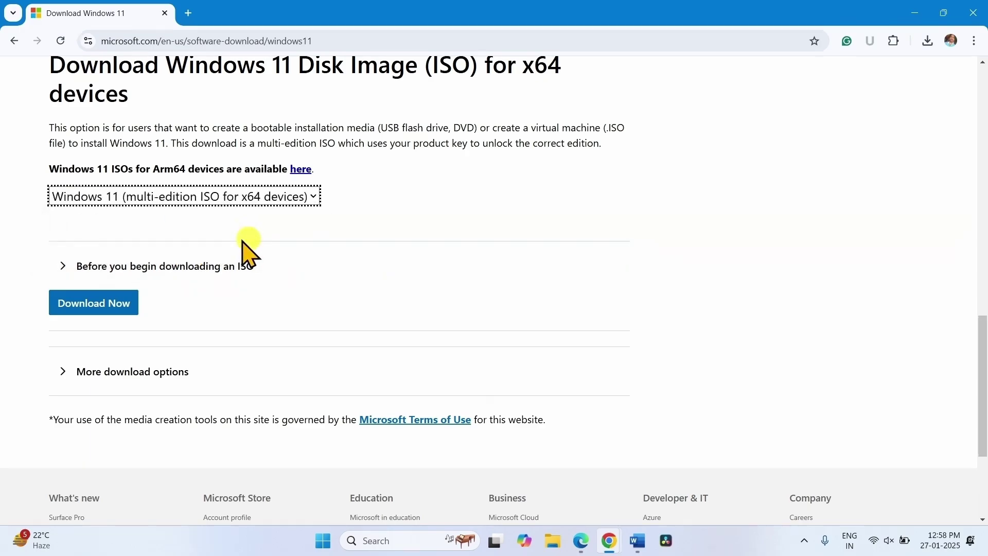
pyautogui.click(94, 305)
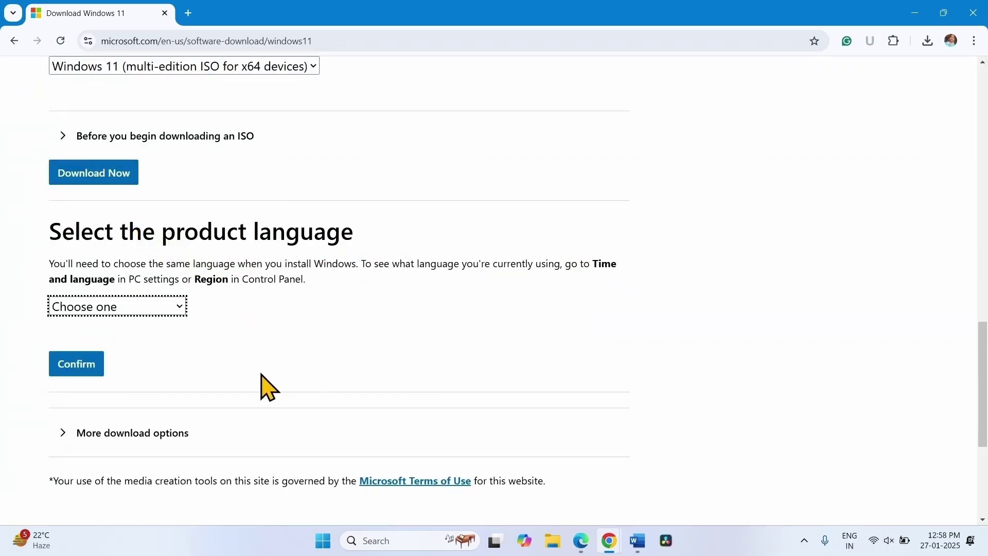
# - Check the Windows display language under Language & region in Settings, and close Settings
pyautogui.click(322, 541)
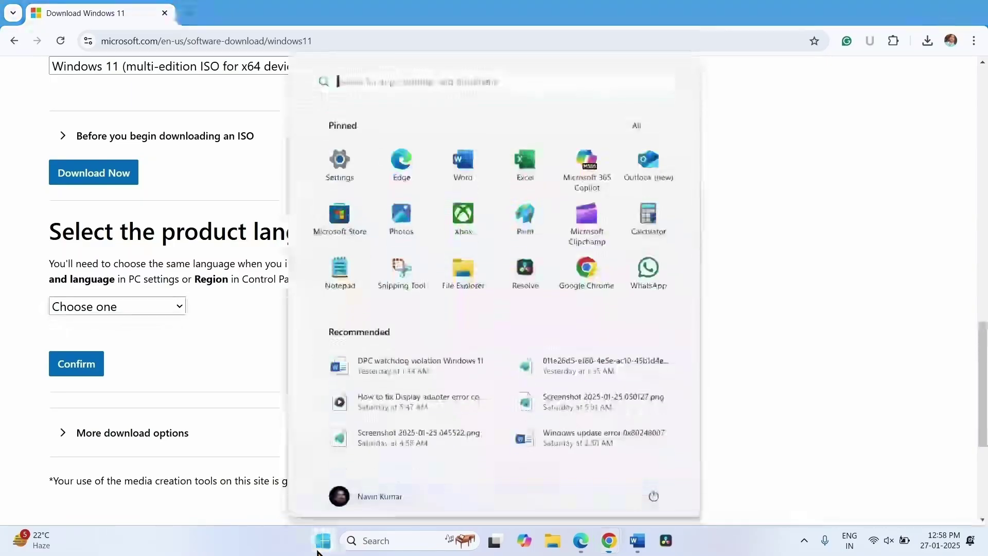
pyautogui.click(339, 164)
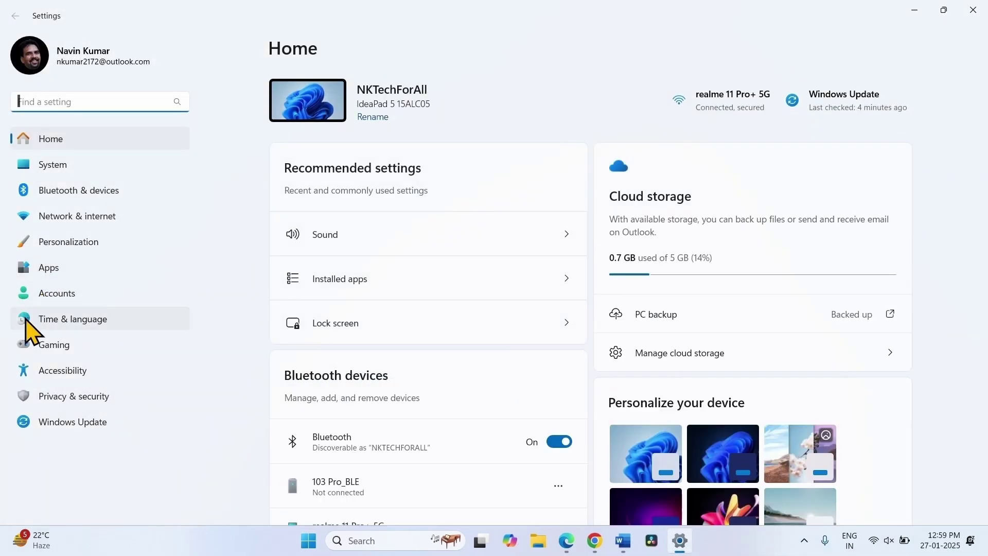
pyautogui.click(26, 325)
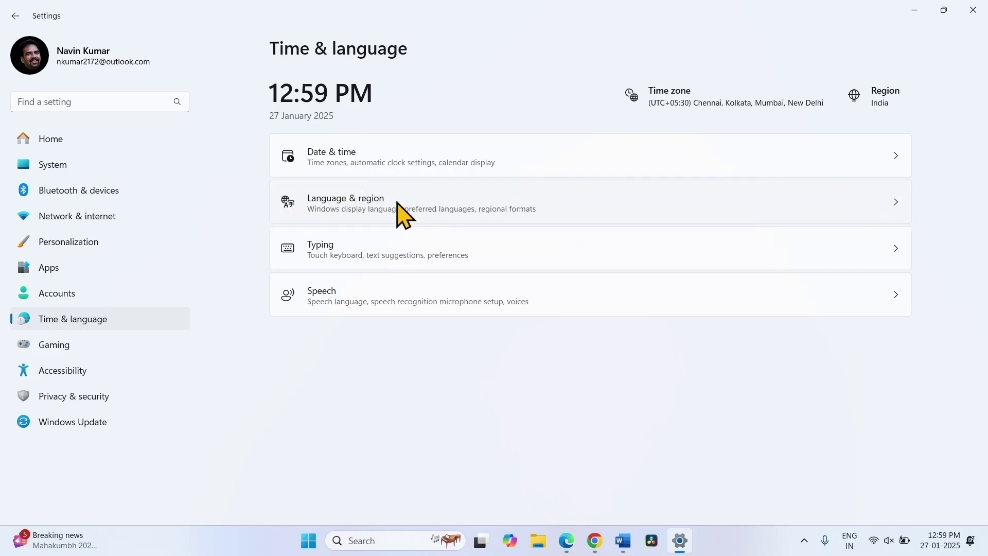
pyautogui.click(398, 203)
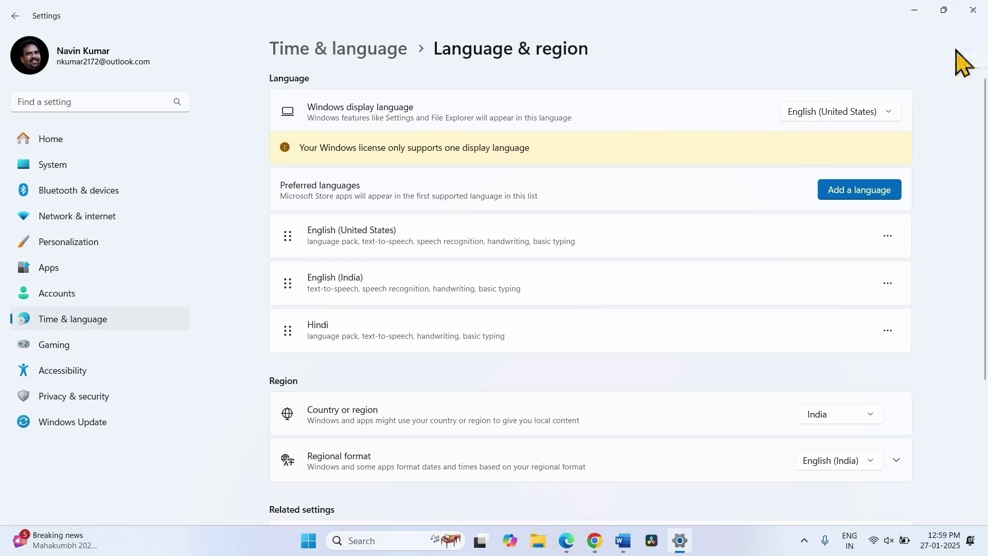
pyautogui.click(974, 10)
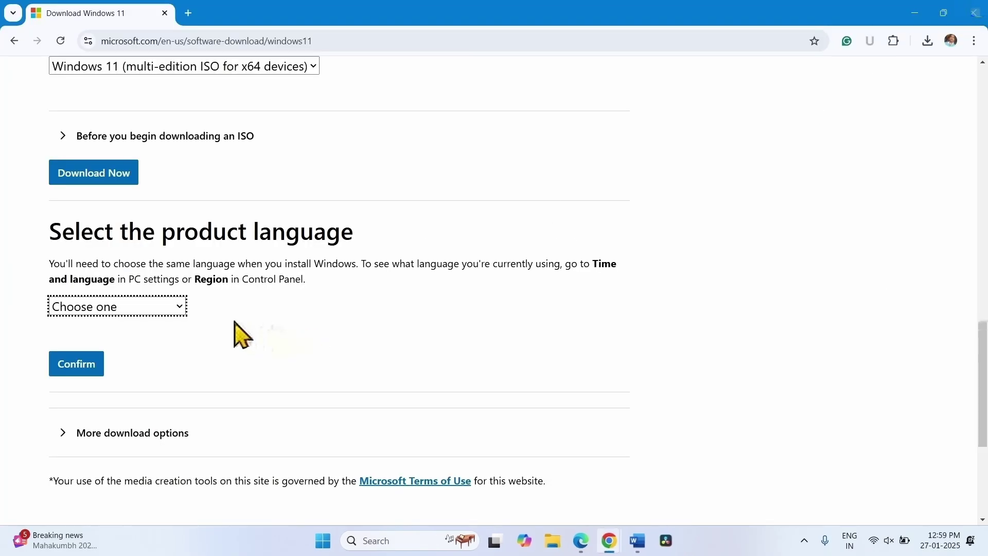
# - Confirm English (United States) as the product language and start the 64-bit Windows 11 download
pyautogui.click(138, 308)
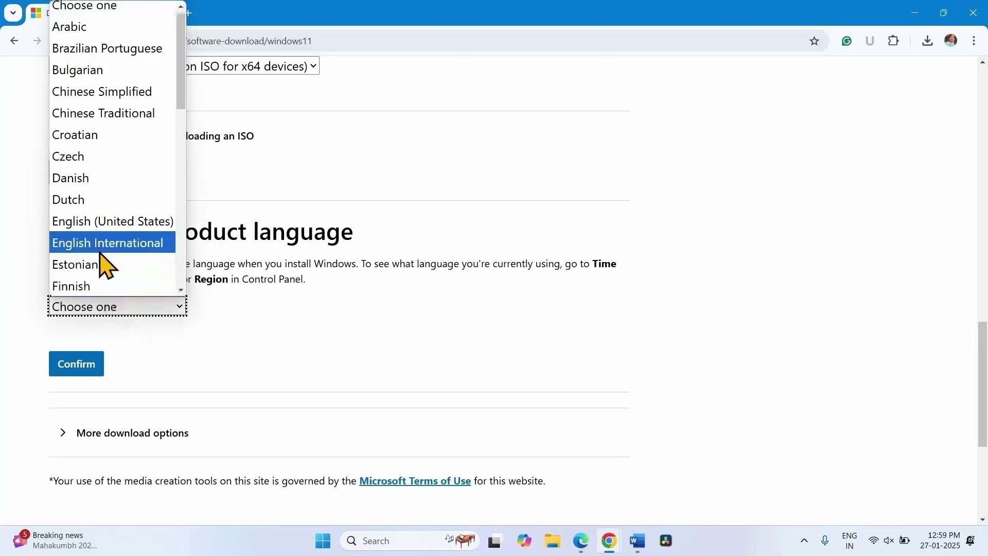
pyautogui.click(95, 221)
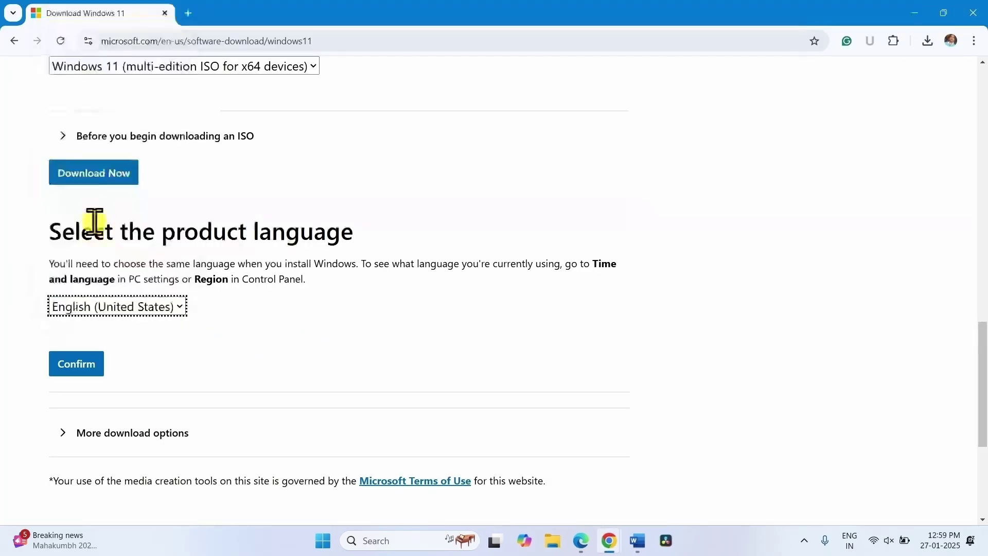
pyautogui.click(75, 369)
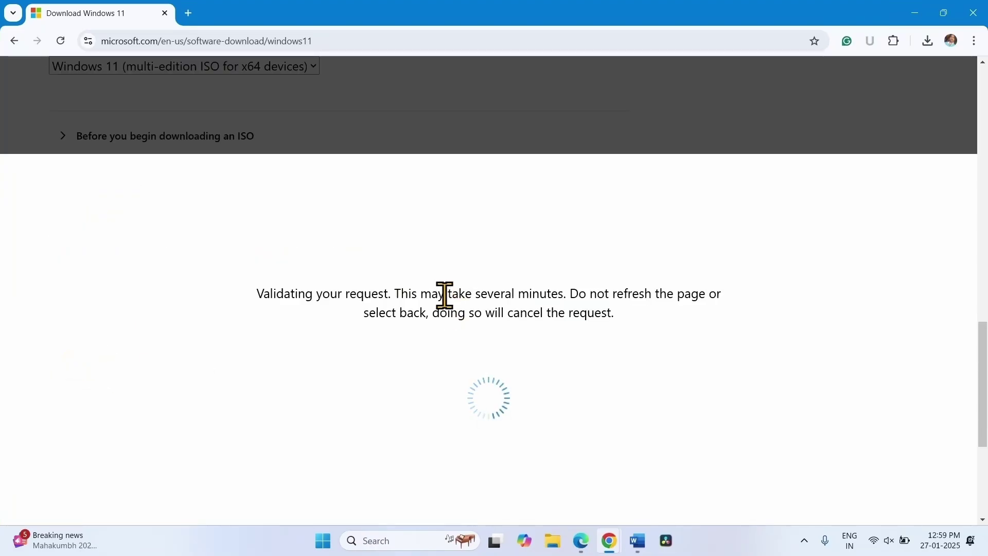
pyautogui.scroll(-2, 447, 304)
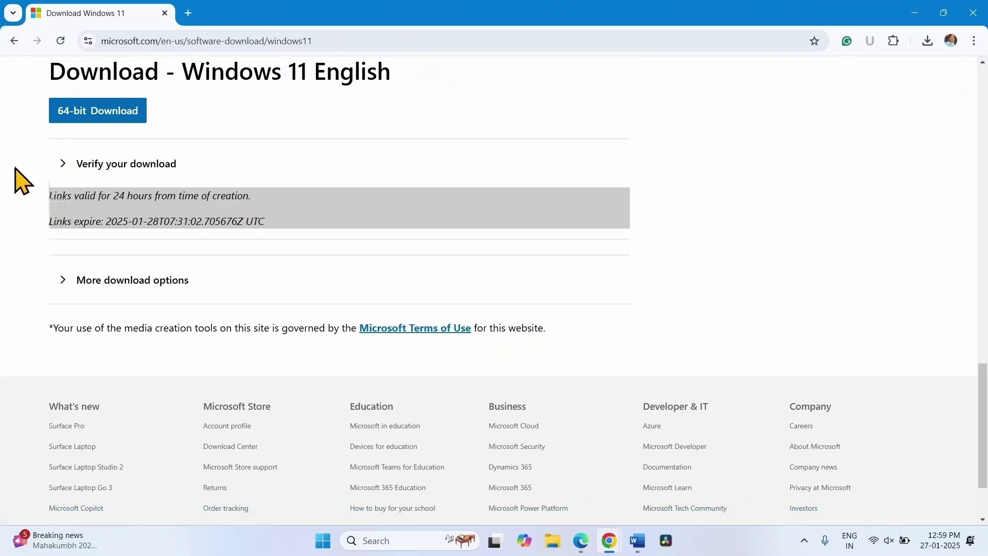
pyautogui.click(74, 123)
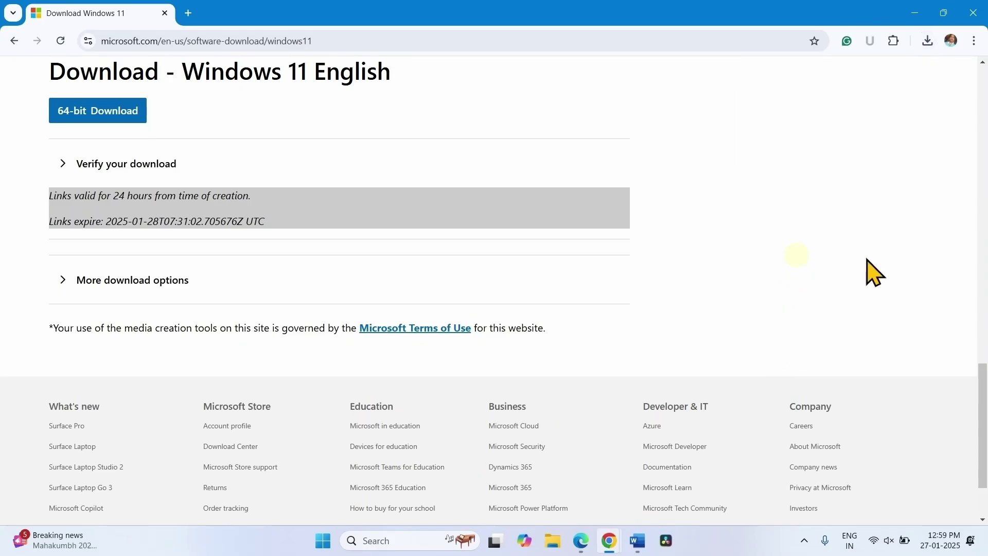
# - Switch to File Explorer and mount Win11_24H2_English_x64.iso from the Downloads folder, allowing the file to open
pyautogui.click(917, 13)
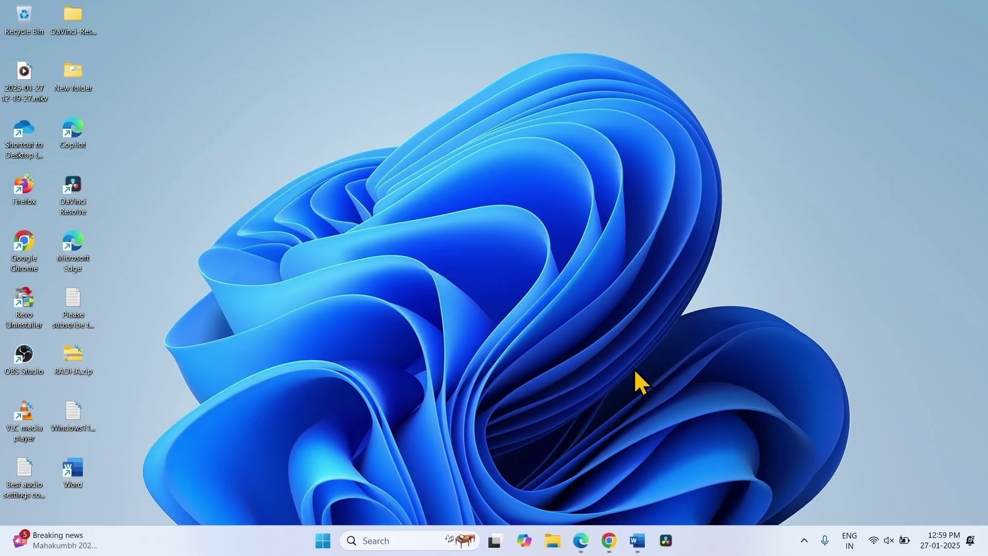
pyautogui.click(552, 549)
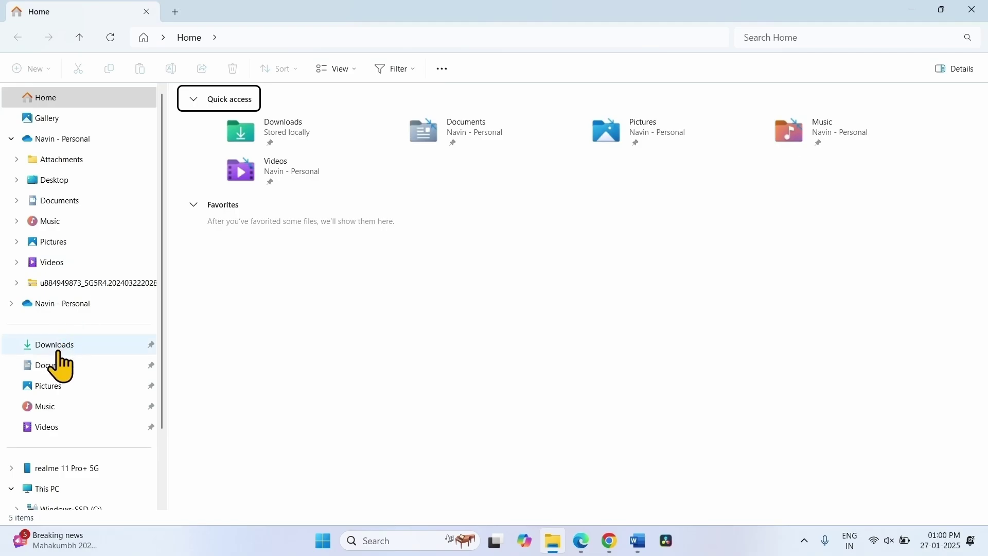
pyautogui.click(52, 345)
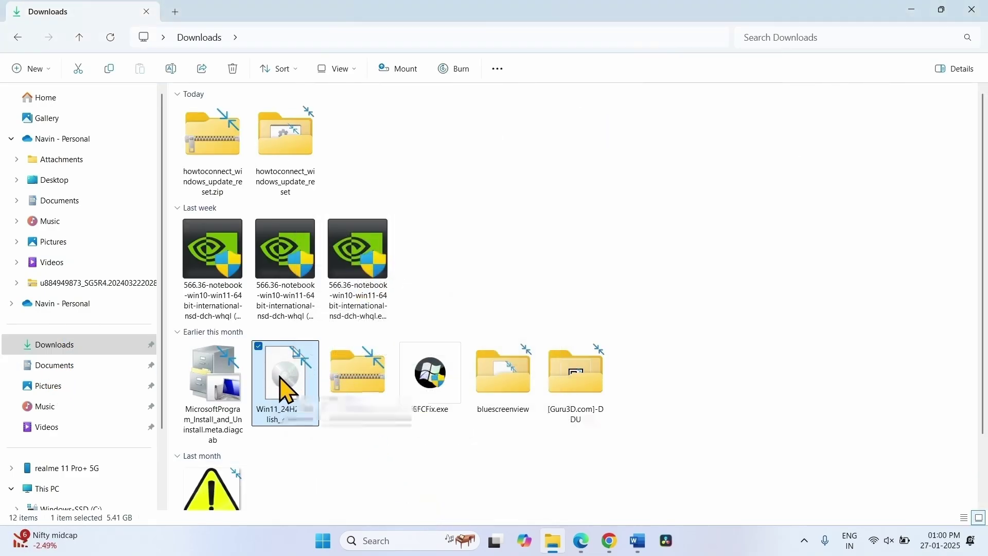
pyautogui.rightClick(285, 388)
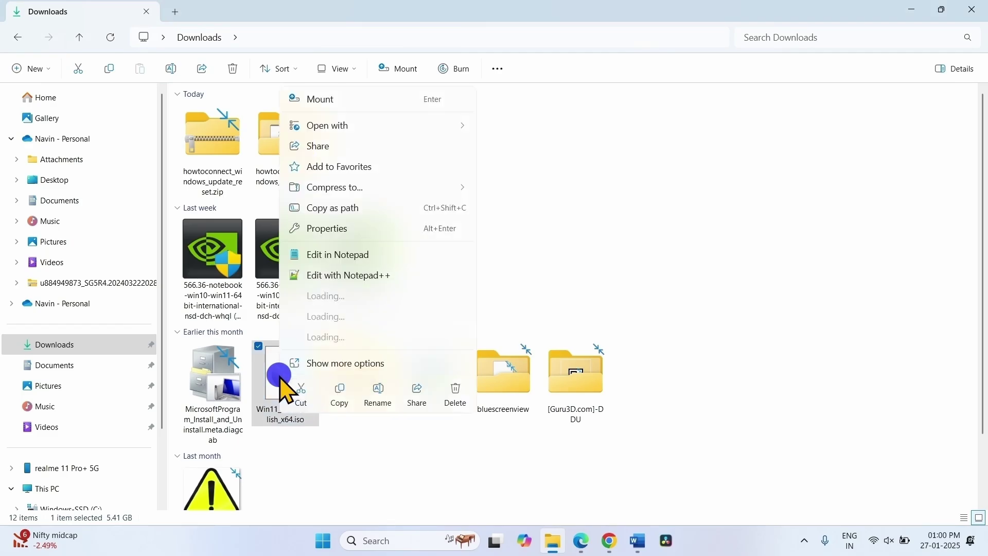
pyautogui.click(351, 143)
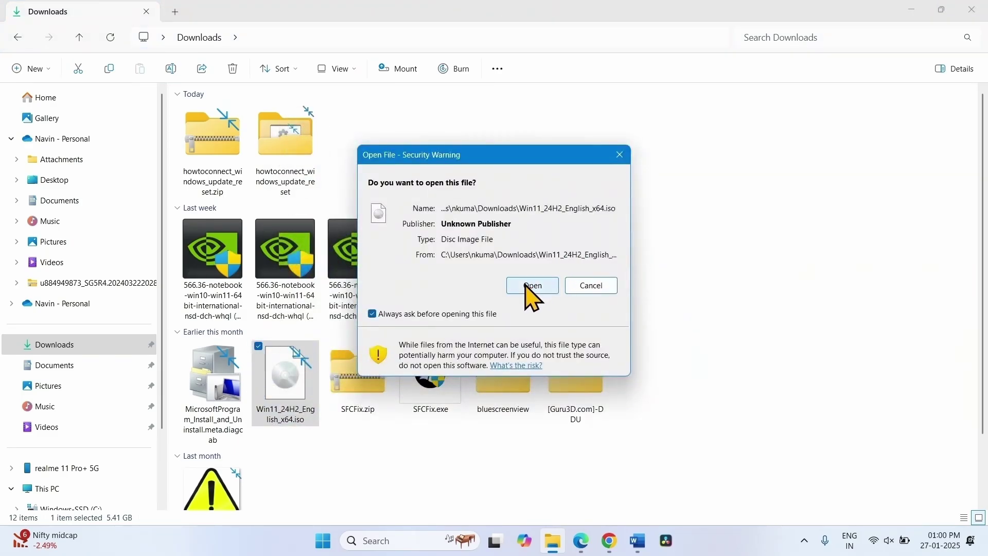
pyautogui.click(528, 286)
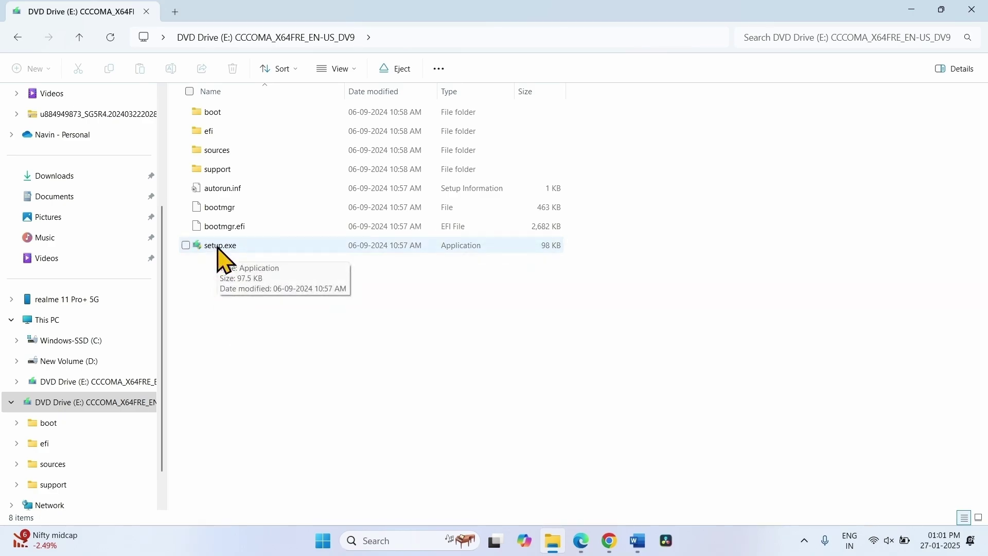
# - Launch setup.exe from the mounted DVD drive with permission to make changes, and close the File Explorer window
pyautogui.rightClick(220, 247)
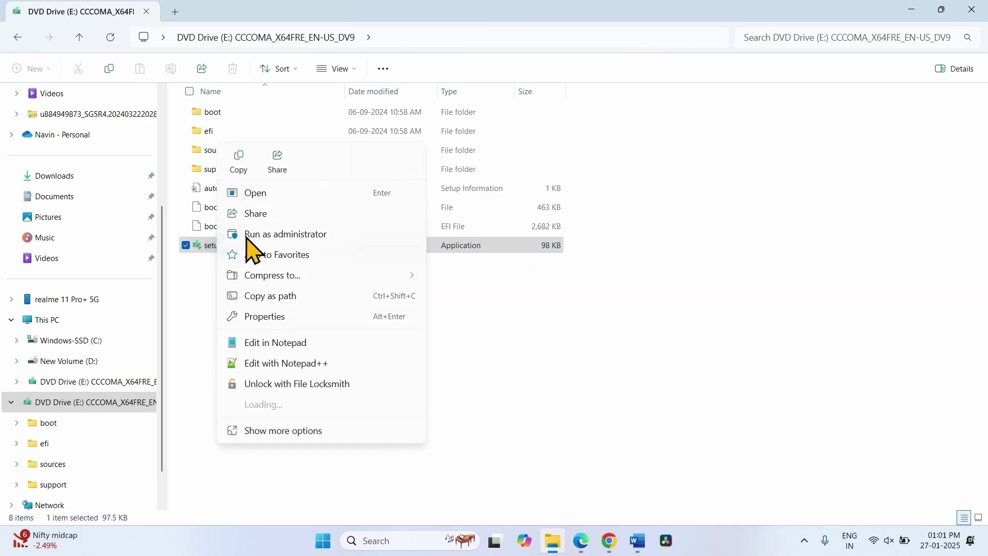
pyautogui.click(275, 197)
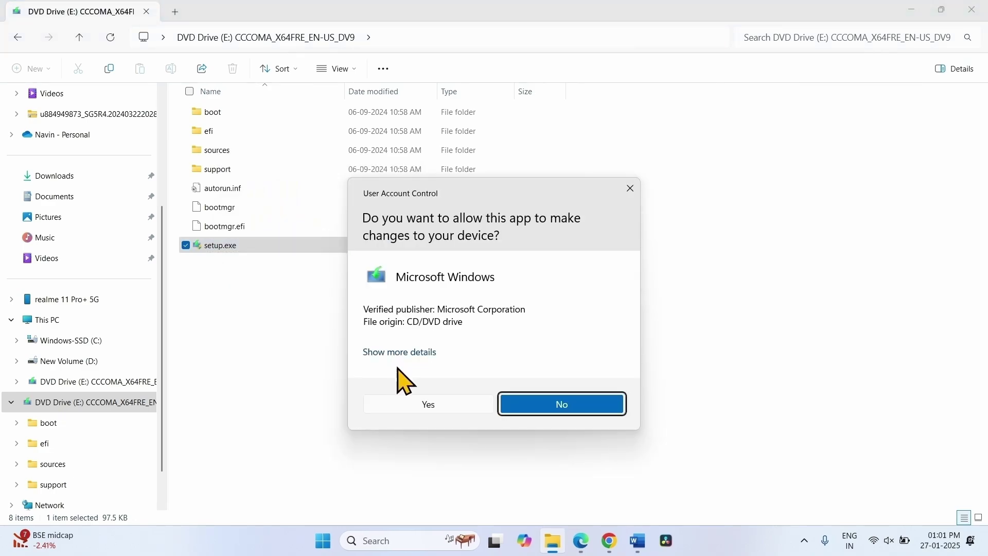
pyautogui.click(415, 408)
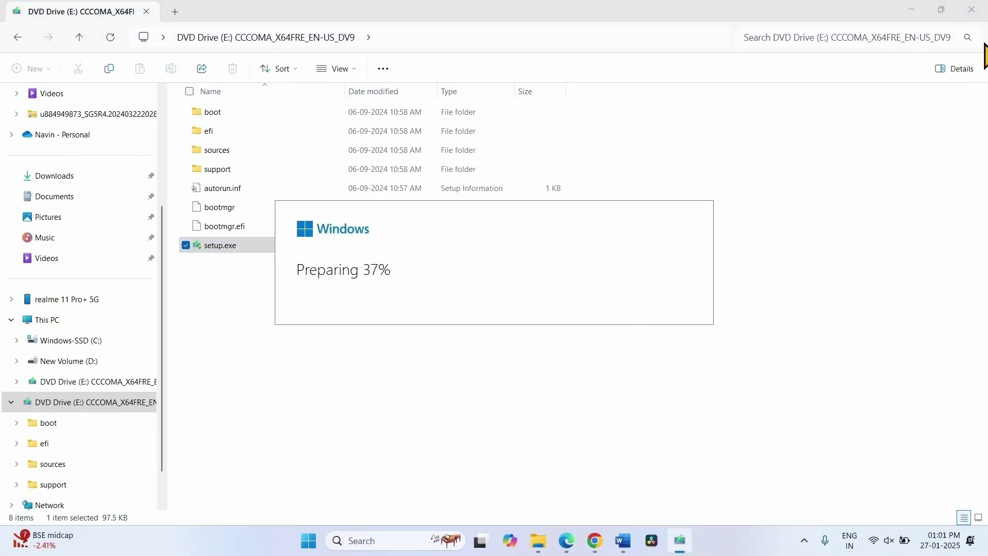
pyautogui.click(972, 9)
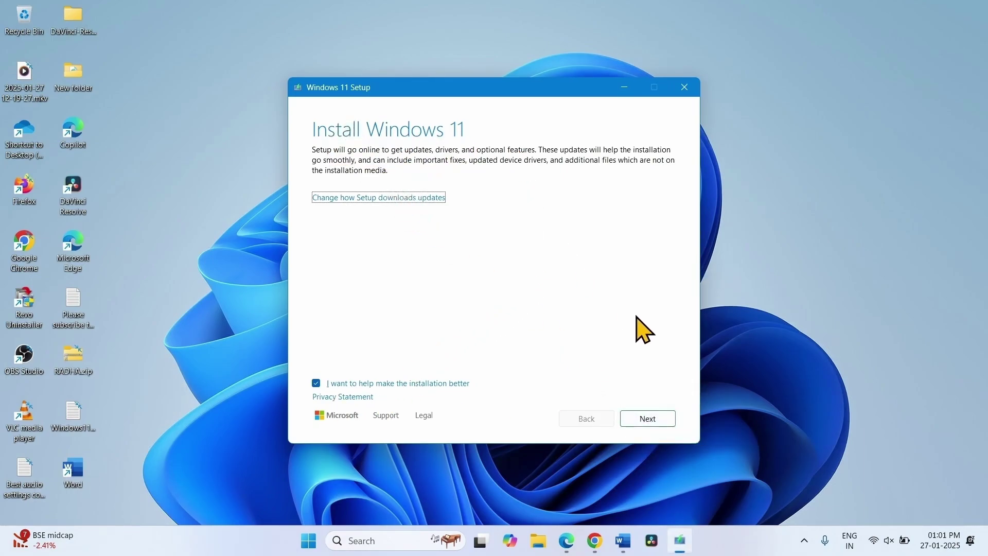
# - Proceed past the Install Windows 11 introduction in Windows 11 Setup and accept the license terms
pyautogui.click(650, 425)
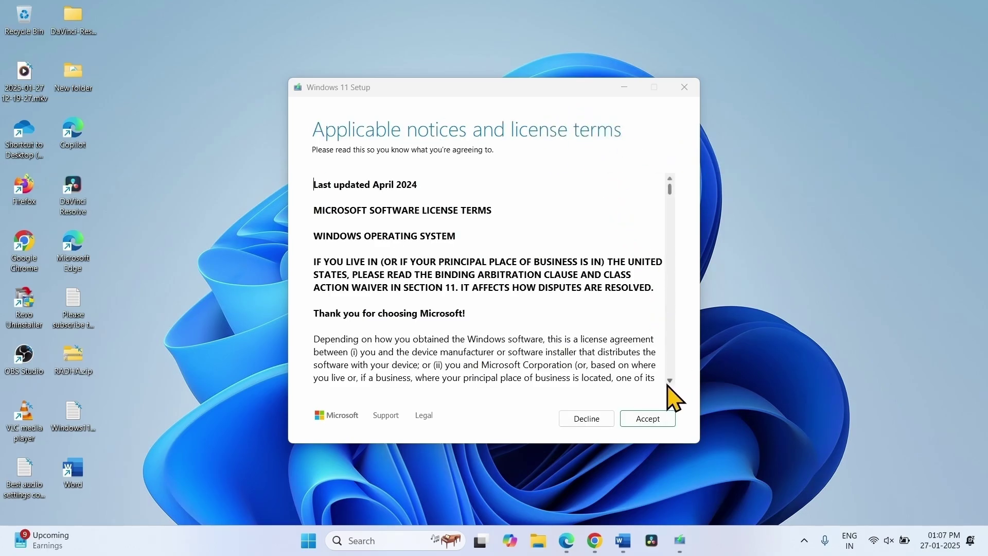
pyautogui.click(644, 418)
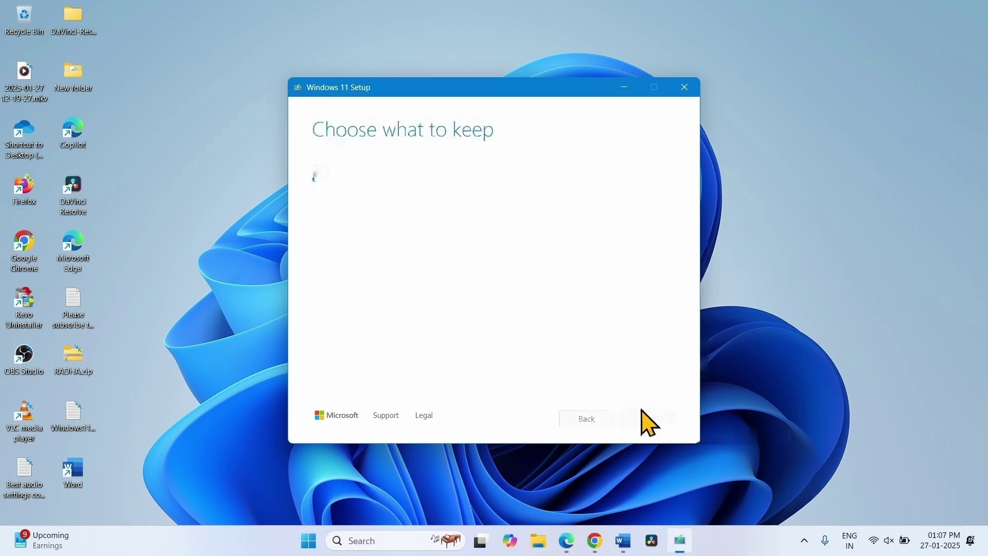